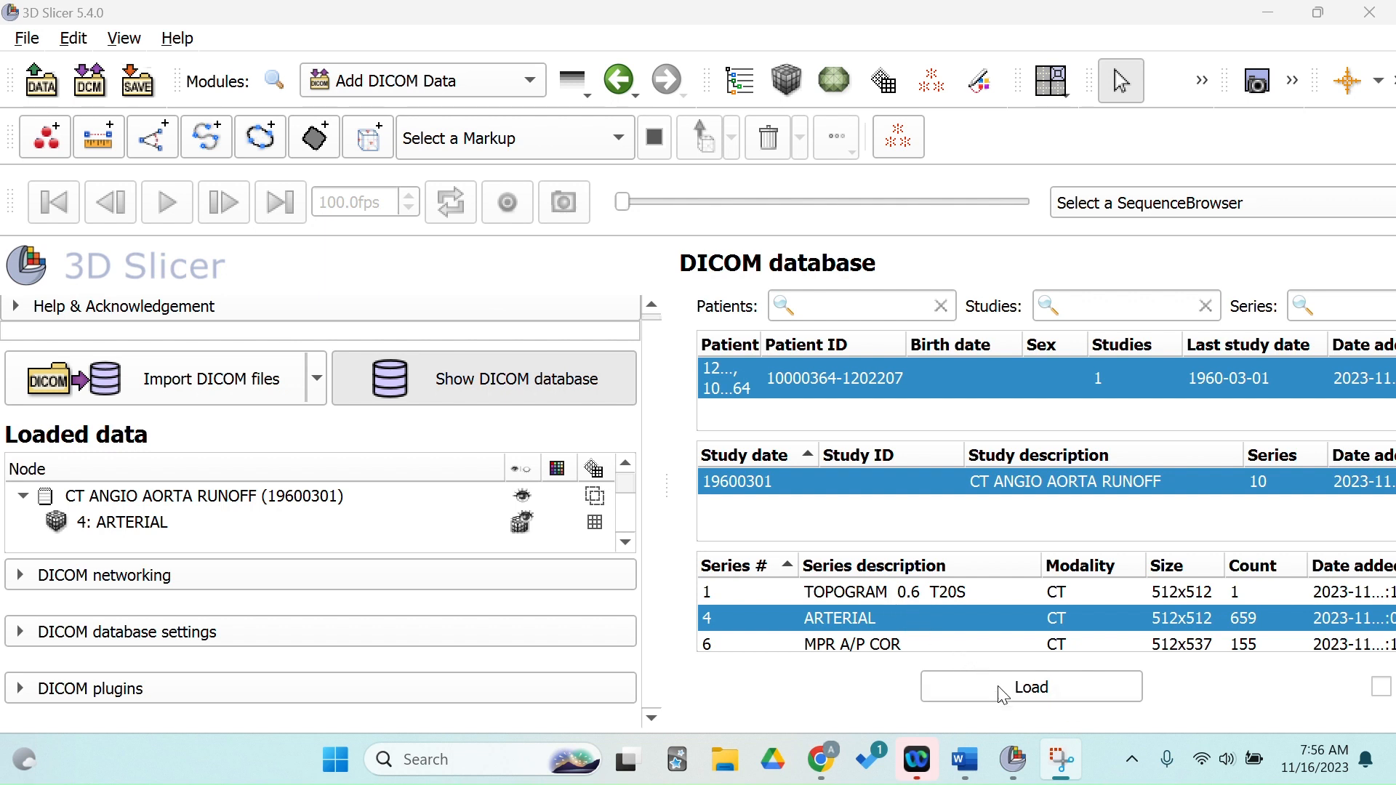
Load the ARTERIAL series from the DICOM database and switch to the Crop Volume module.
left_click(1011, 702)
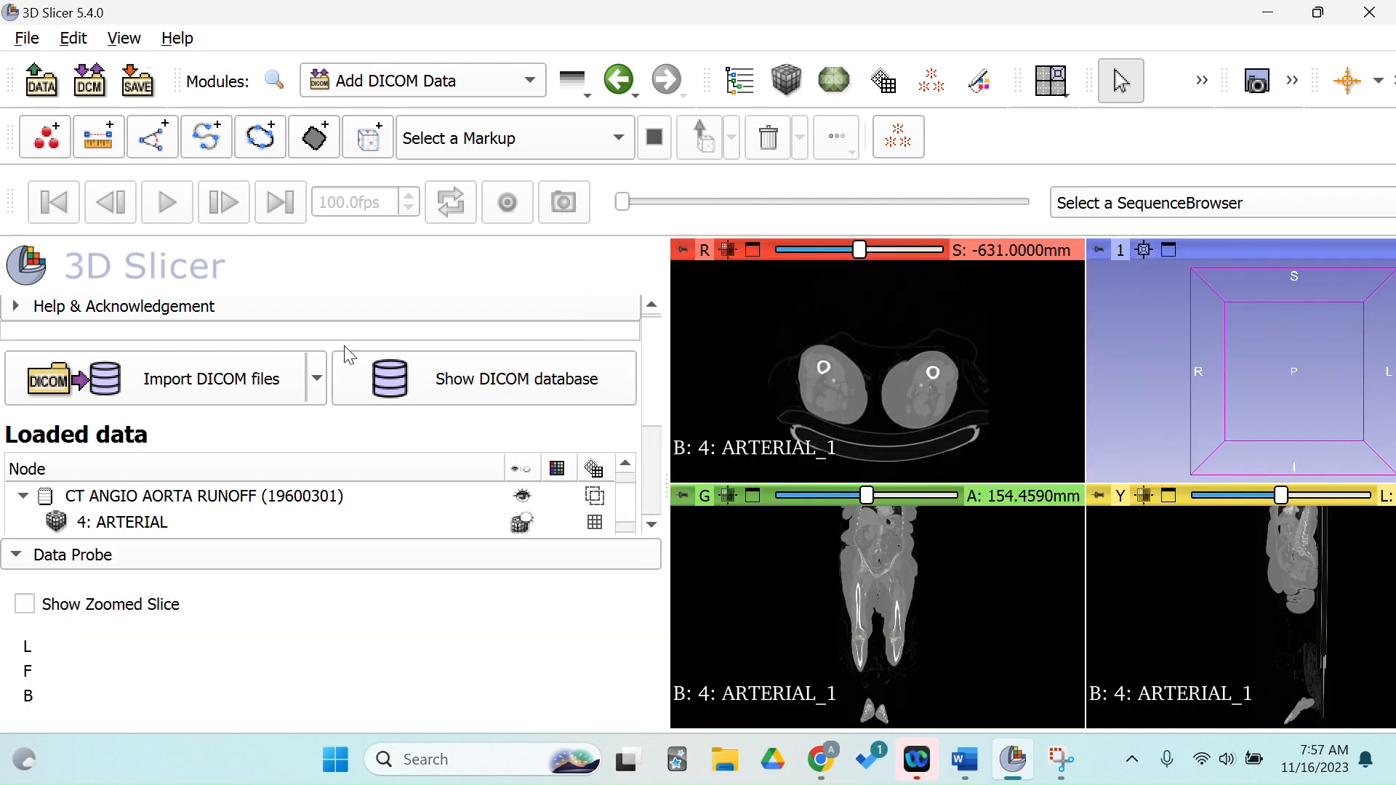
left_click(275, 80)
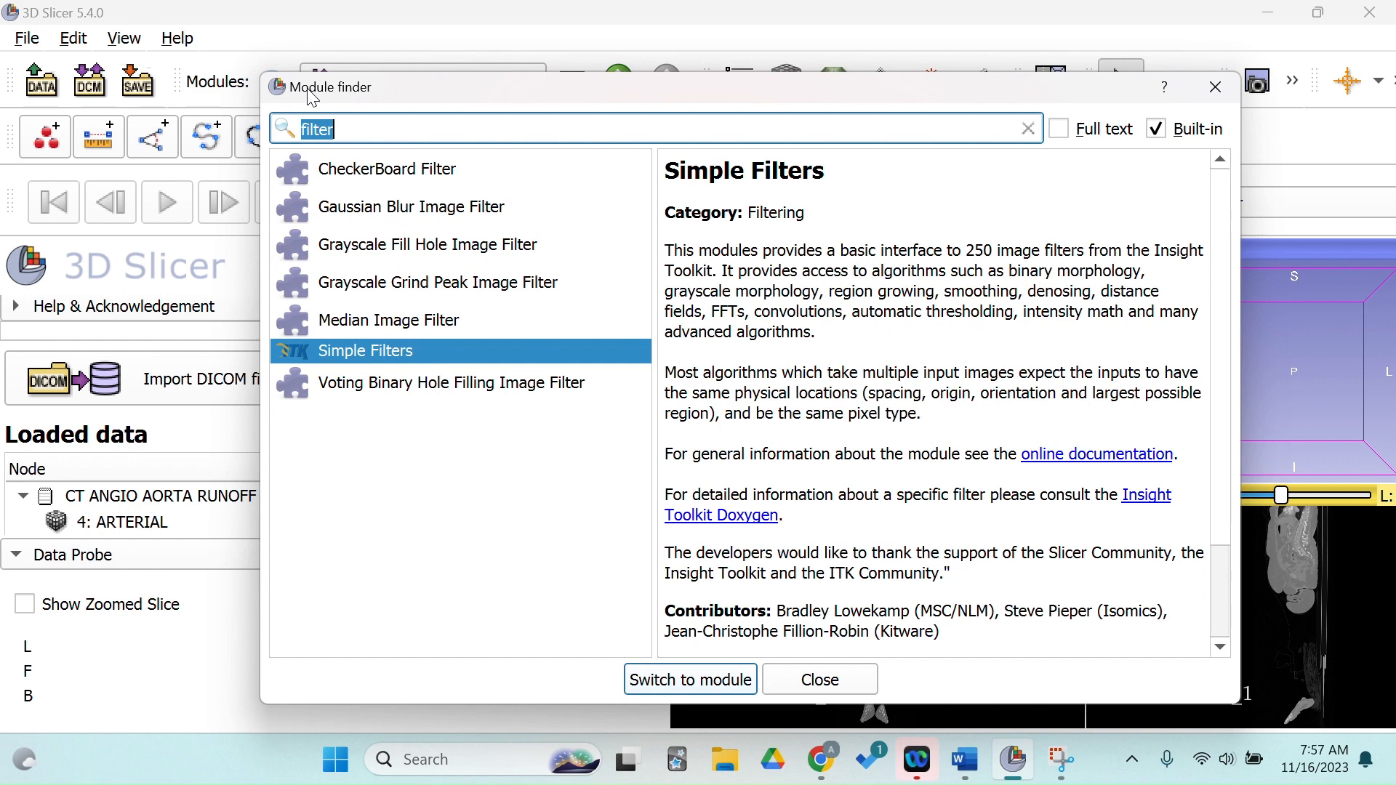
type("crop")
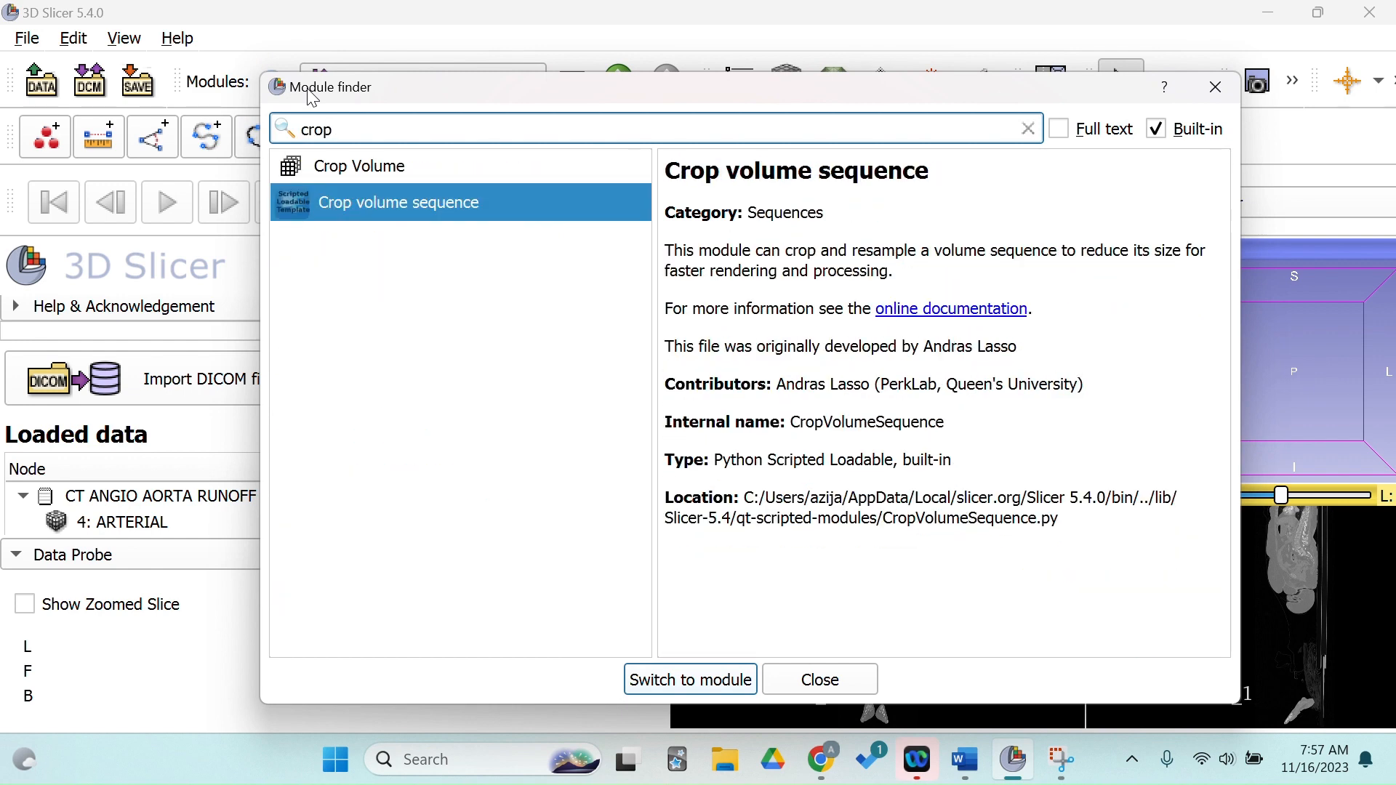
left_click(389, 198)
left_click(378, 169)
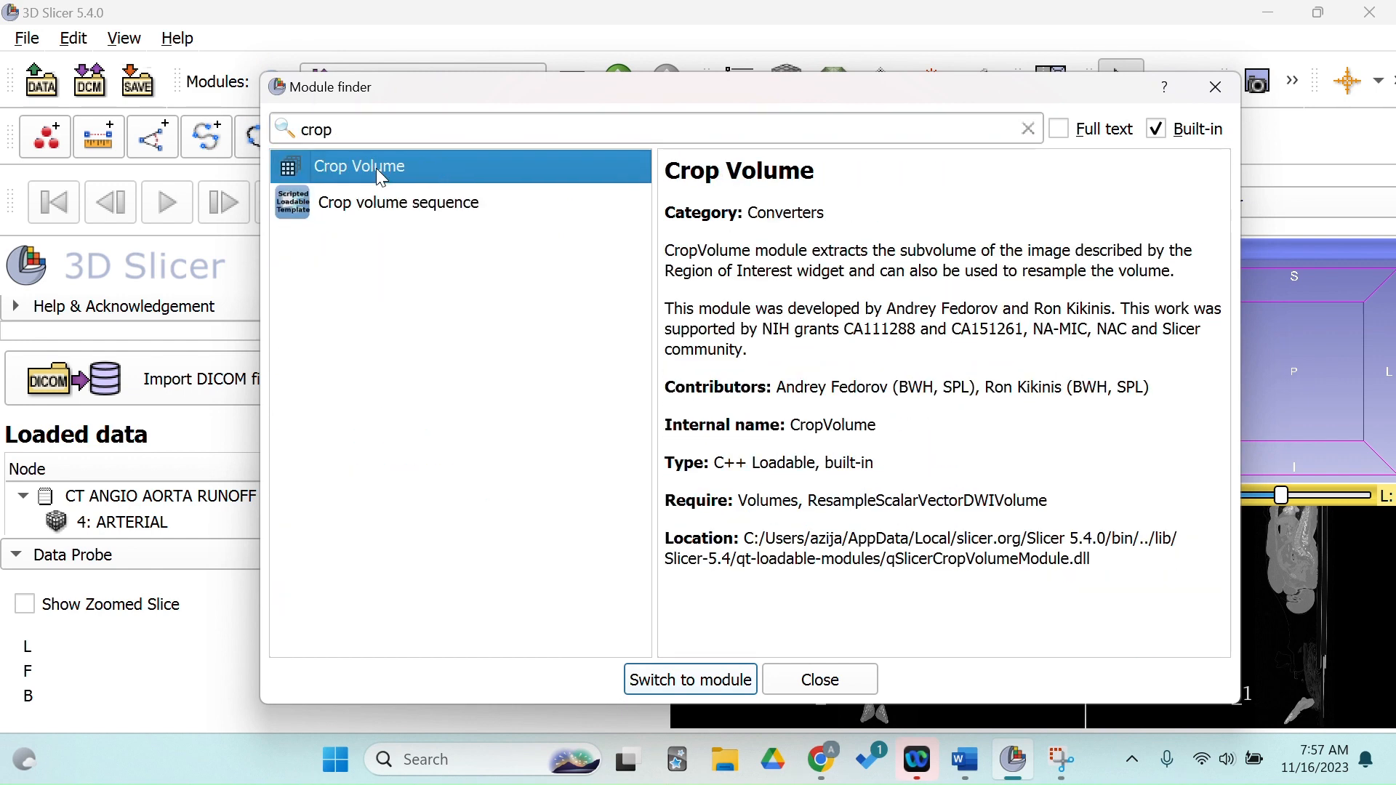
left_click(691, 681)
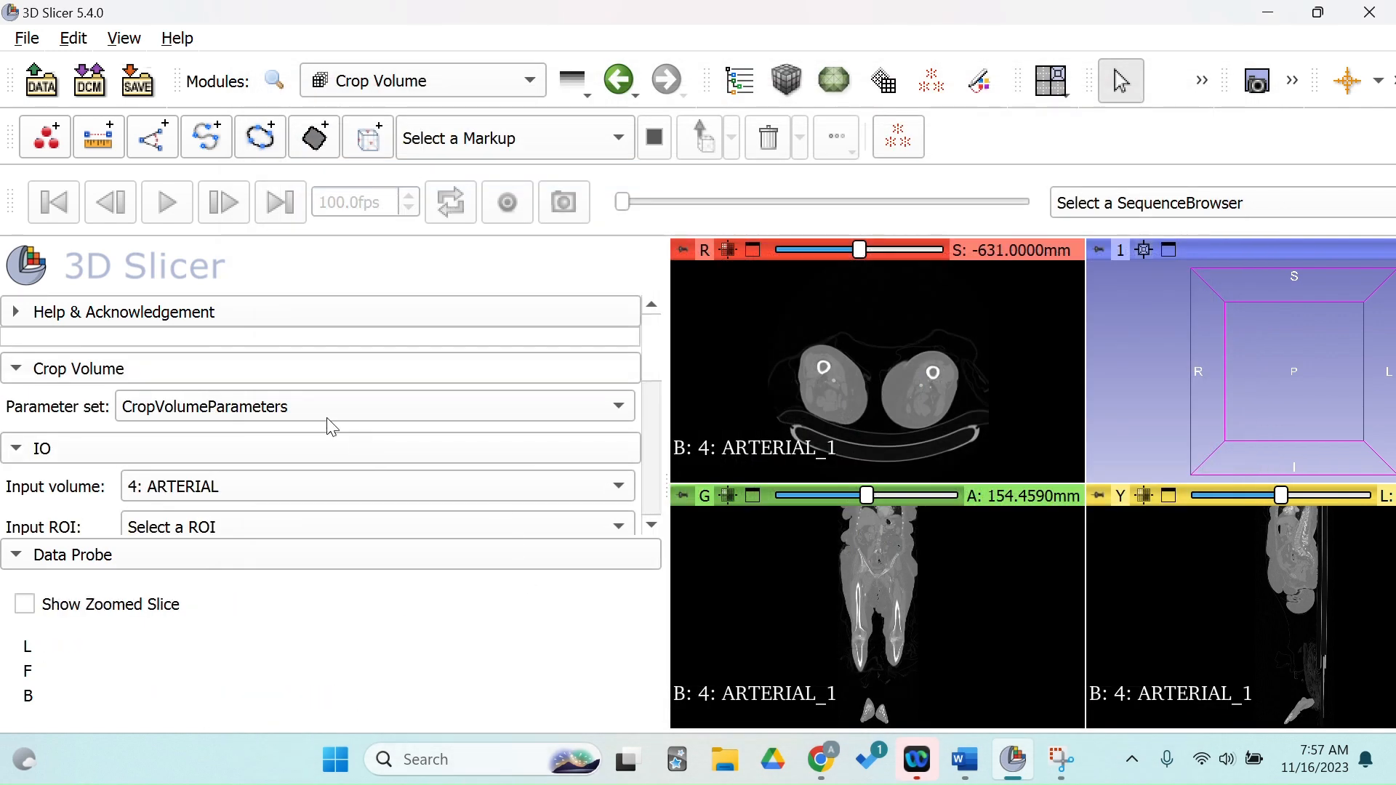
Set the crop's output volume to a newly created volume.
scroll(298, 408, "down", 2)
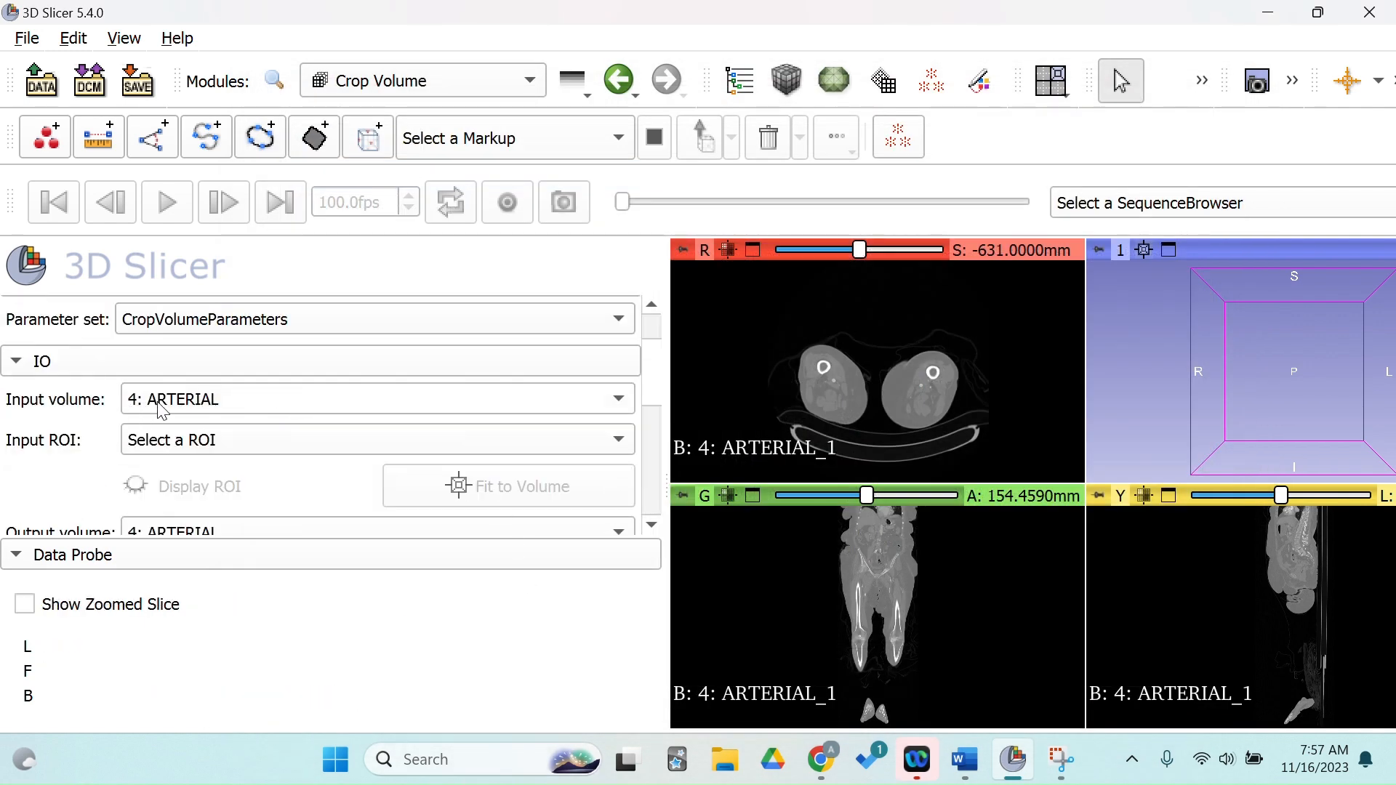
left_click(154, 441)
left_click(154, 442)
scroll(128, 446, "down", 1)
left_click(181, 447)
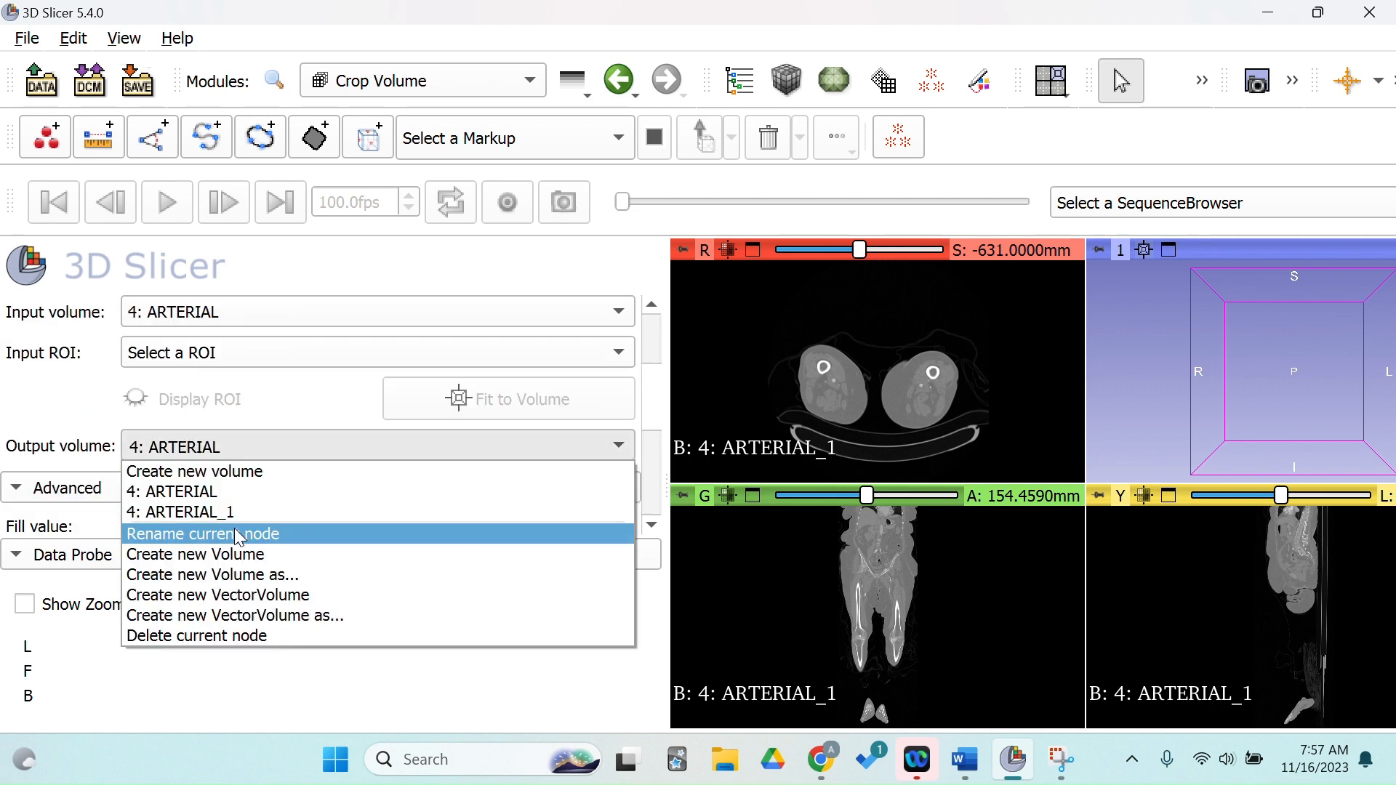
left_click(247, 556)
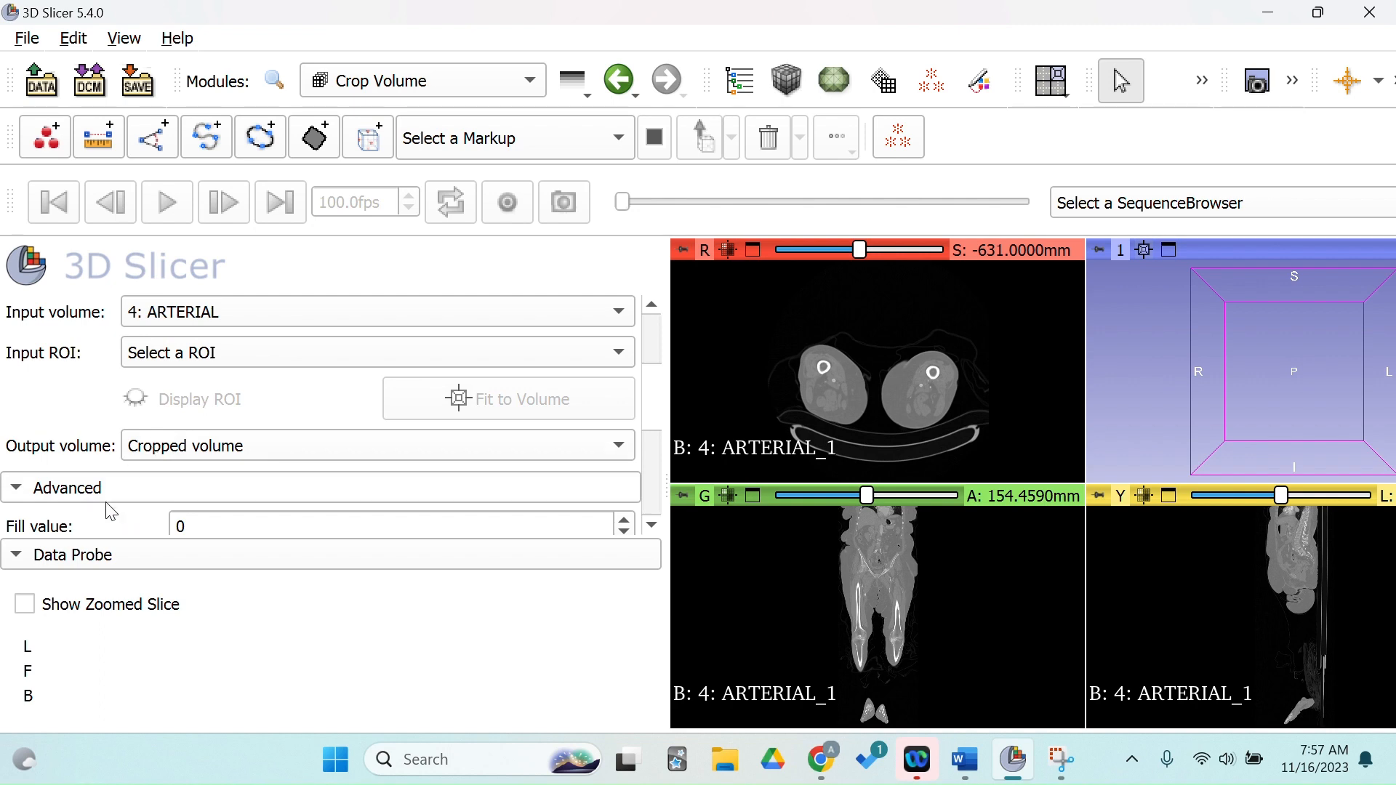
Create a new ROI as the crop's input region and keep it displayed in the slice views.
scroll(123, 385, "down", 2)
mouse_move(682, 497)
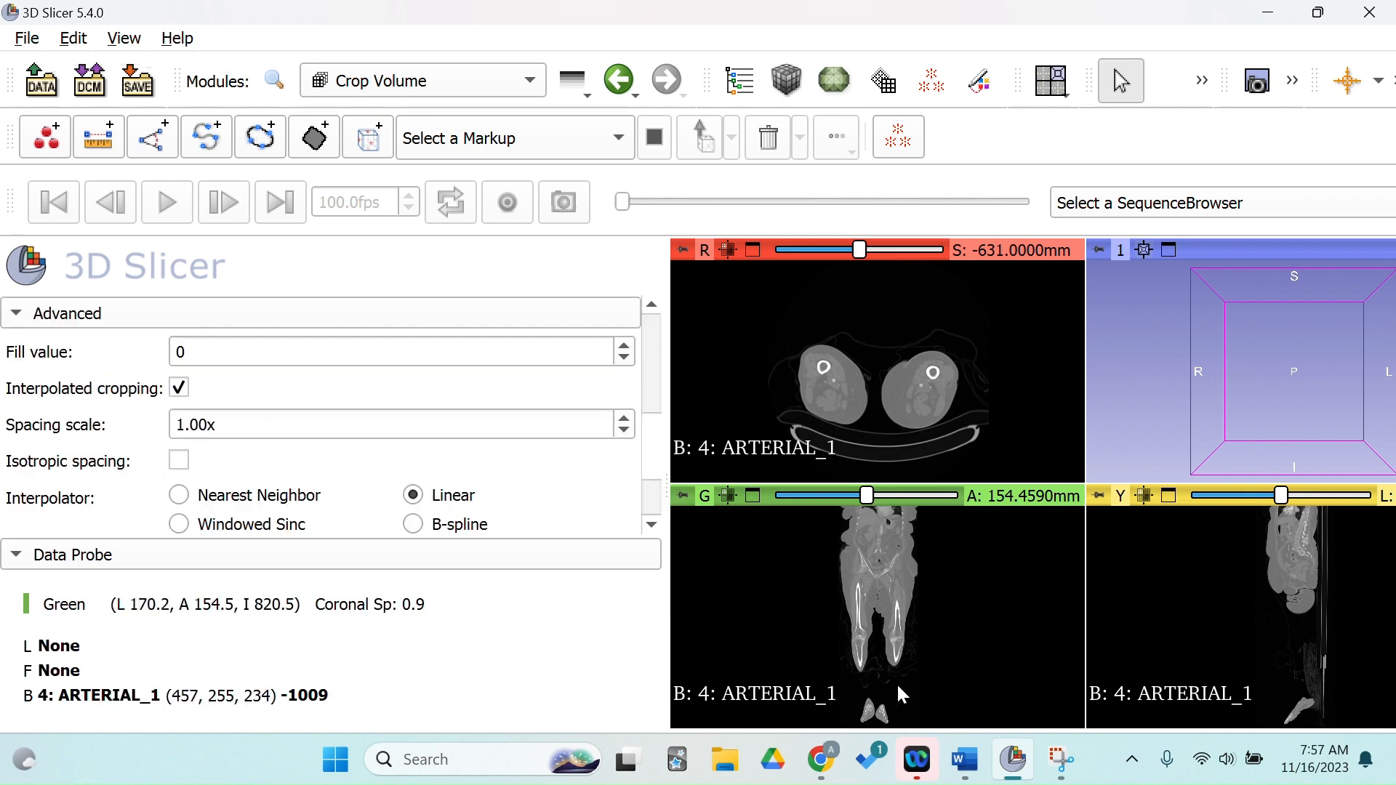
scroll(485, 428, "down", 1)
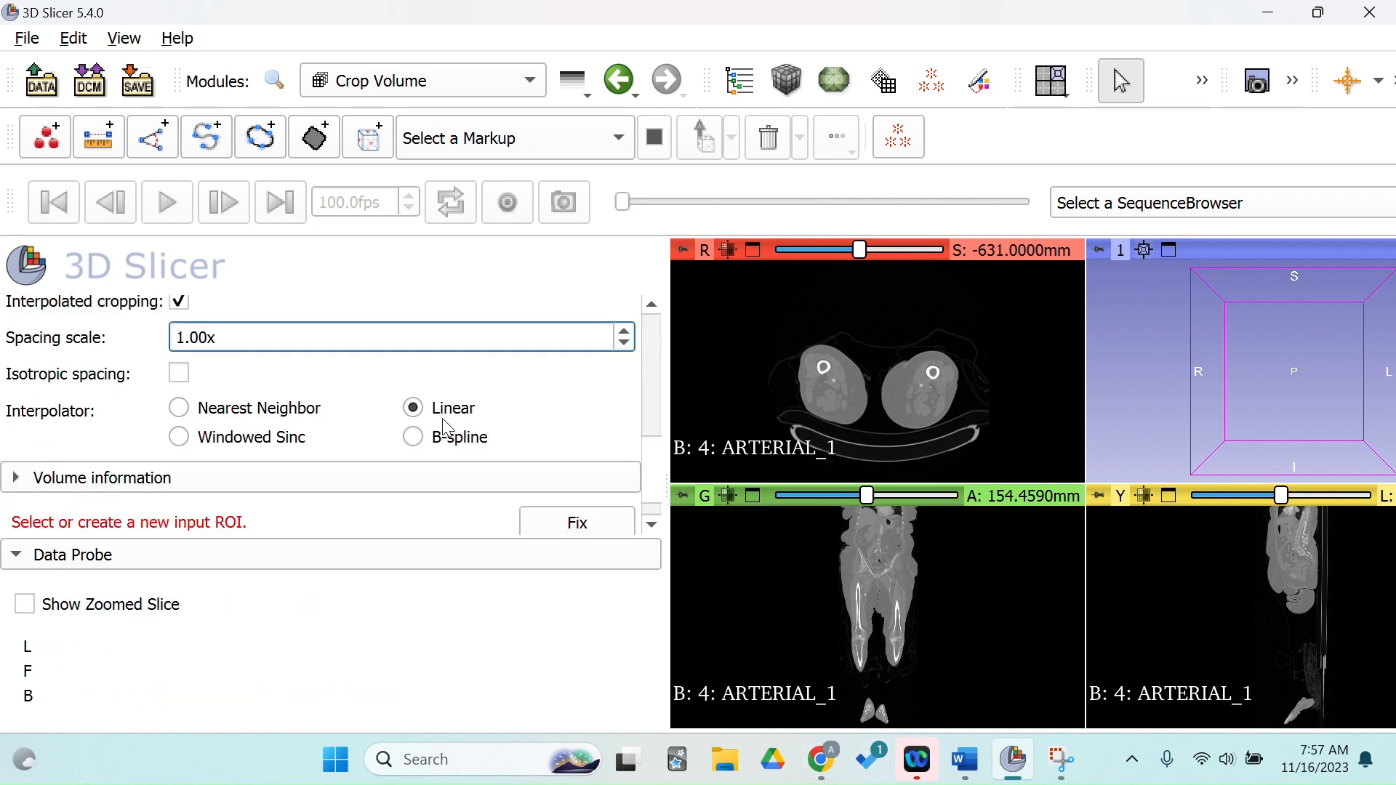
scroll(429, 427, "down", 1)
scroll(357, 428, "up", 5)
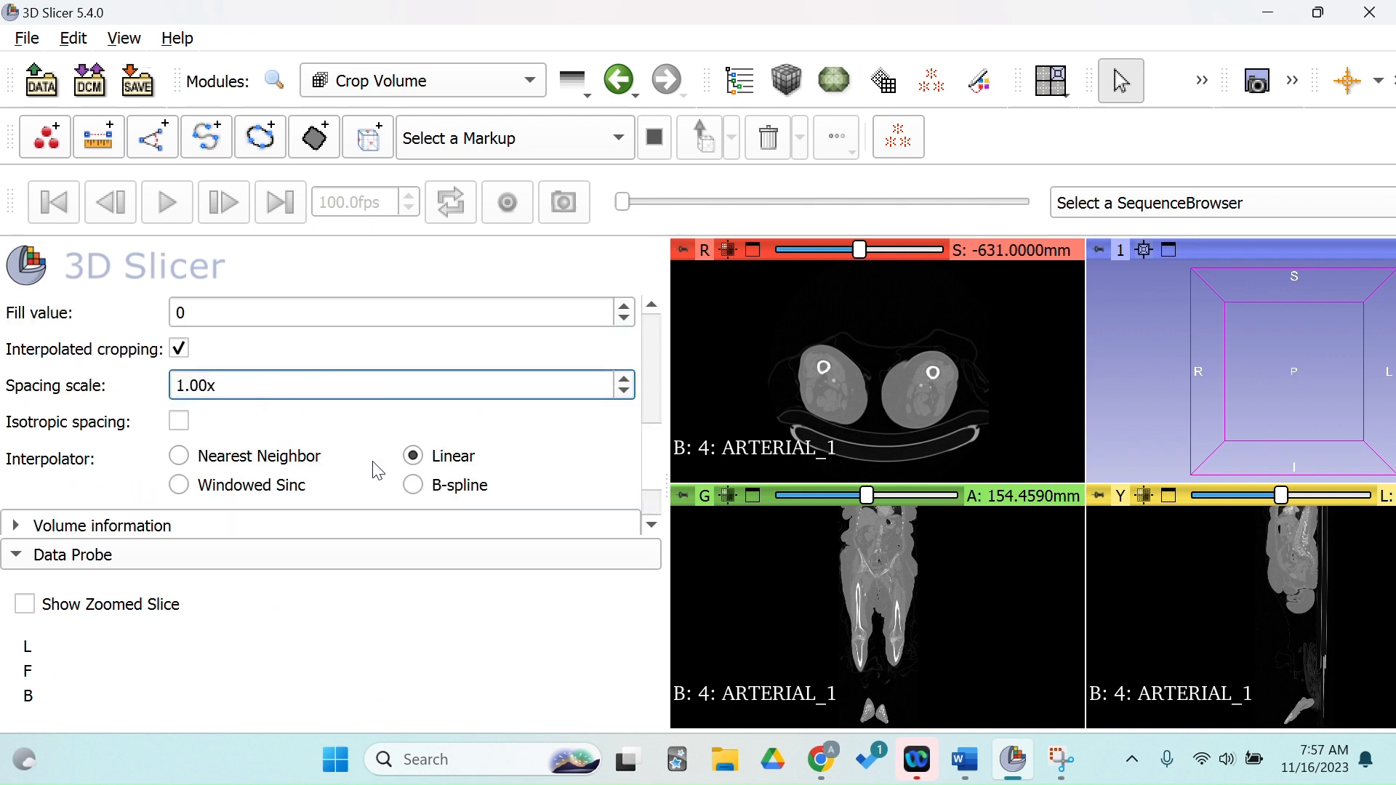
left_click(204, 404)
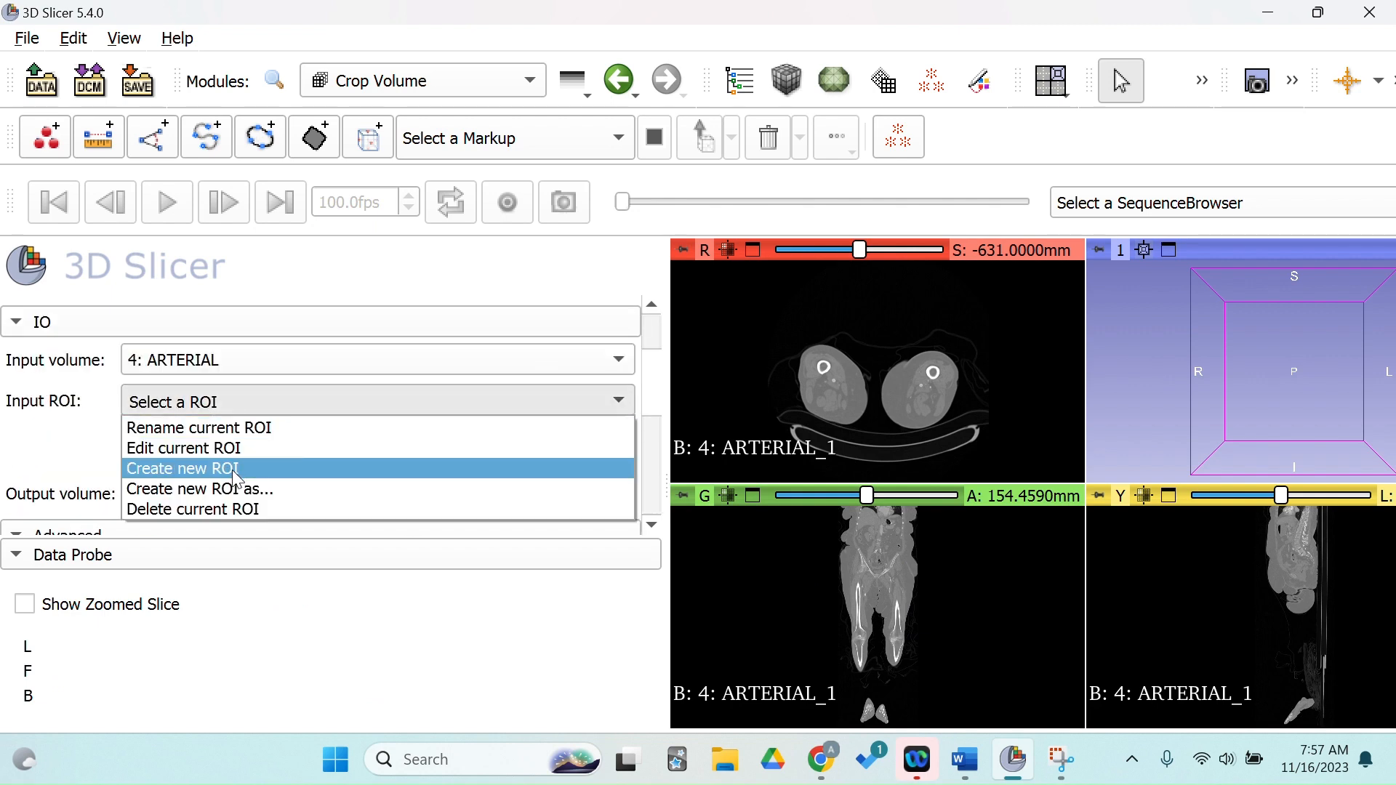
left_click(236, 470)
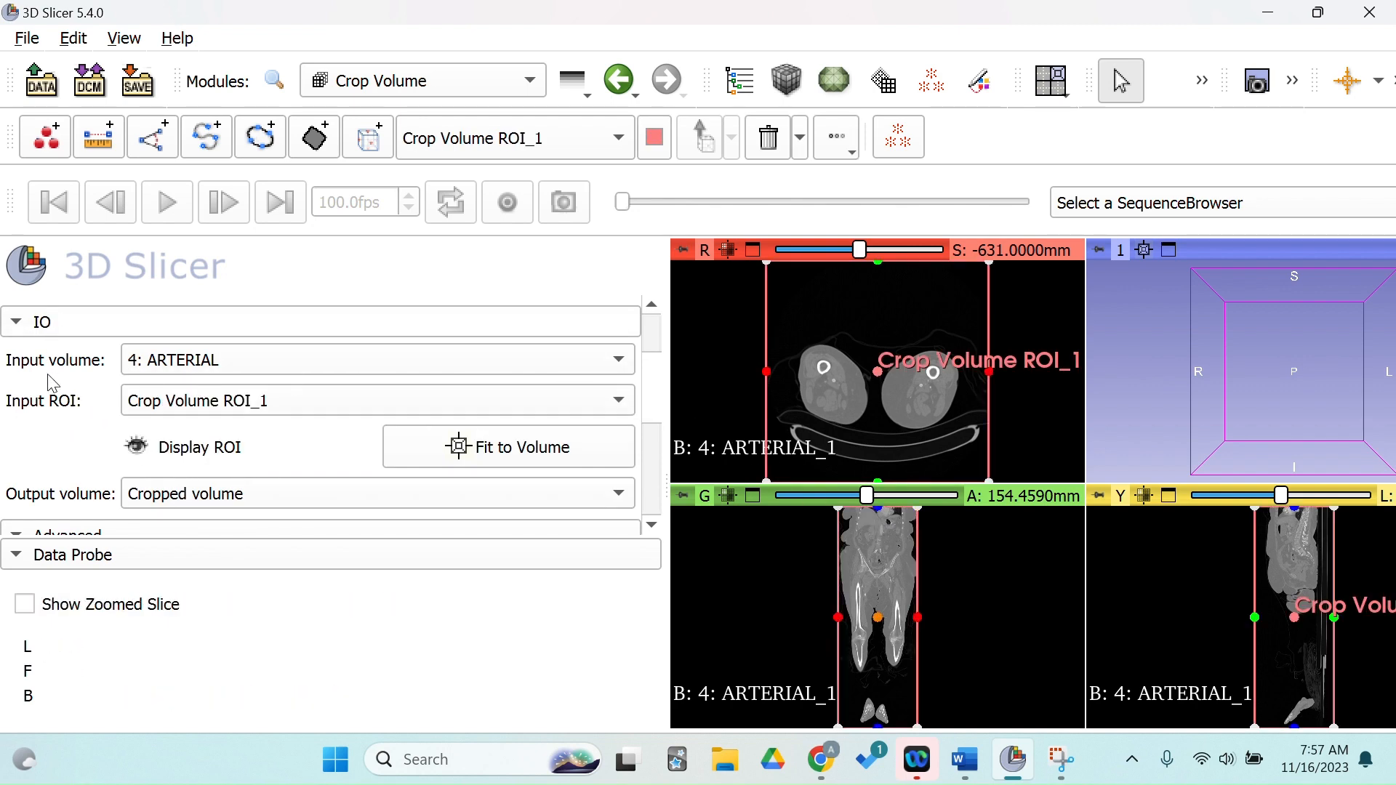
left_click(134, 449)
left_click(135, 449)
Enlarge the coronal view and lower the crop ROI's upper edge to the pelvis, just above the hip joints.
scroll(186, 449, "down", 2)
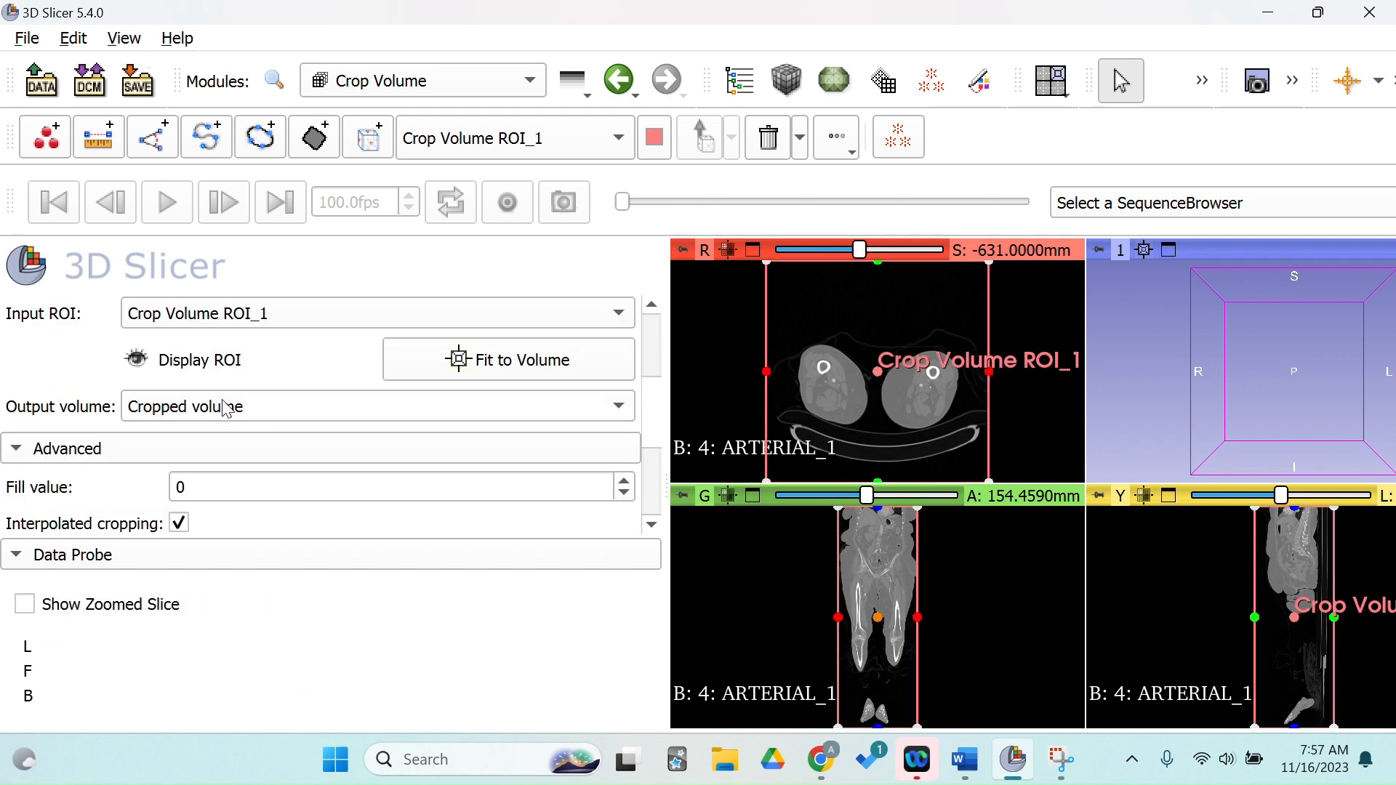
scroll(203, 483, "down", 4)
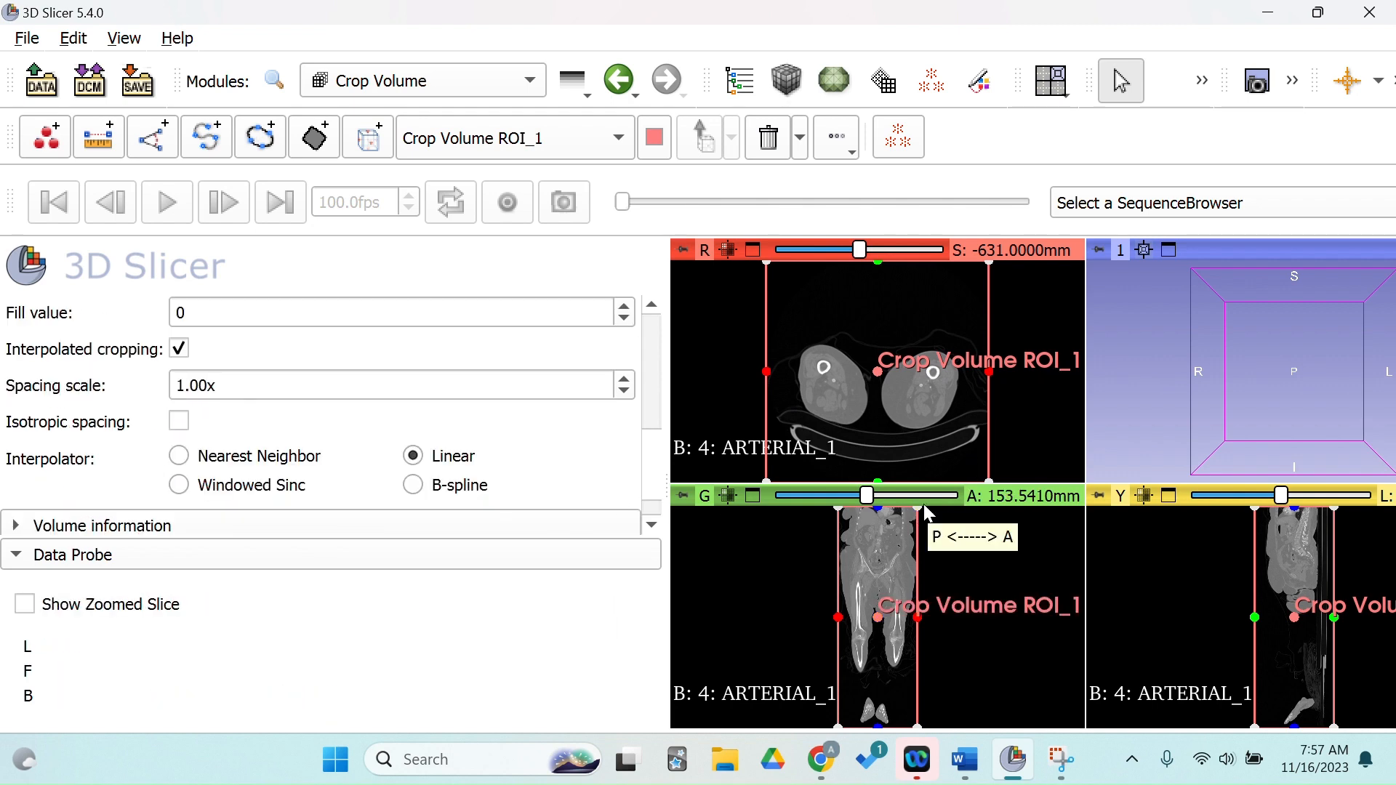
left_click_drag(919, 509, 929, 578)
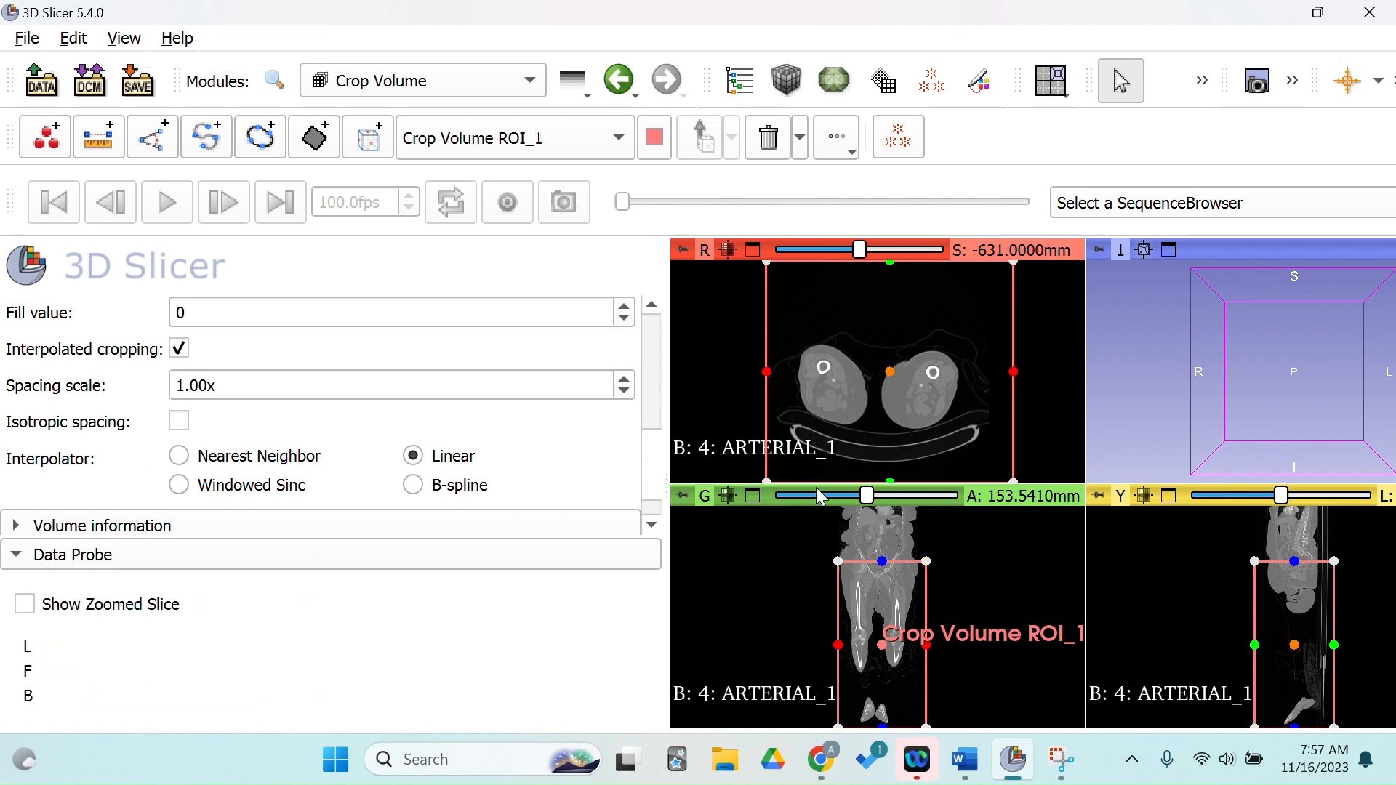
left_click(753, 495)
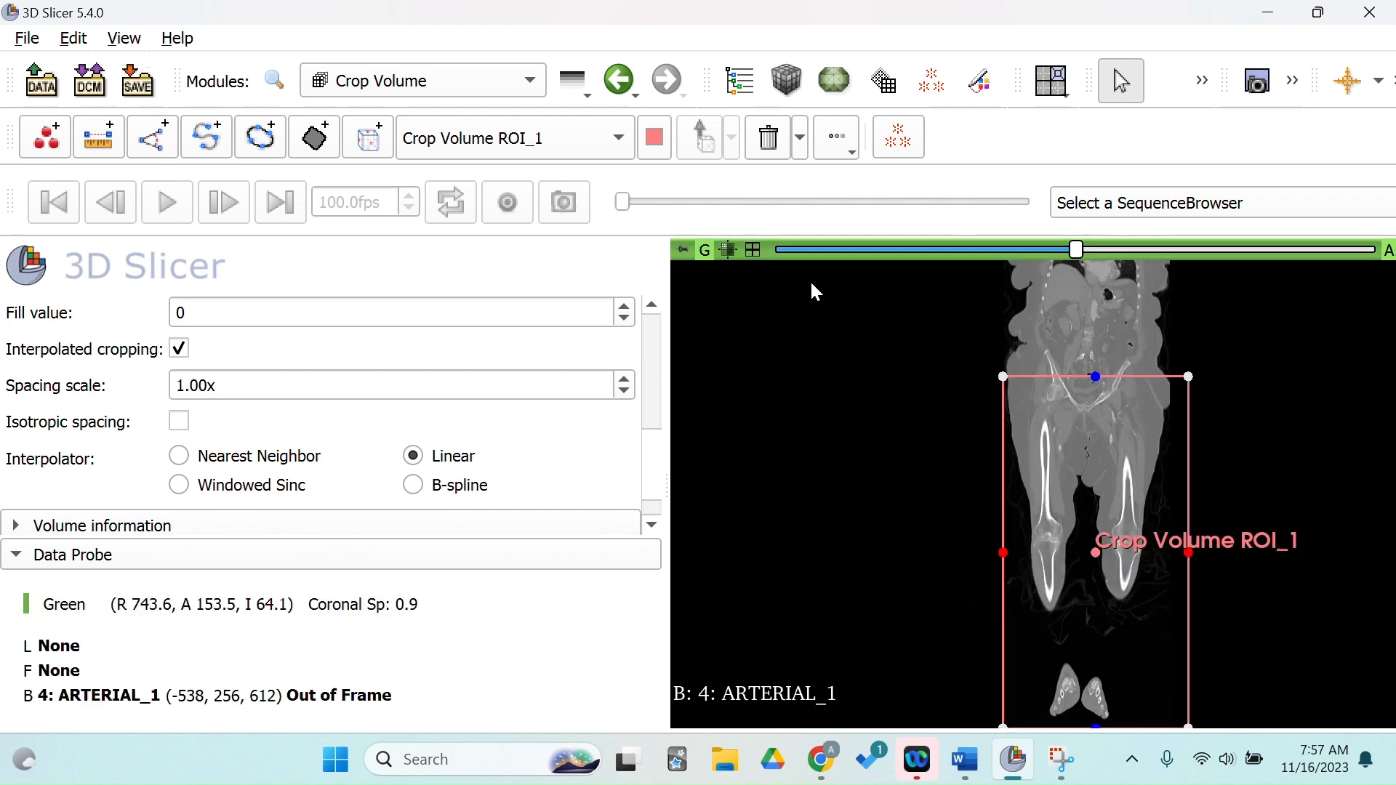
scroll(1161, 491, "up", 4)
scroll(1160, 491, "down", 13)
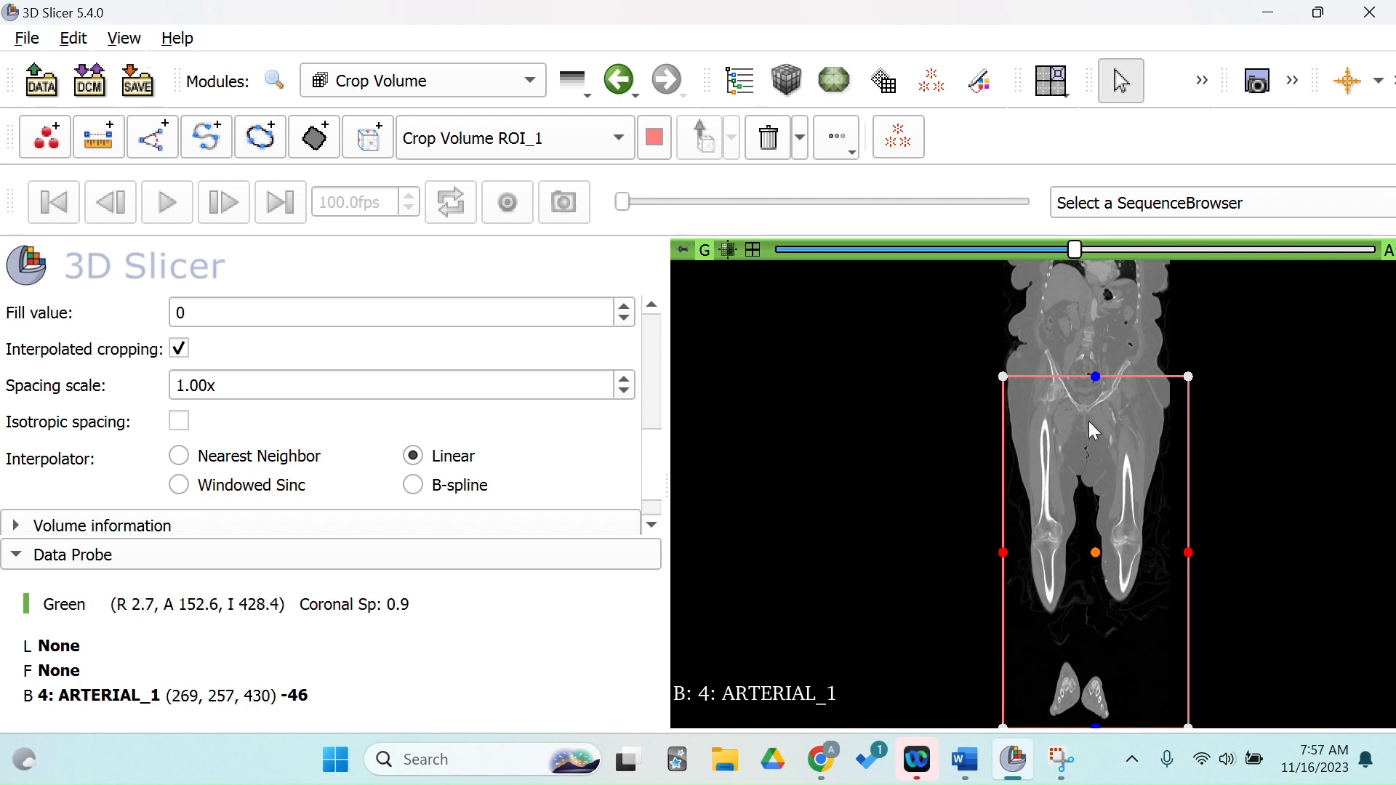
scroll(1128, 399, "down", 6)
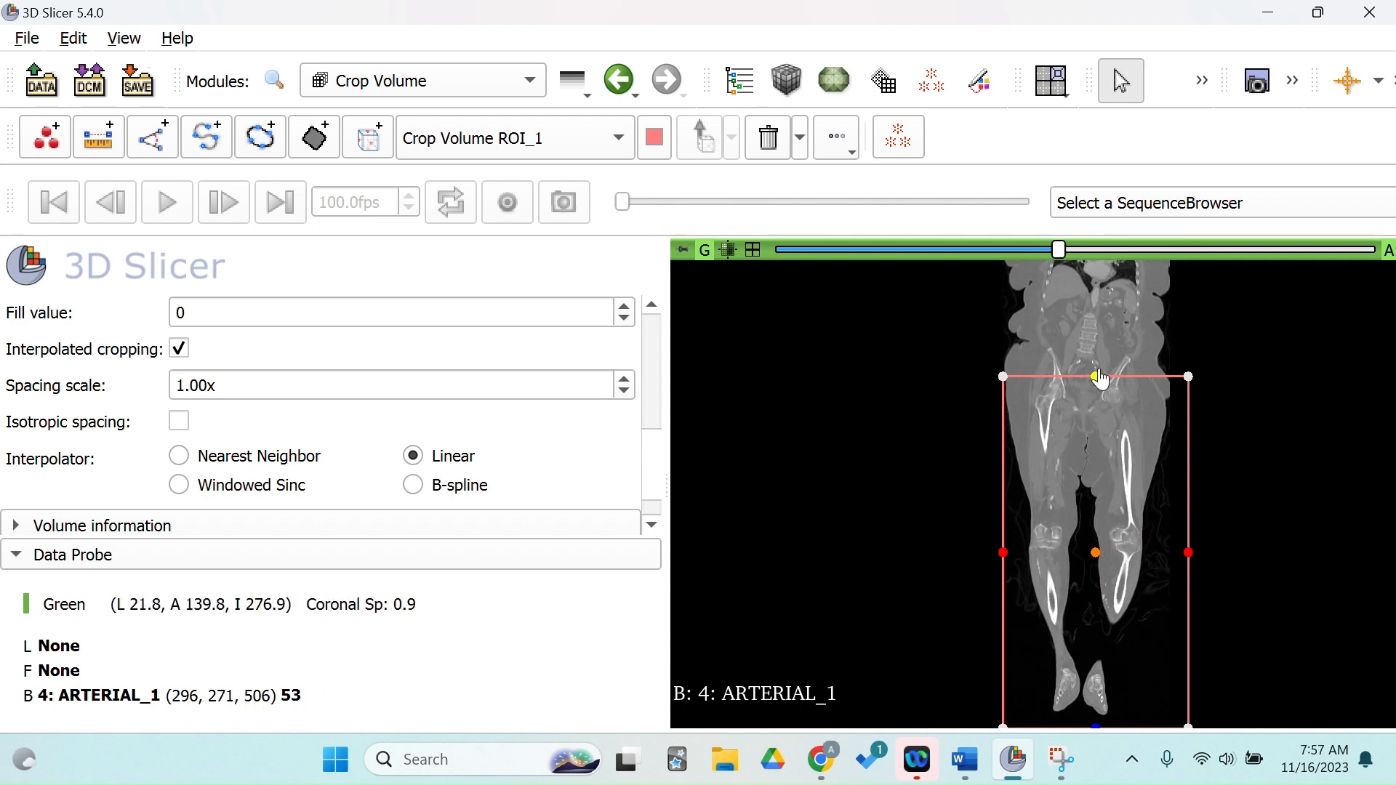
left_click_drag(1101, 379, 1099, 379)
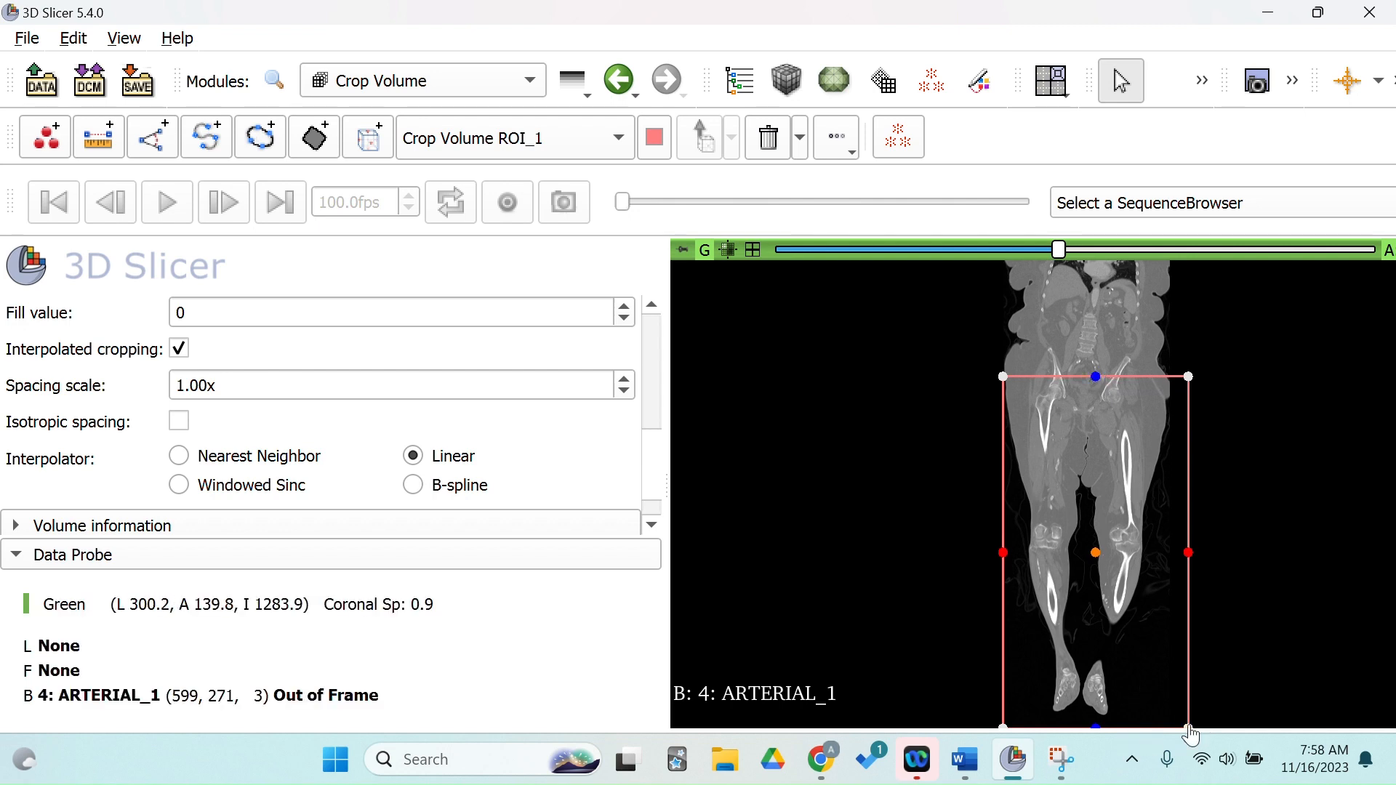
Raise the ROI's lower edge to just below the knees, fit its side edges to the thighs, and restore the multi-view layout.
left_click_drag(1187, 727, 1199, 569)
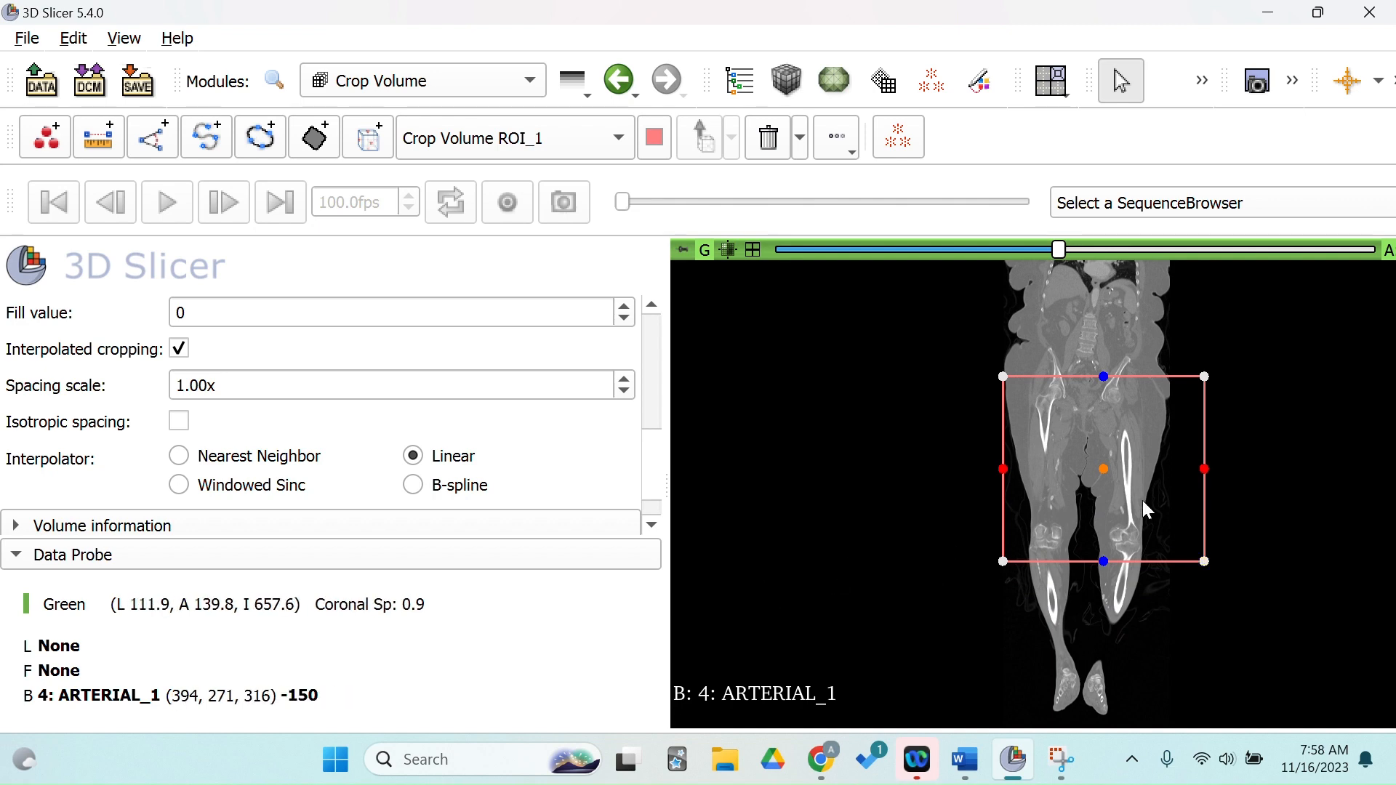
left_click_drag(1208, 473, 1170, 471)
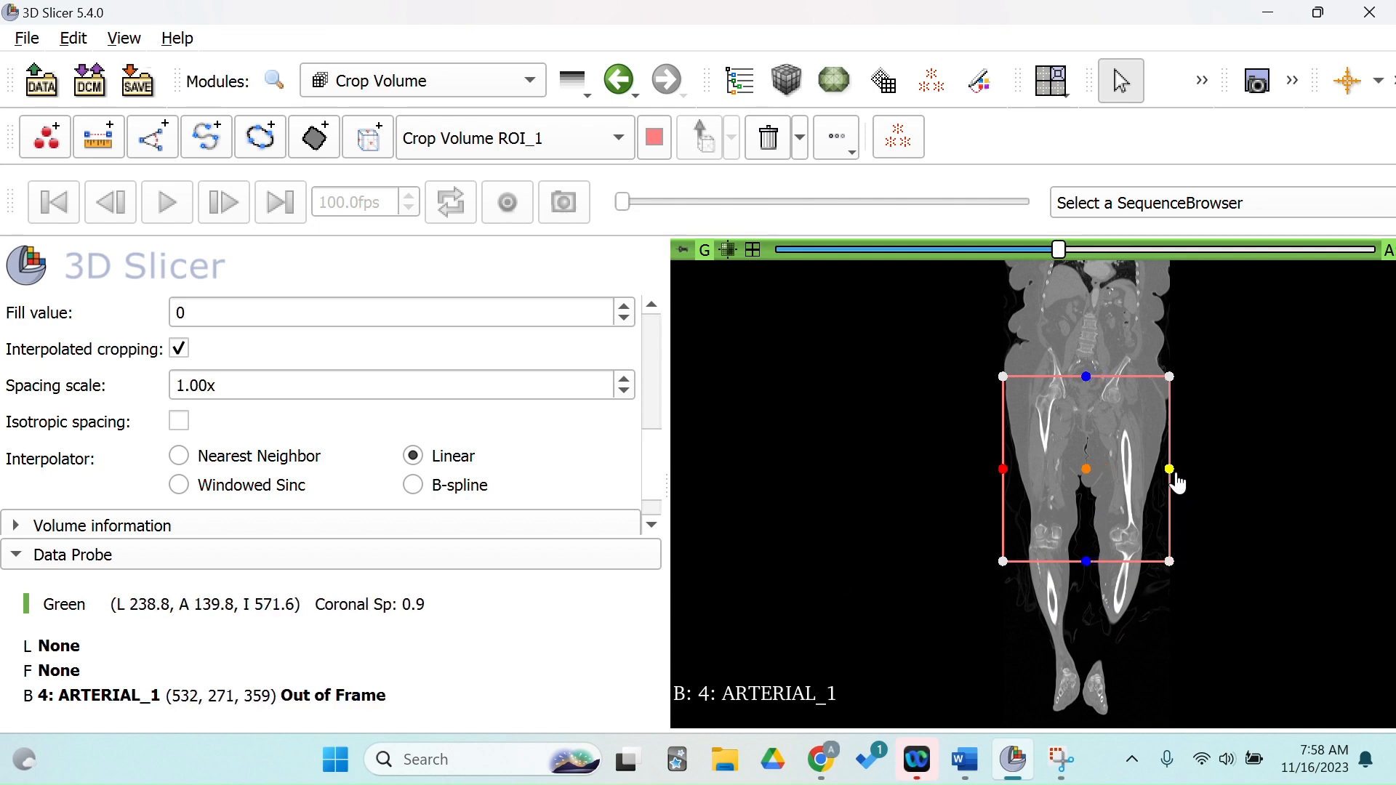
left_click_drag(1002, 471, 1014, 473)
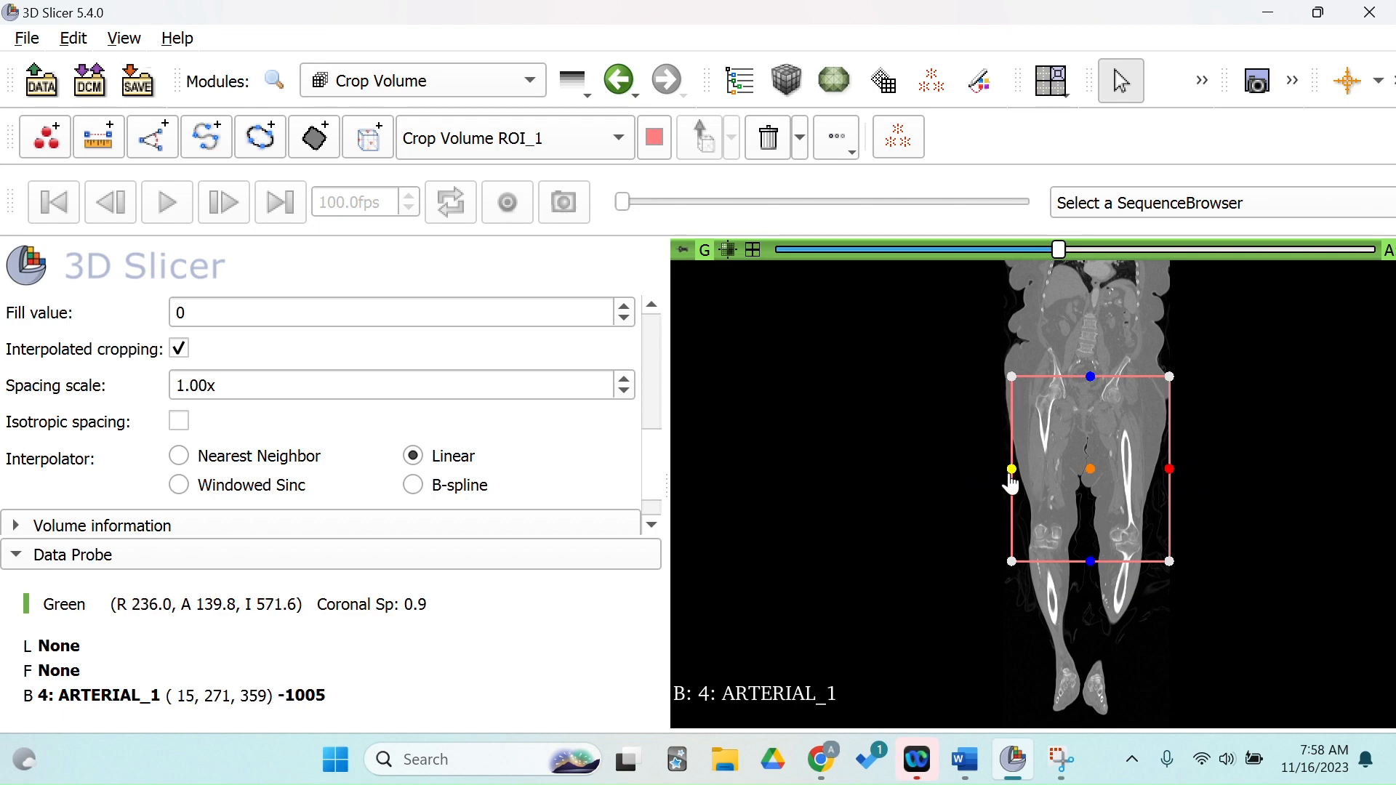
left_click(752, 249)
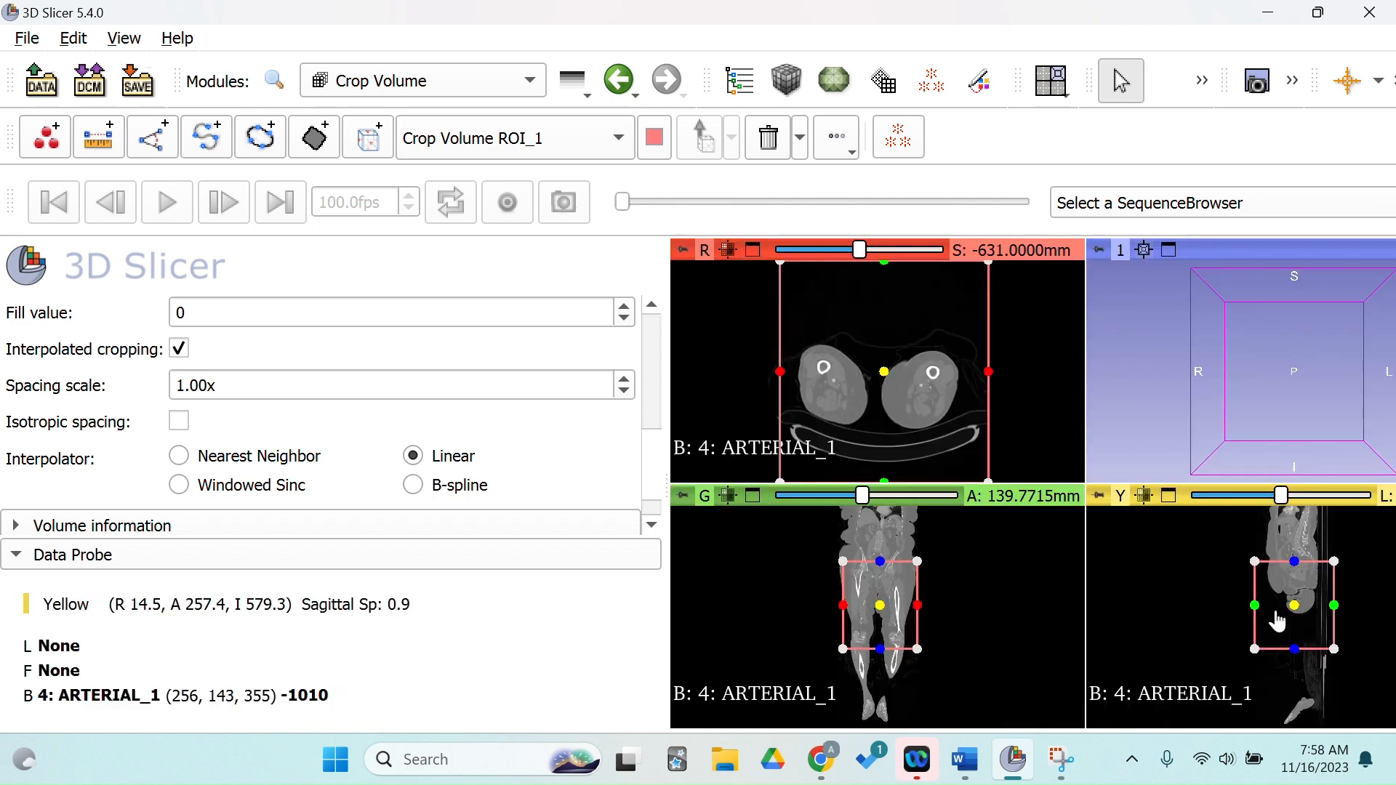
Check the ROI on axial slices up to the hips and apply the crop with linear interpolation and 1.00x spacing.
scroll(946, 409, "down", 20)
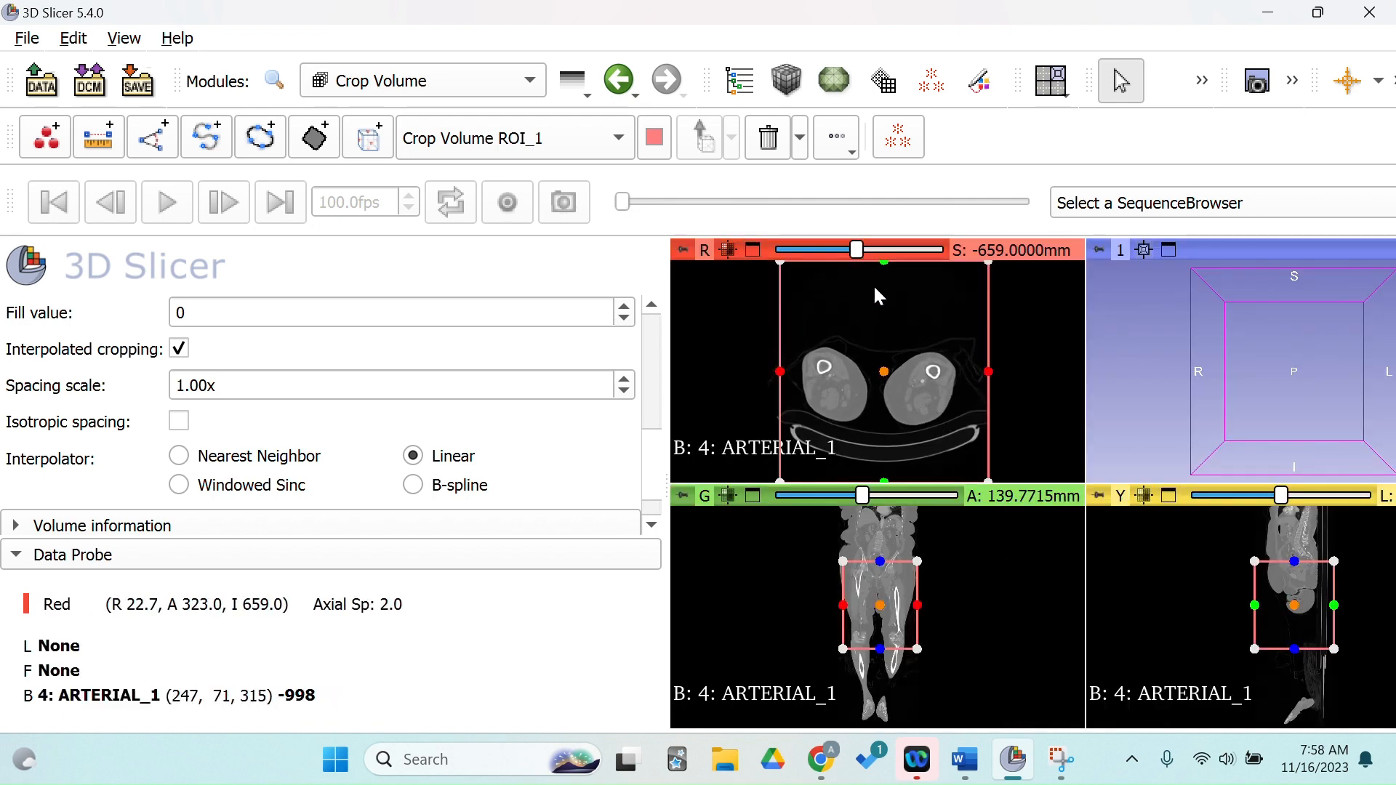
left_click_drag(858, 254, 889, 277)
scroll(244, 482, "down", 1)
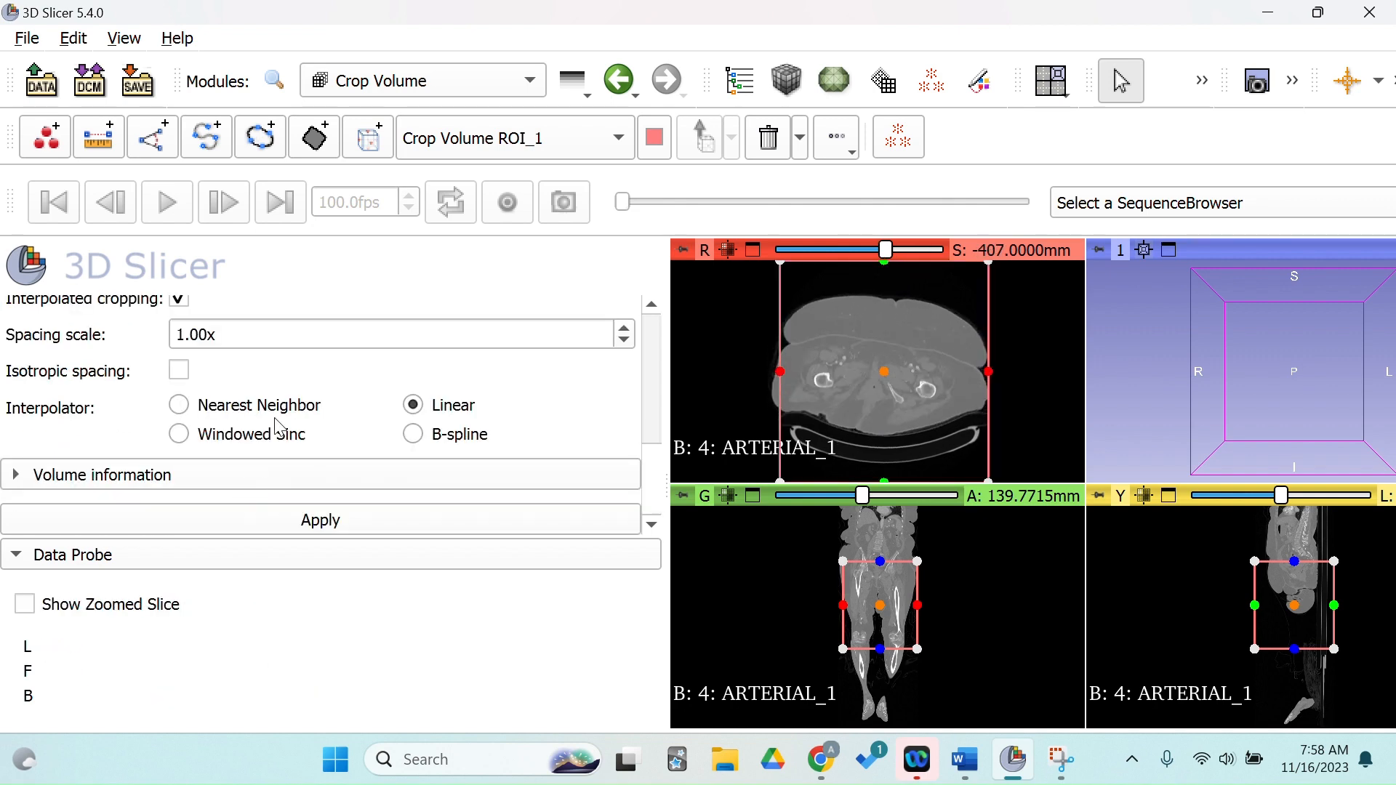
left_click(326, 520)
scroll(315, 376, "up", 2)
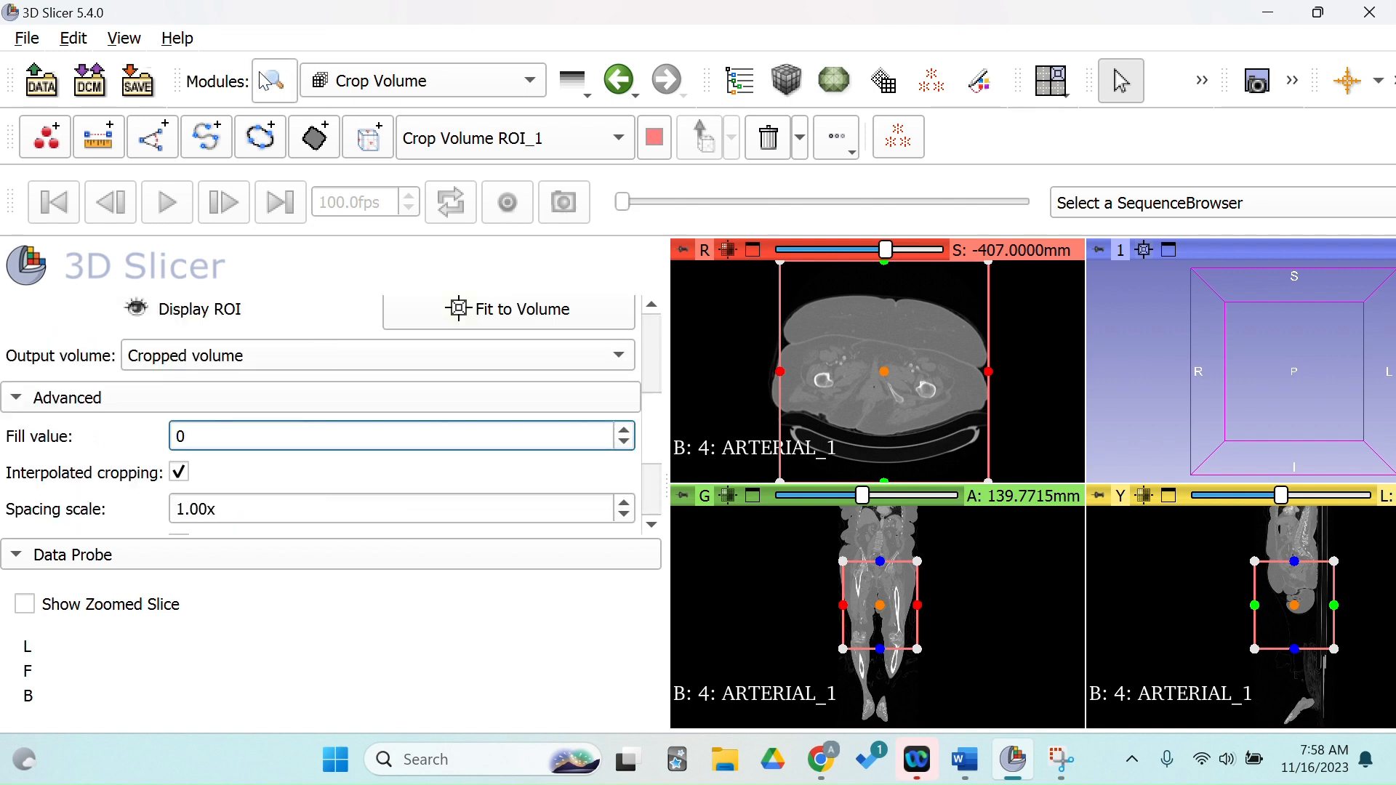
scroll(378, 336, "down", 1)
scroll(378, 336, "down", 1)
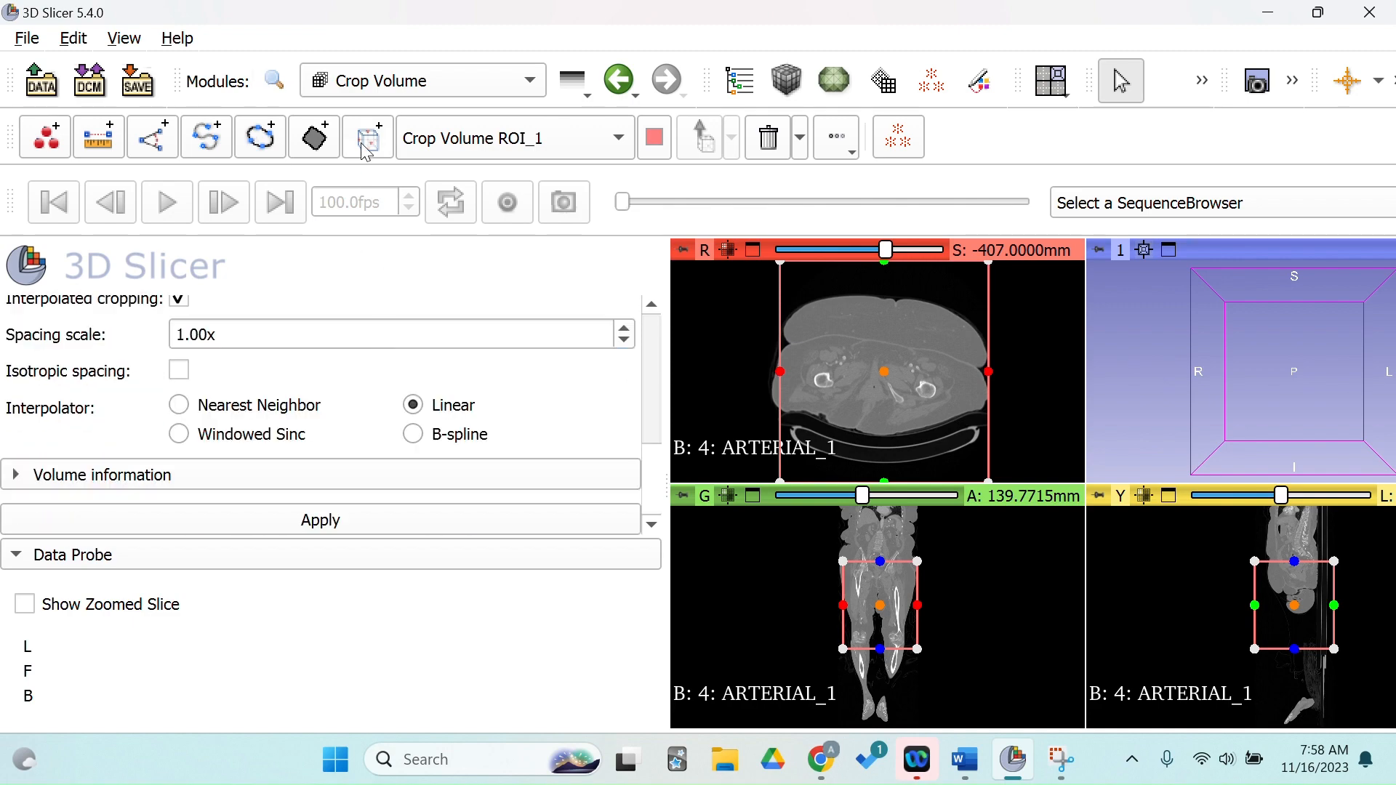
Search the module finder for "segm" and switch to the Segment Editor module.
left_click(274, 80)
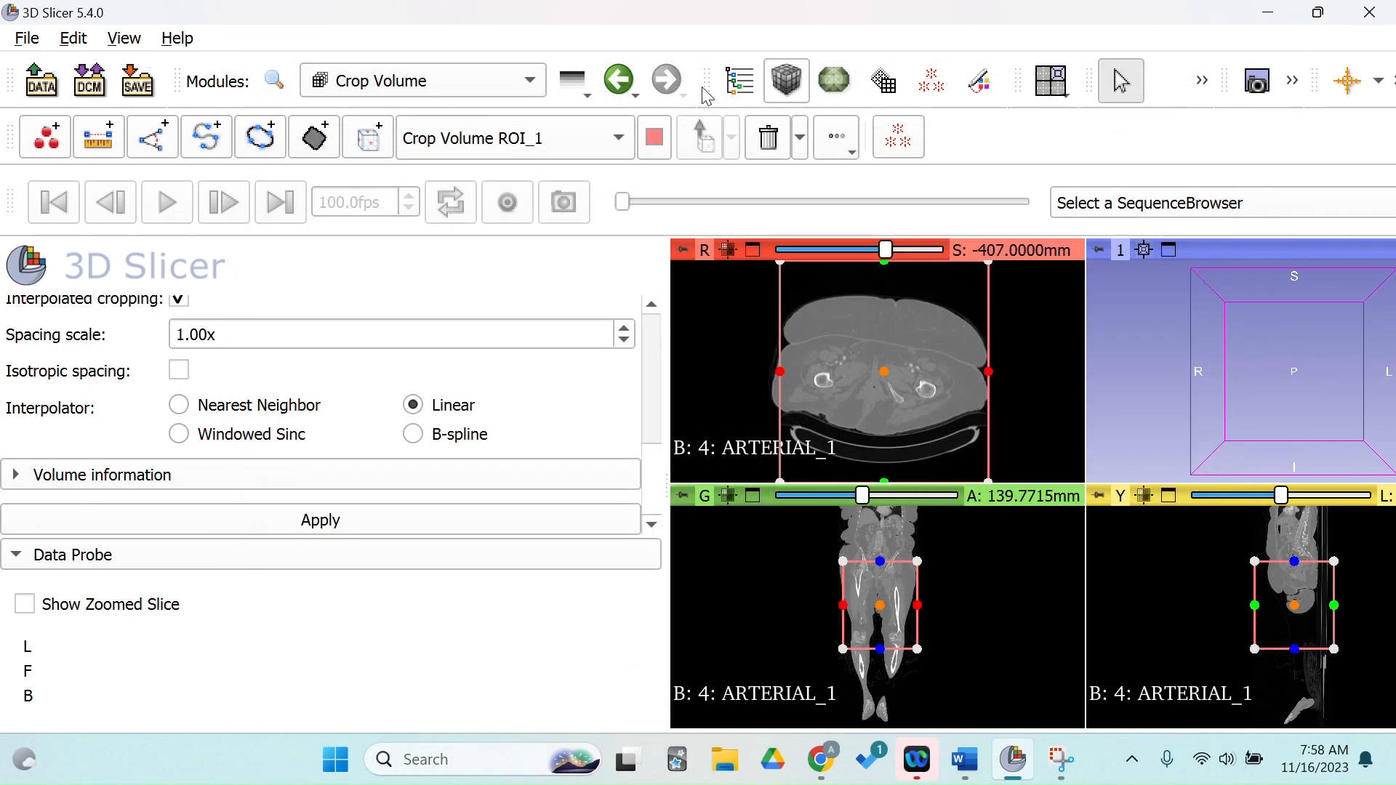
left_click(1215, 86)
left_click(274, 80)
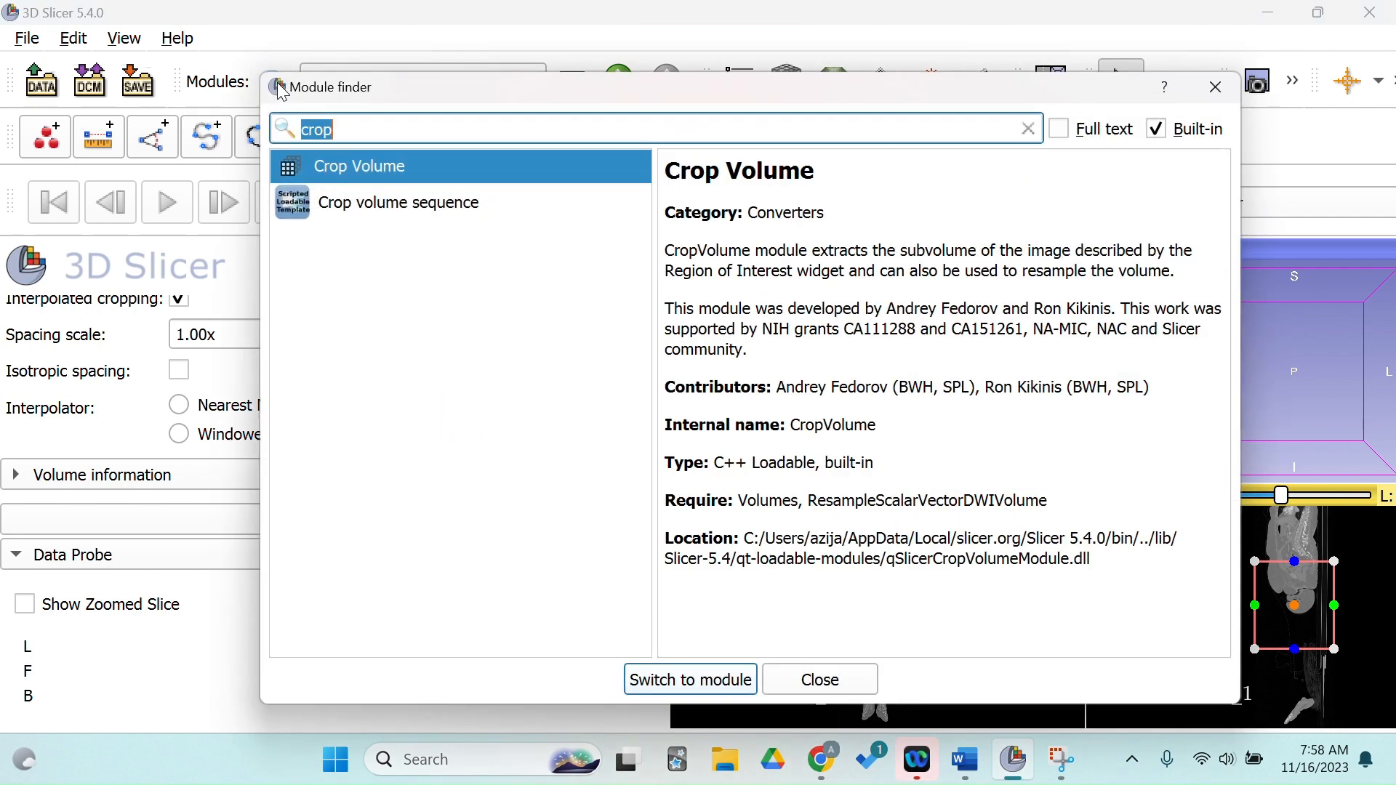
type("segm")
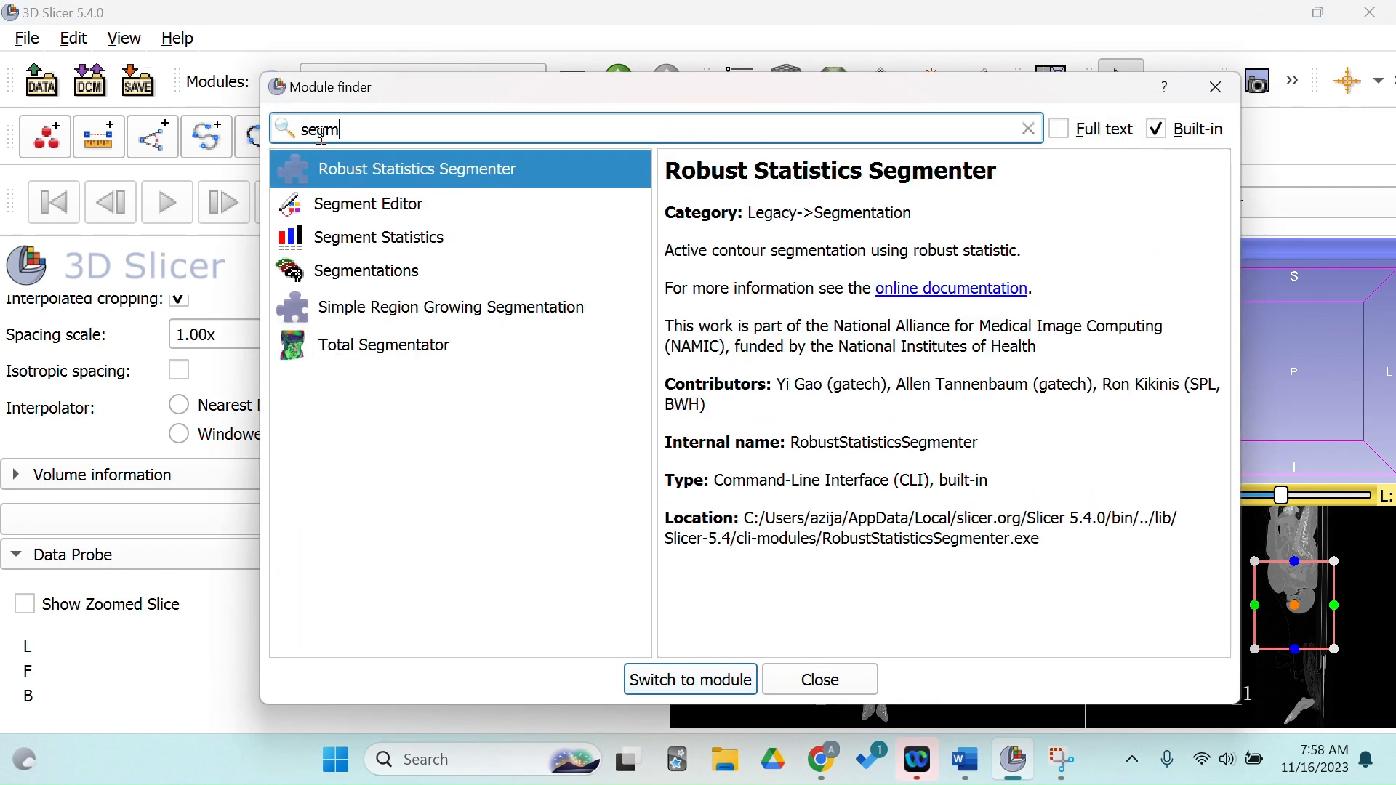
left_click(400, 211)
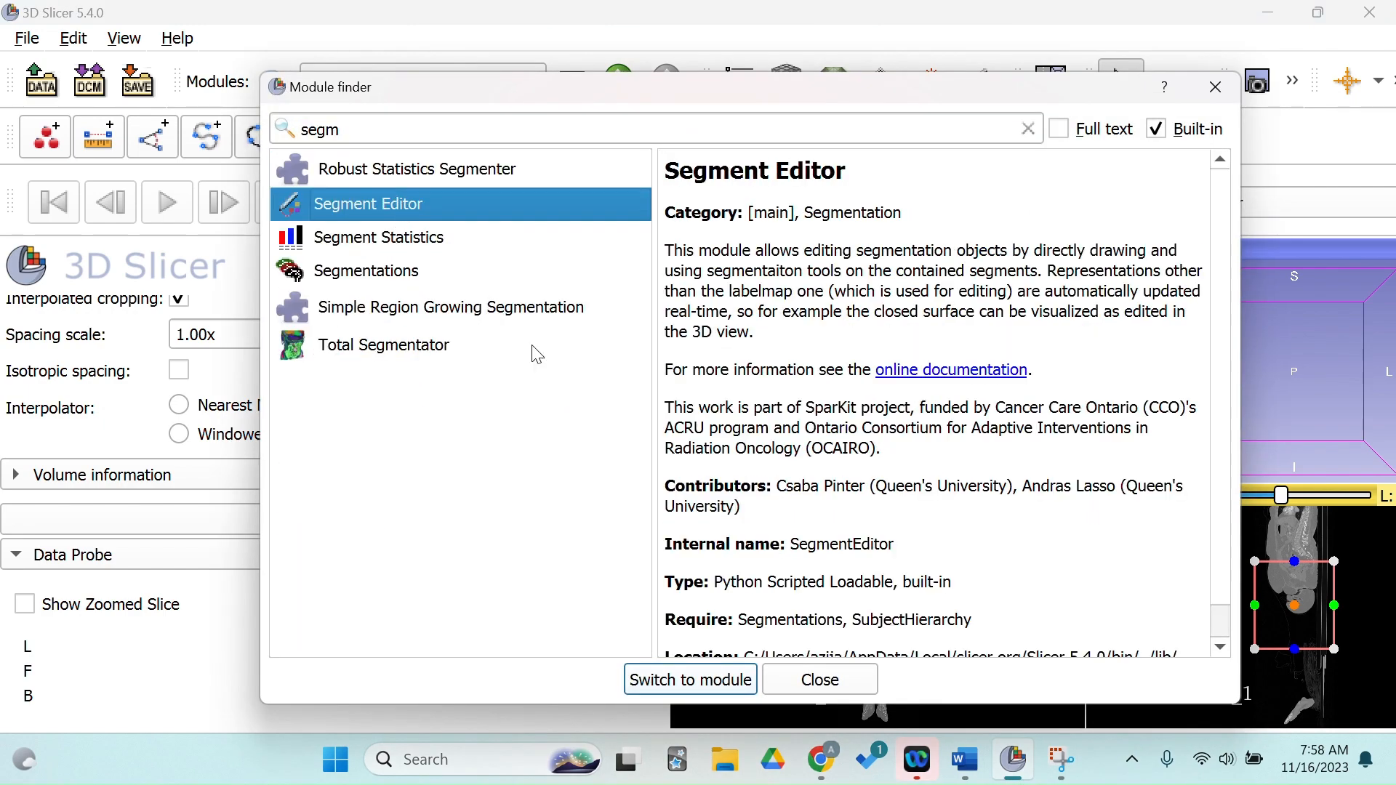
left_click(736, 680)
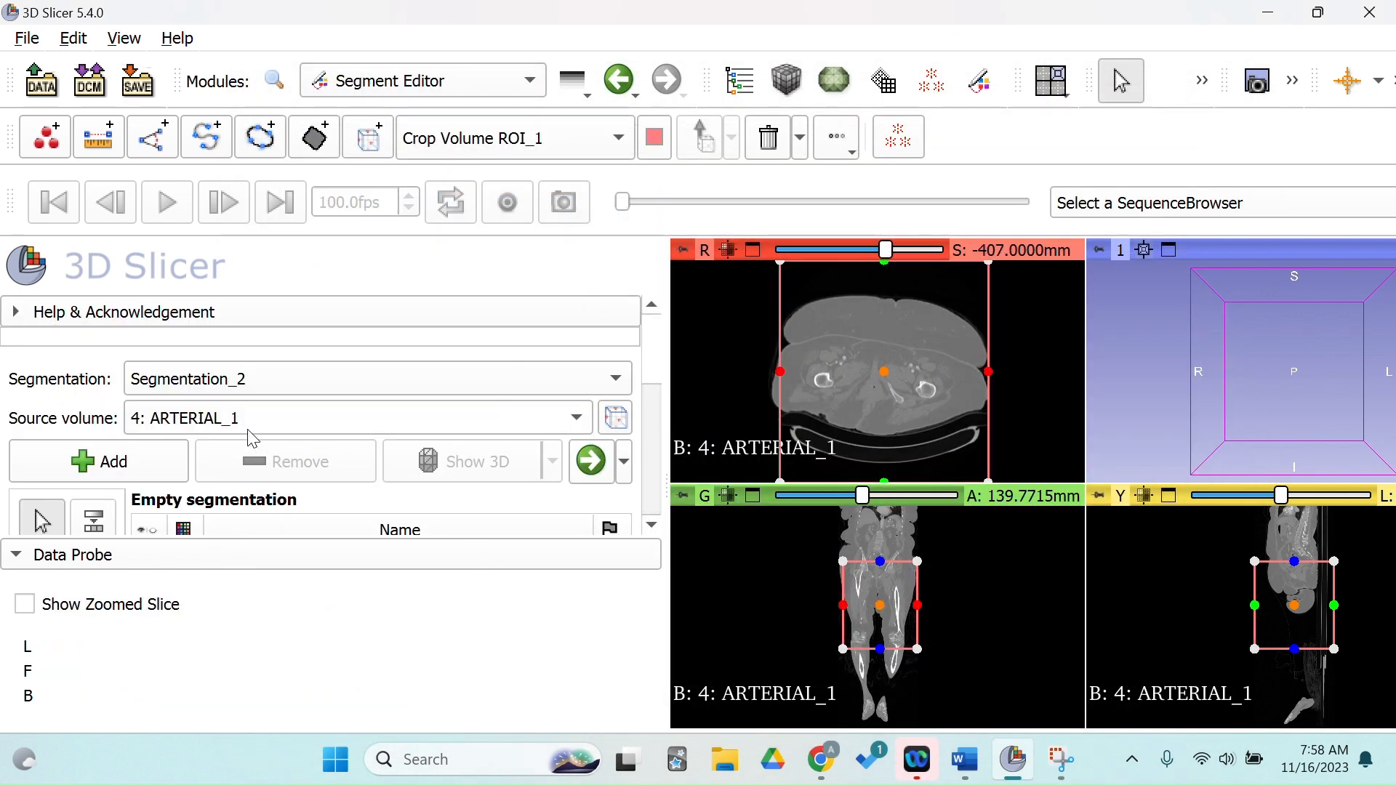
Set the segmentation's source volume to Cropped volume.
left_click(248, 430)
left_click(251, 508)
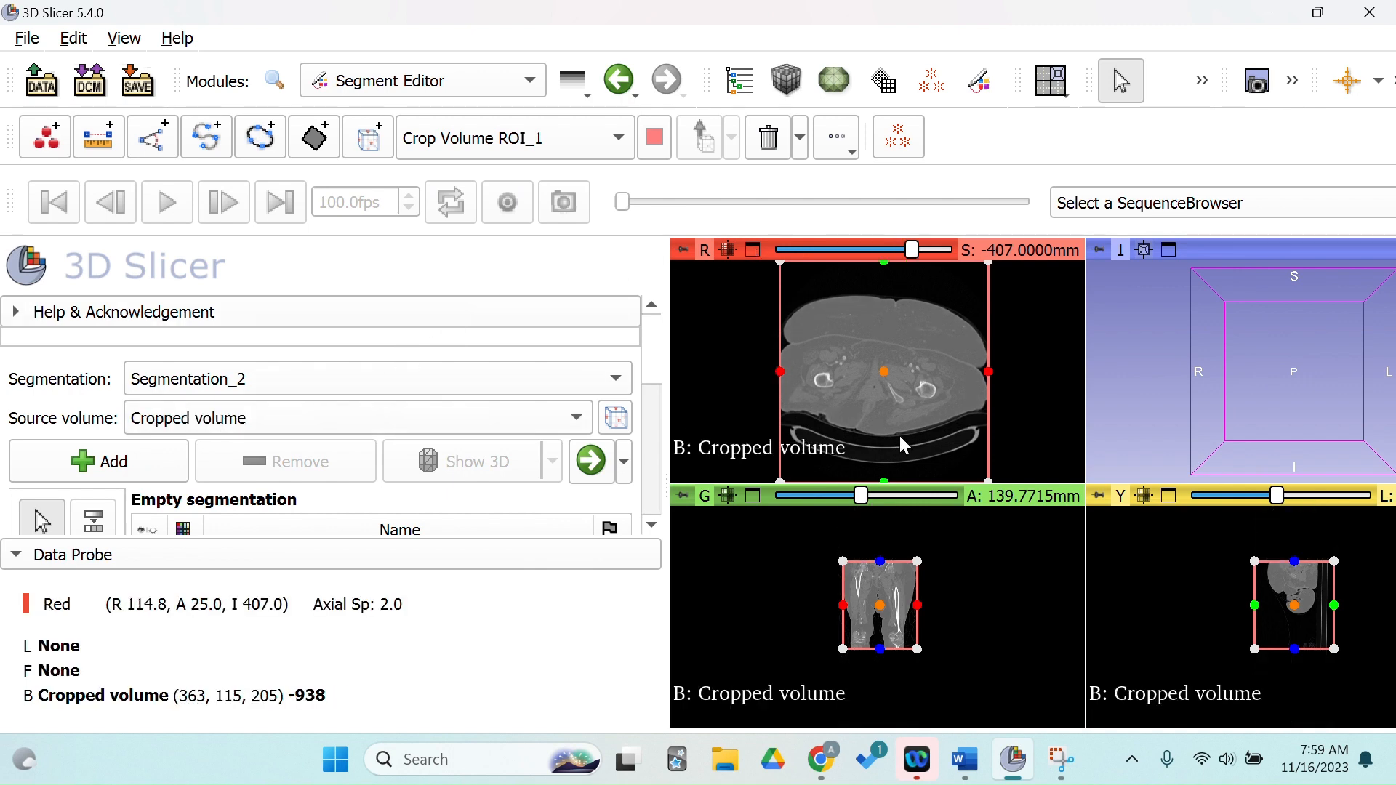
left_click(991, 377)
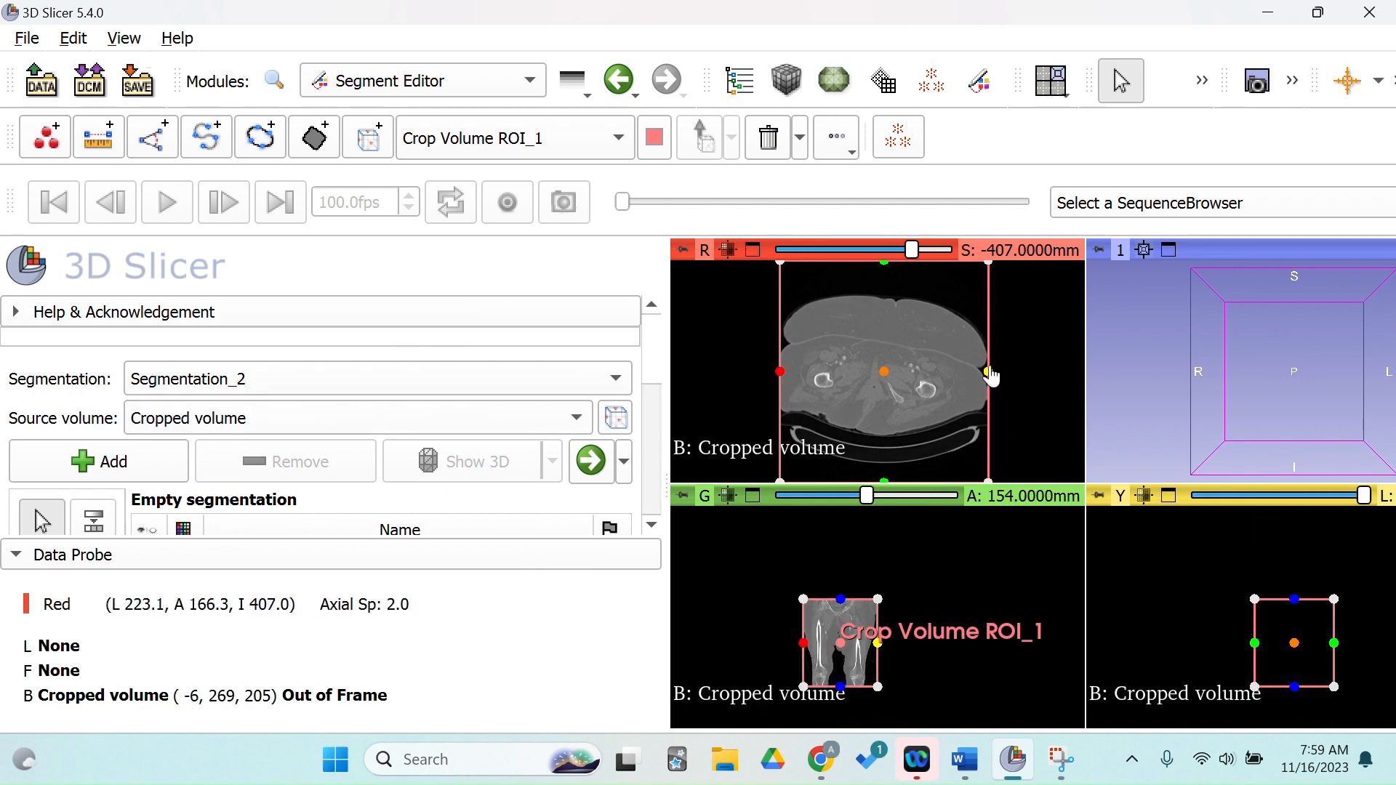
Delete all control points of Crop Volume ROI_1 so its box no longer overlays the slice views.
scroll(281, 419, "down", 2)
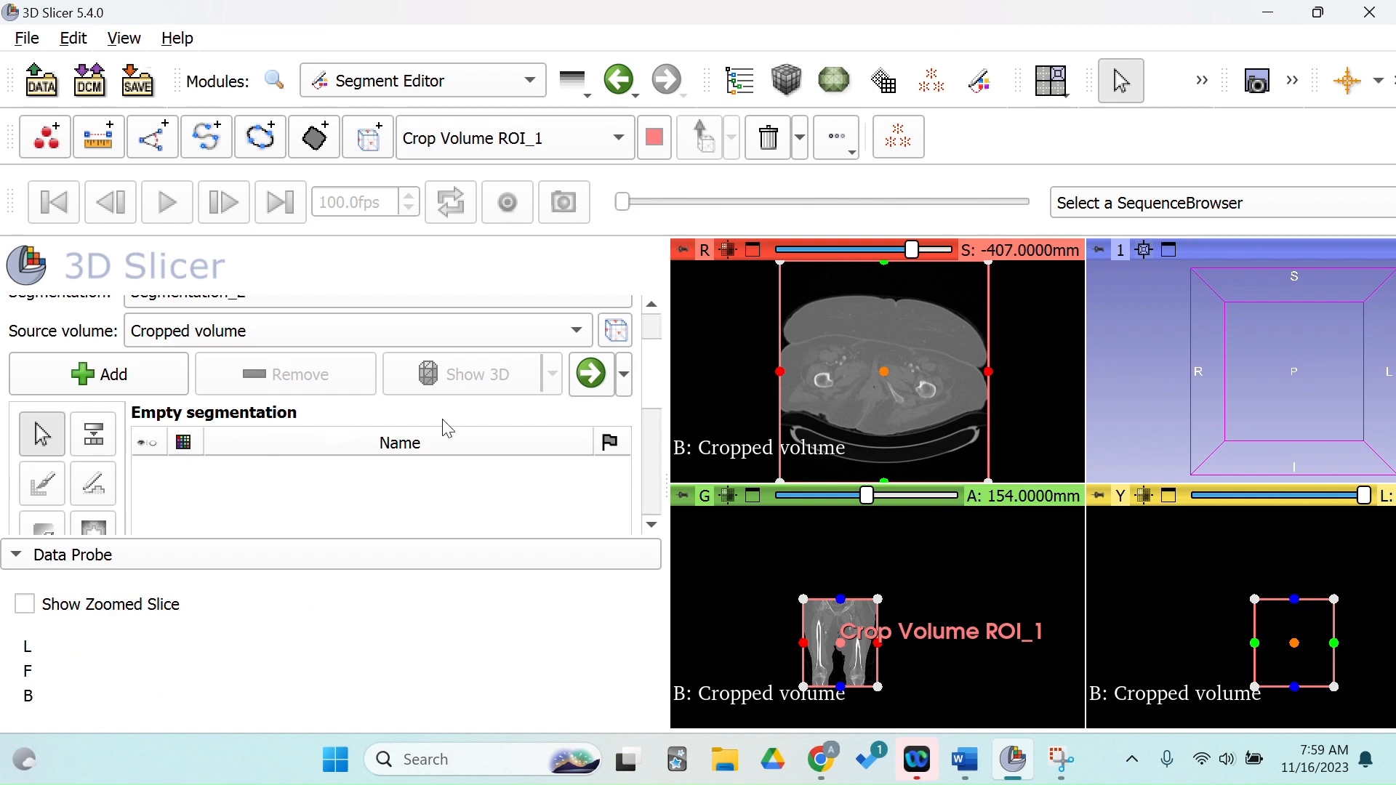
scroll(451, 427, "down", 4)
scroll(455, 427, "up", 3)
scroll(462, 421, "down", 3)
scroll(474, 411, "up", 5)
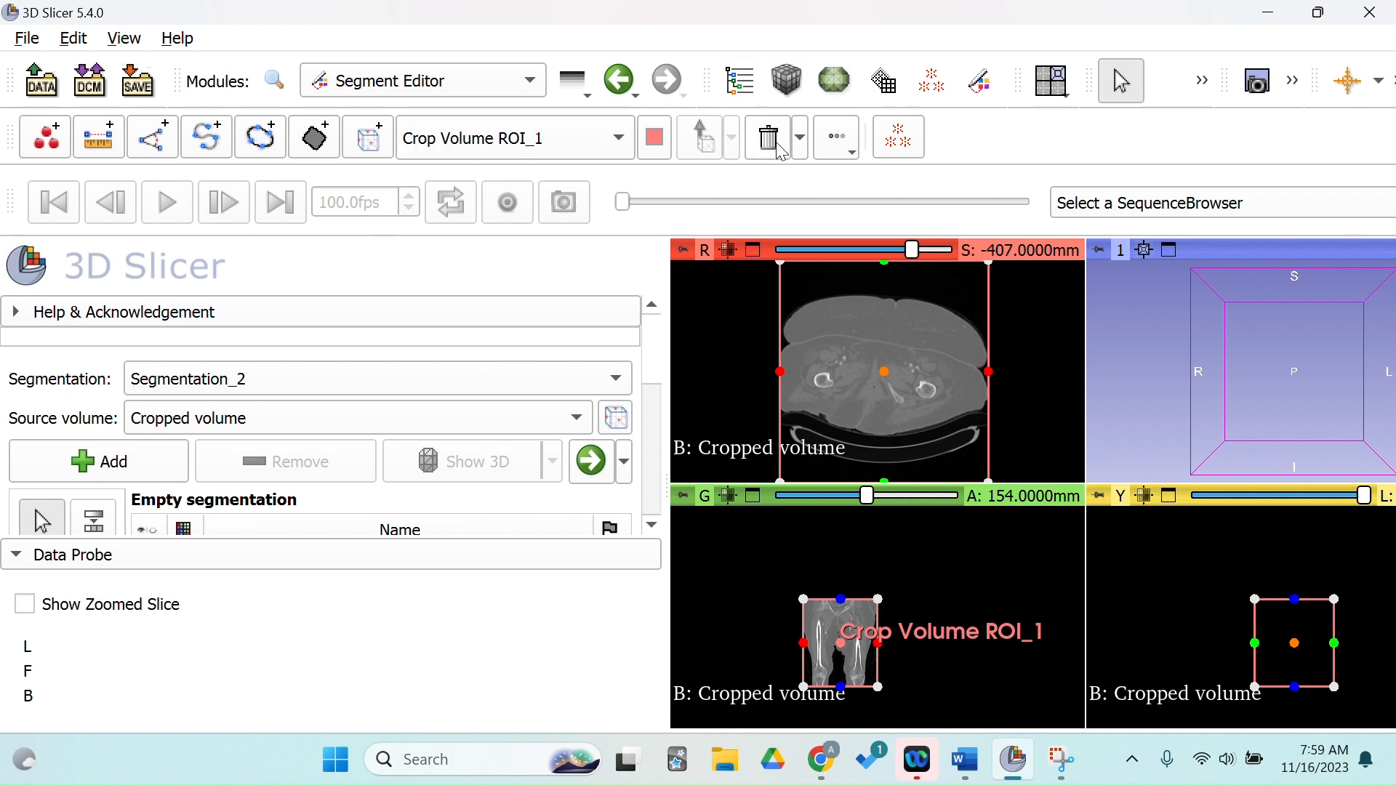
left_click(801, 138)
left_click(804, 176)
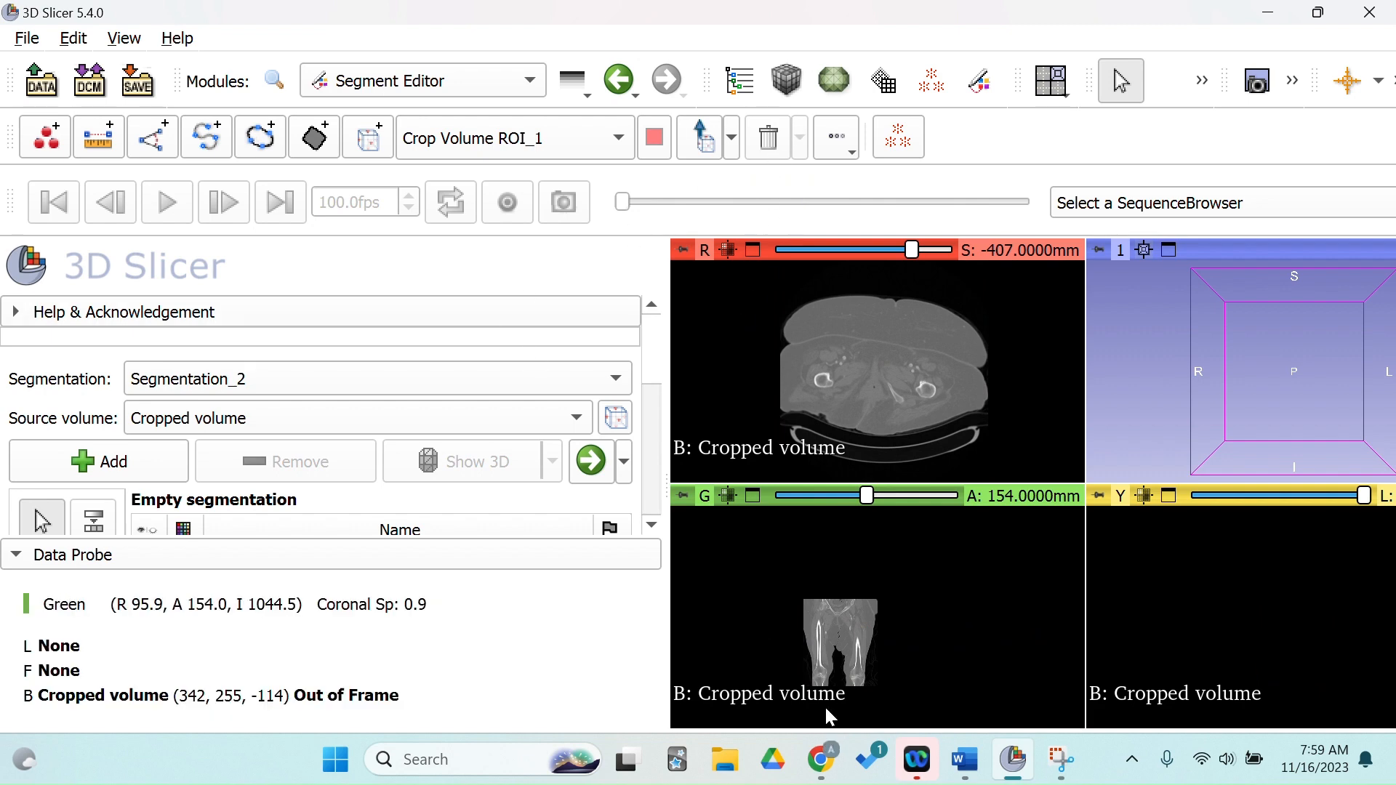
Fit the coronal and axial views to the cropped volume and check the coronal slices in an enlarged view.
scroll(840, 625, "down", 8)
scroll(829, 607, "down", 16)
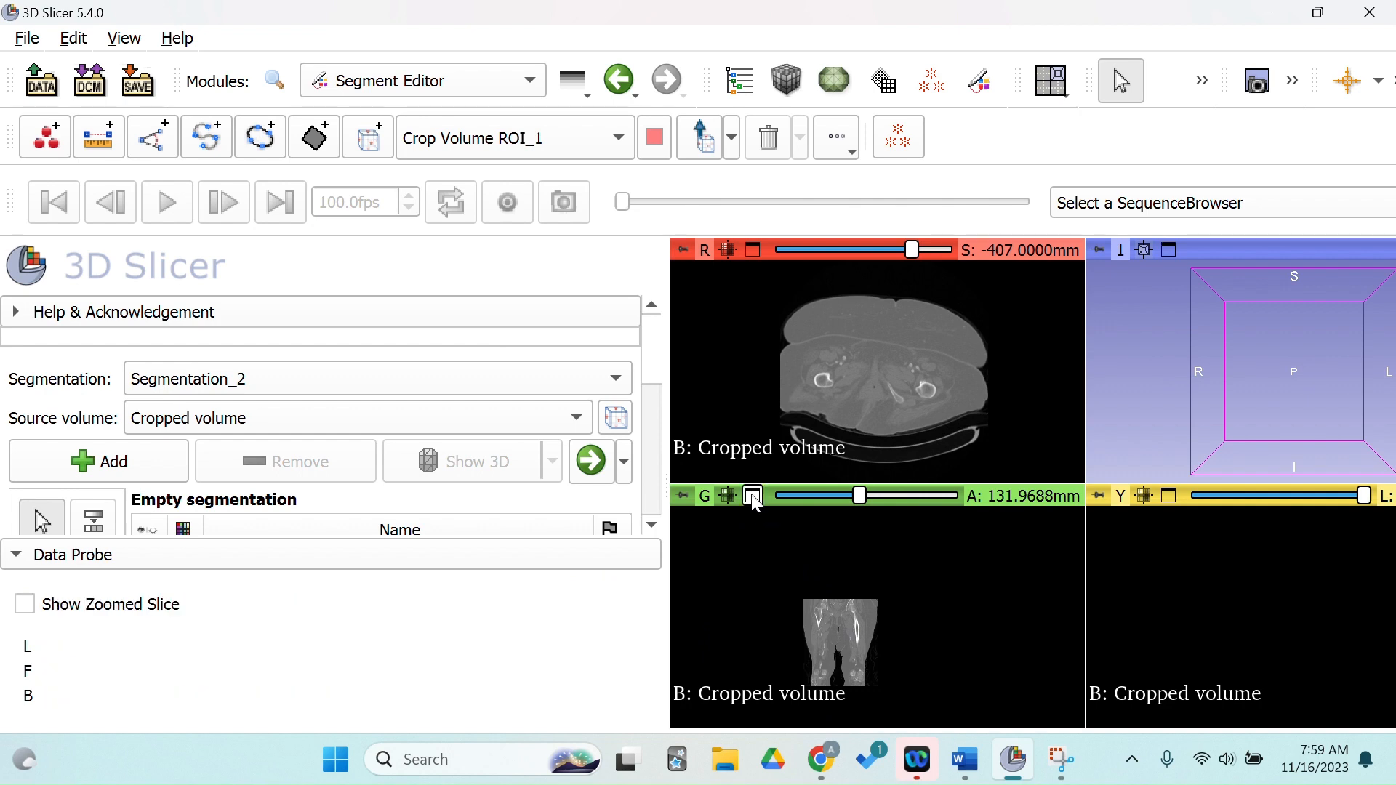
left_click(730, 496)
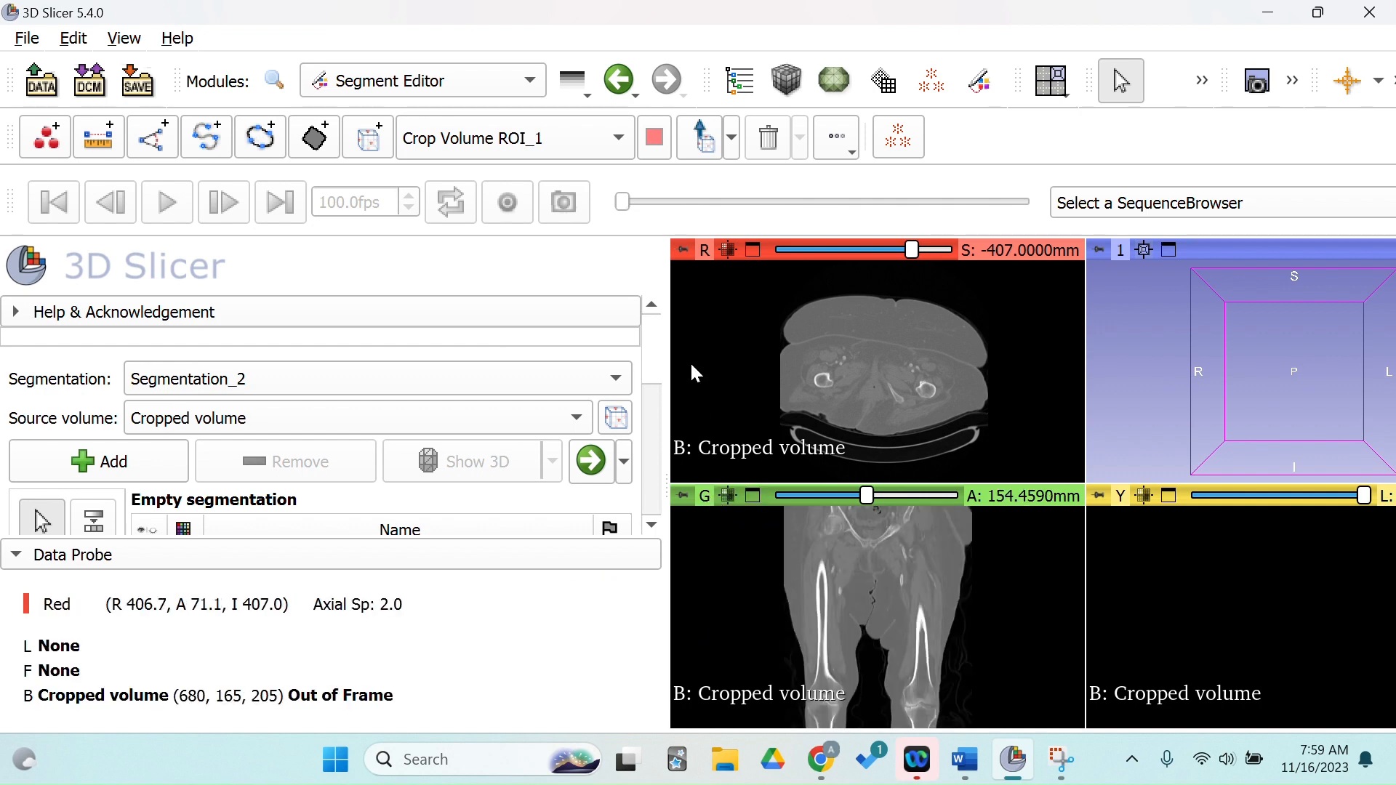
left_click(752, 496)
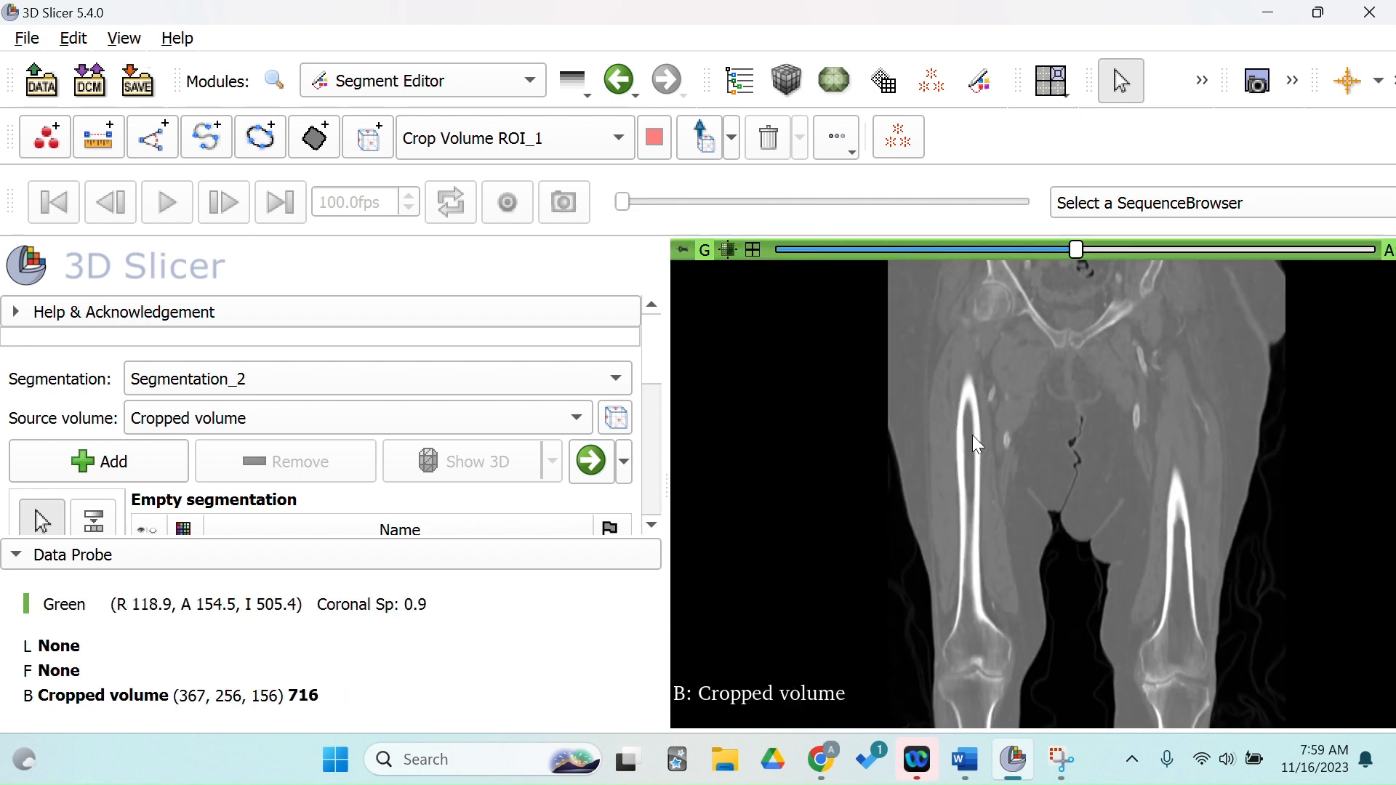
scroll(970, 500, "down", 4)
scroll(970, 500, "down", 6)
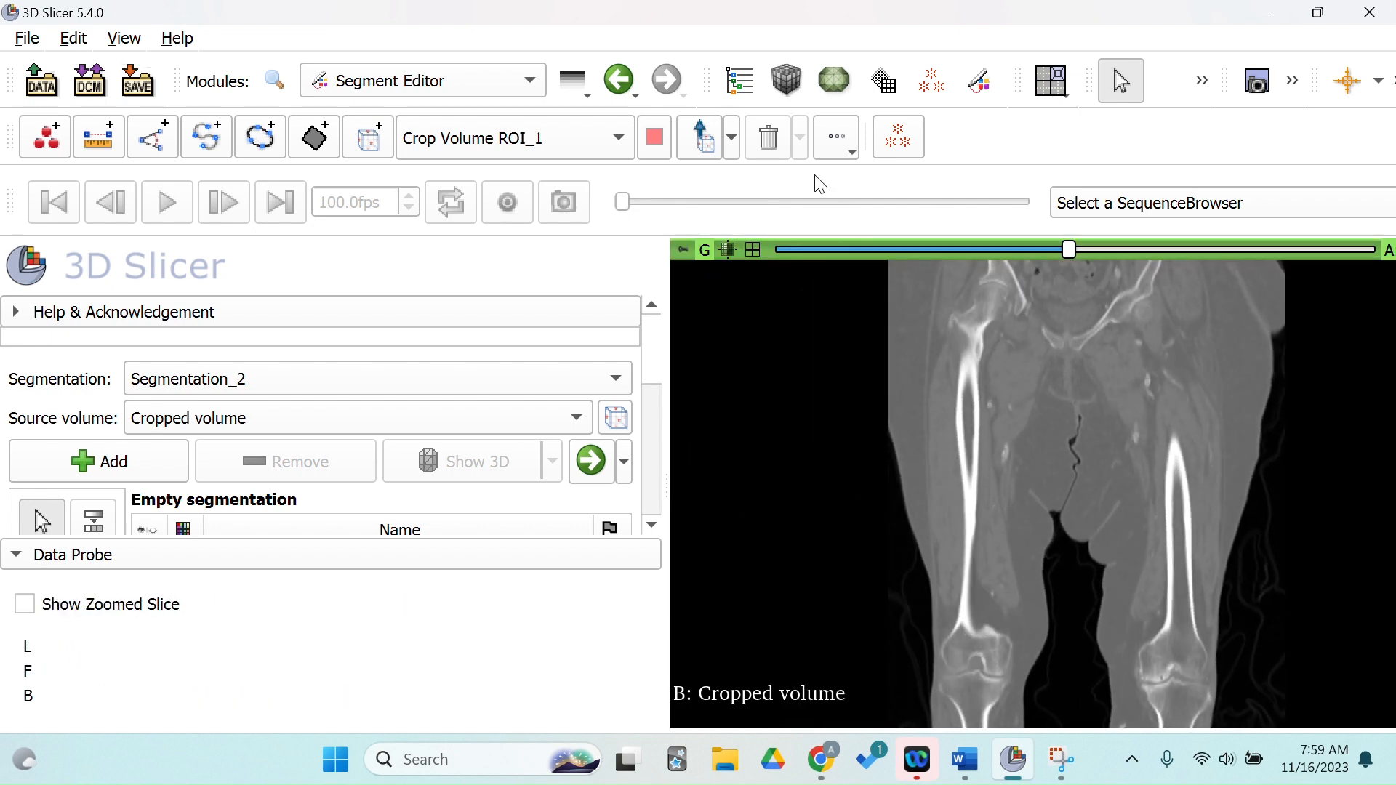
left_click(761, 249)
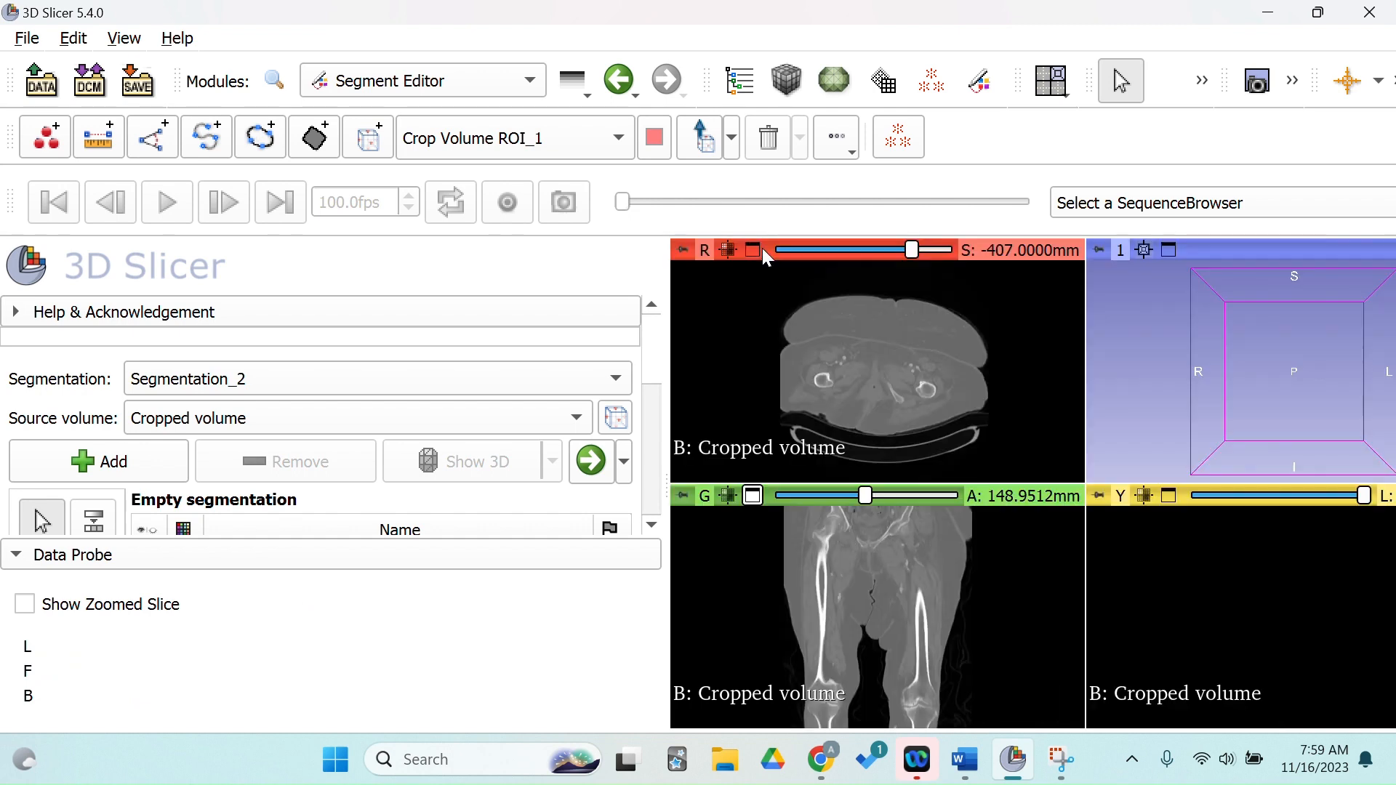
left_click(726, 255)
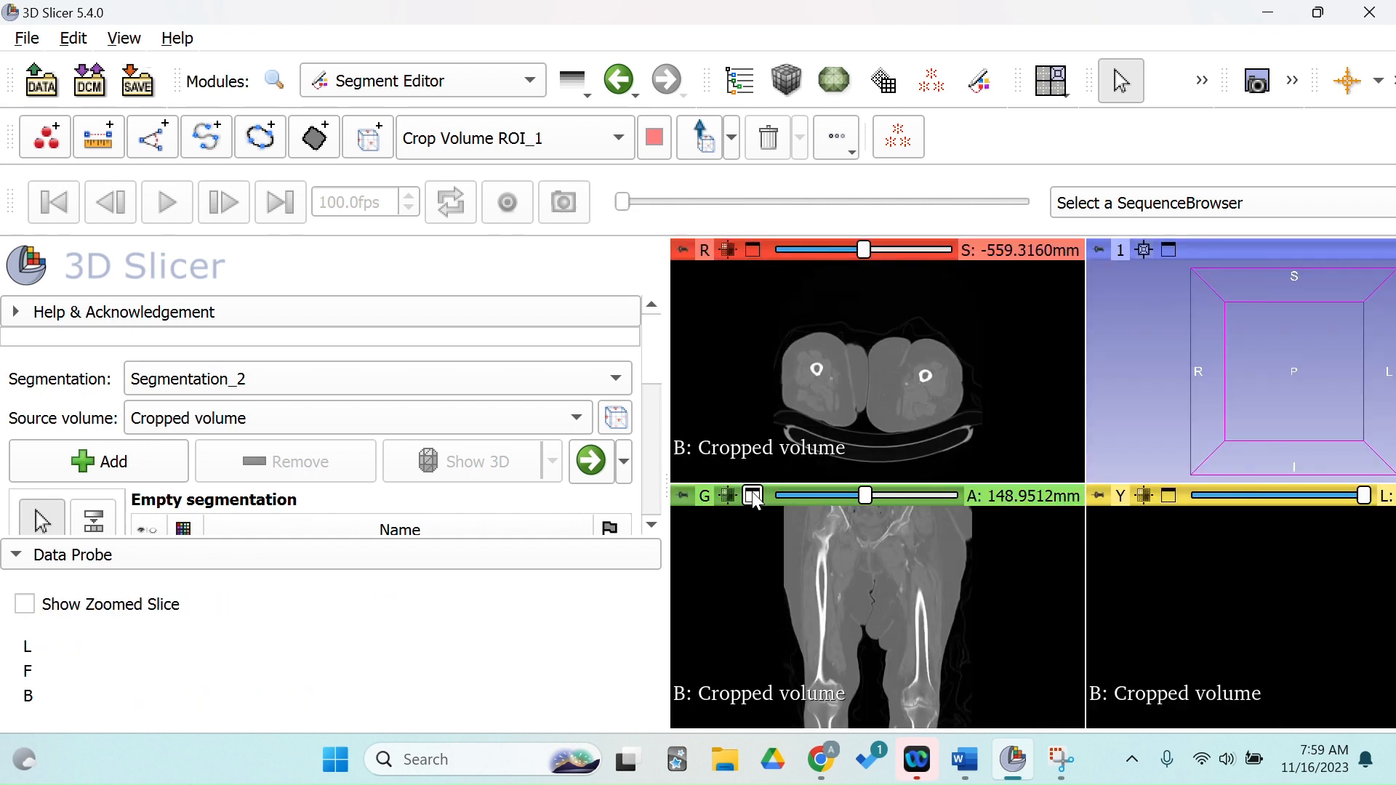
scroll(719, 493, "up", 6)
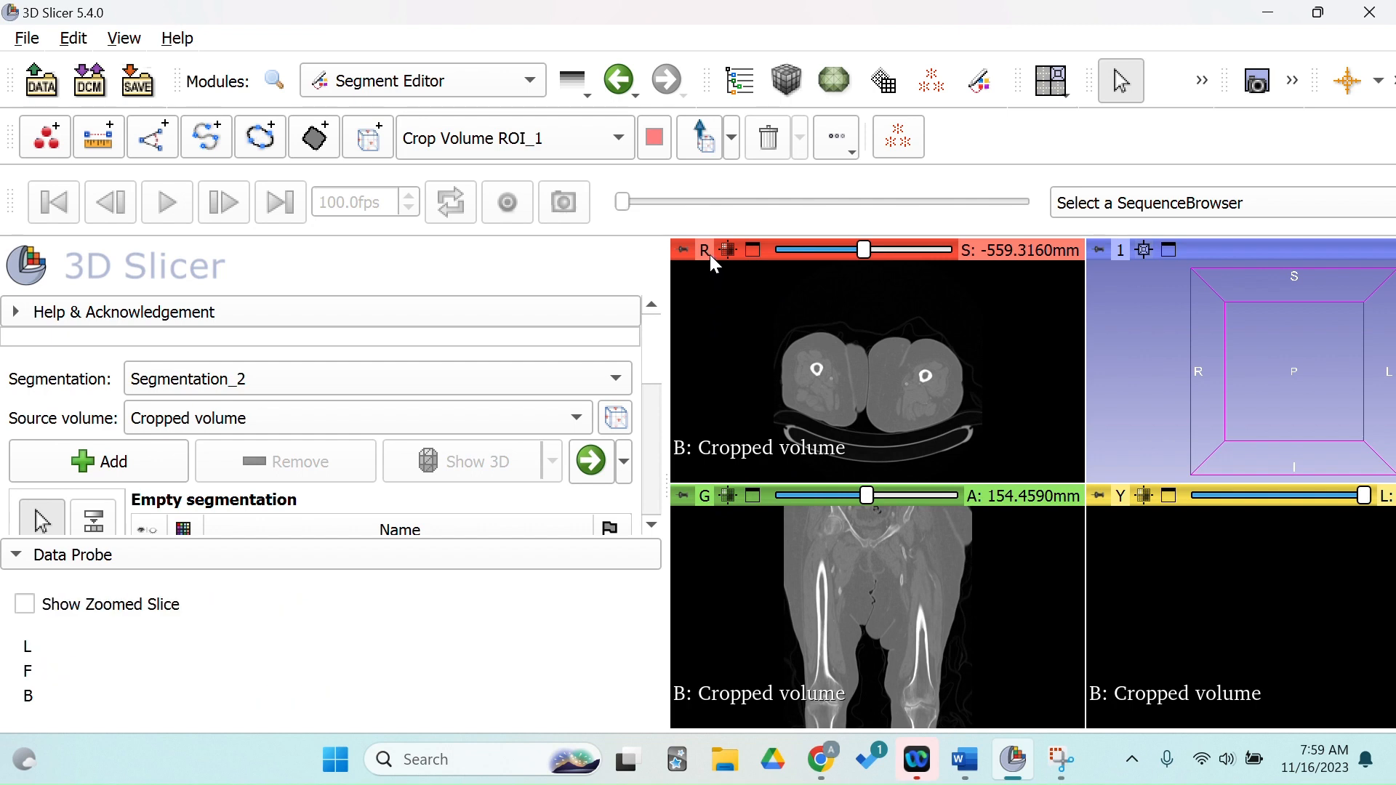
Link the slice views of the cropped volume, keeping the red view's orientation as Axial.
mouse_move(684, 251)
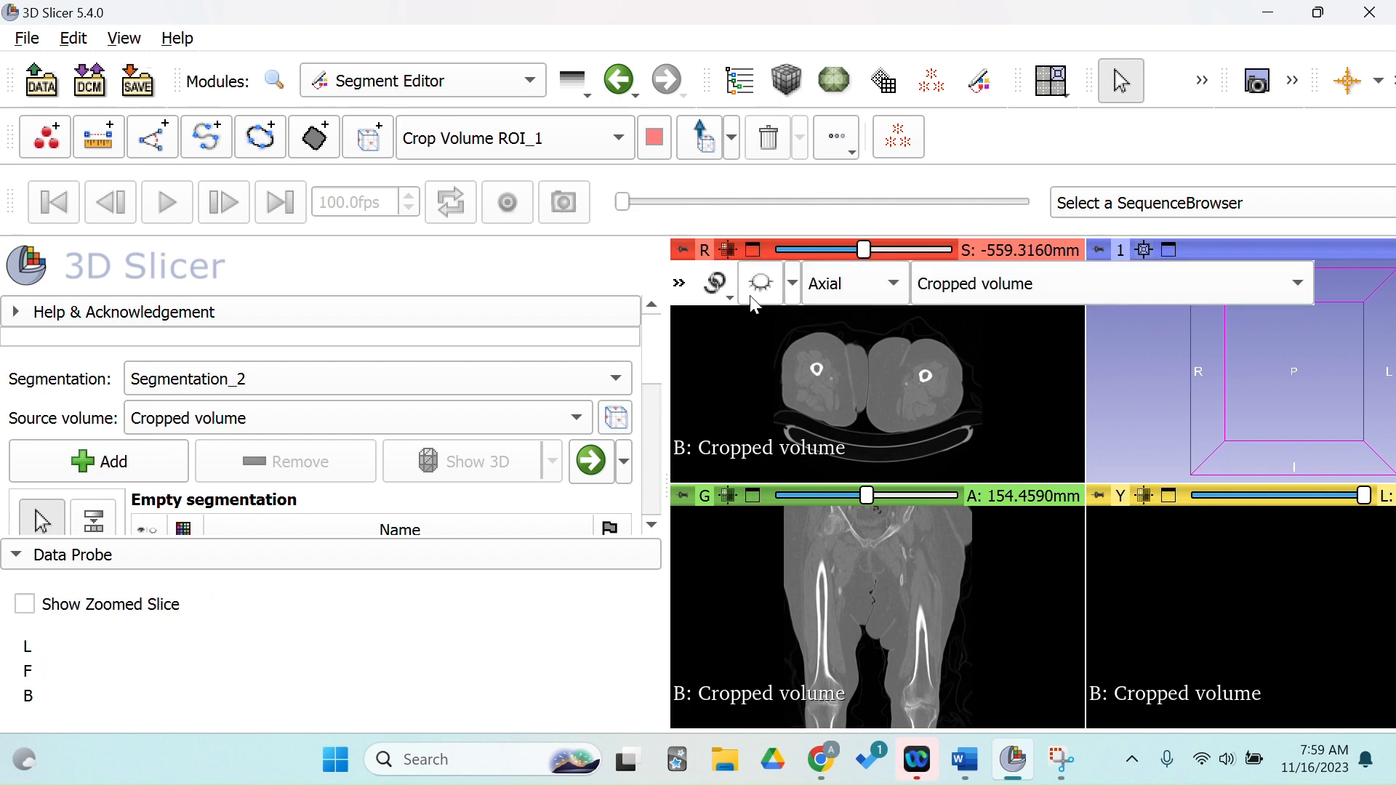
left_click(896, 290)
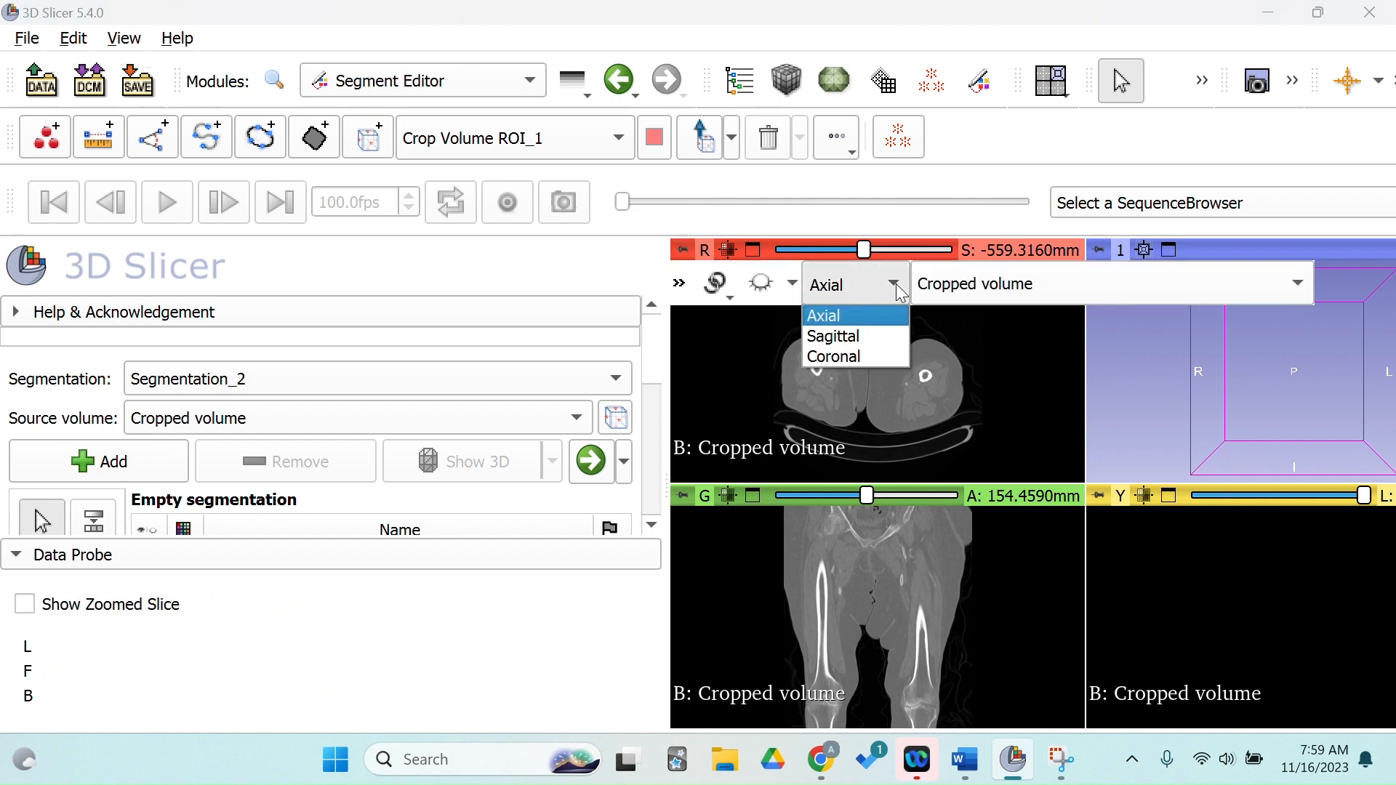
left_click(902, 284)
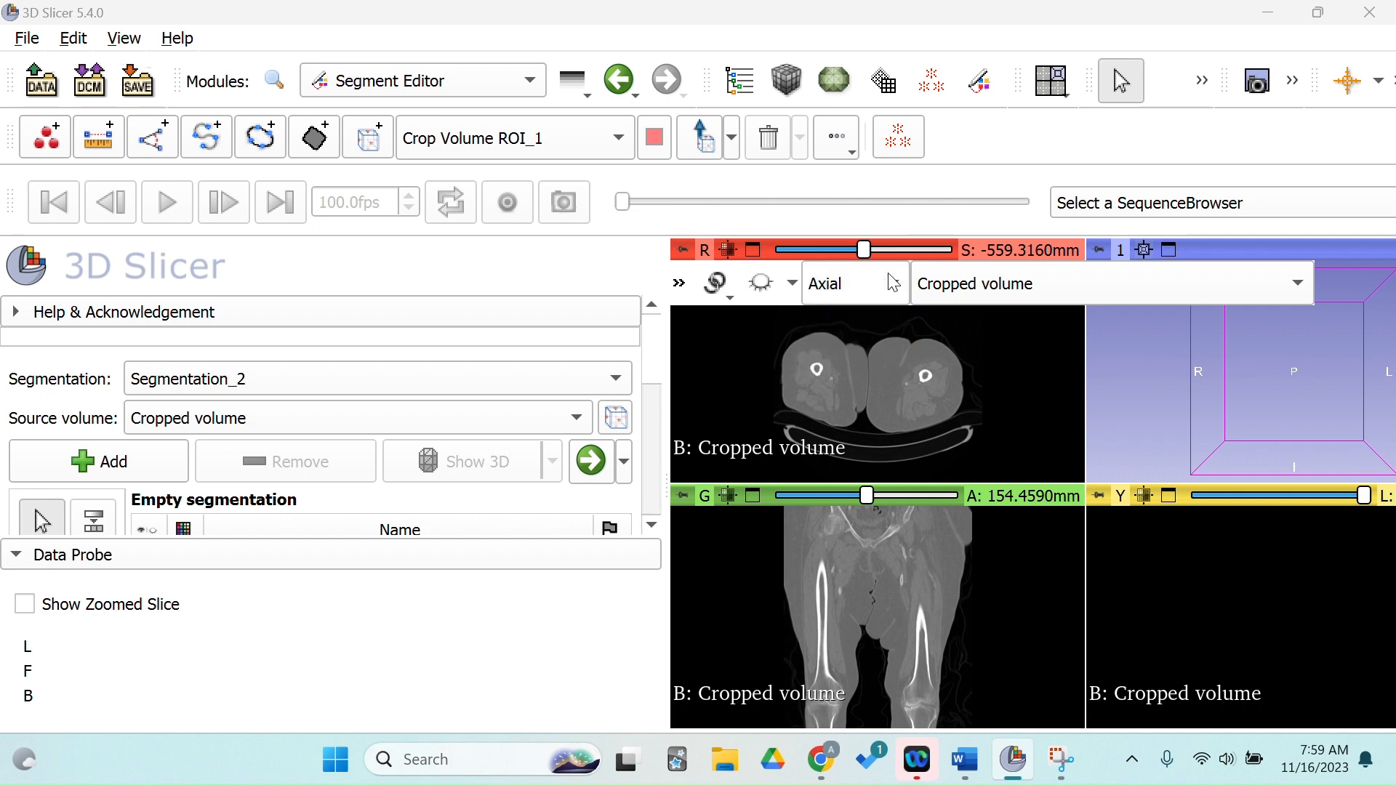
left_click(781, 282)
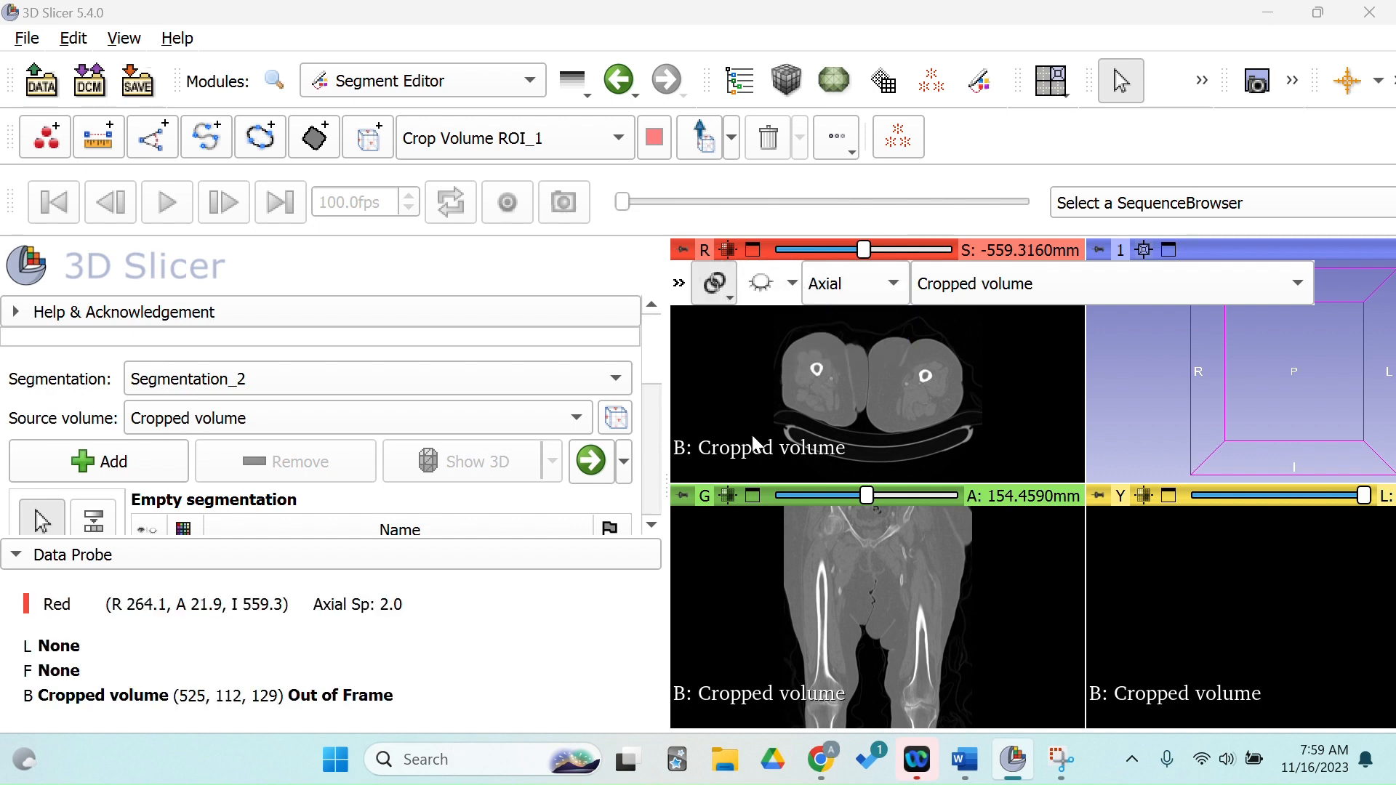
Browse the coronal slices around the thighs and examine the coronal view's layer and display options.
left_click(681, 495)
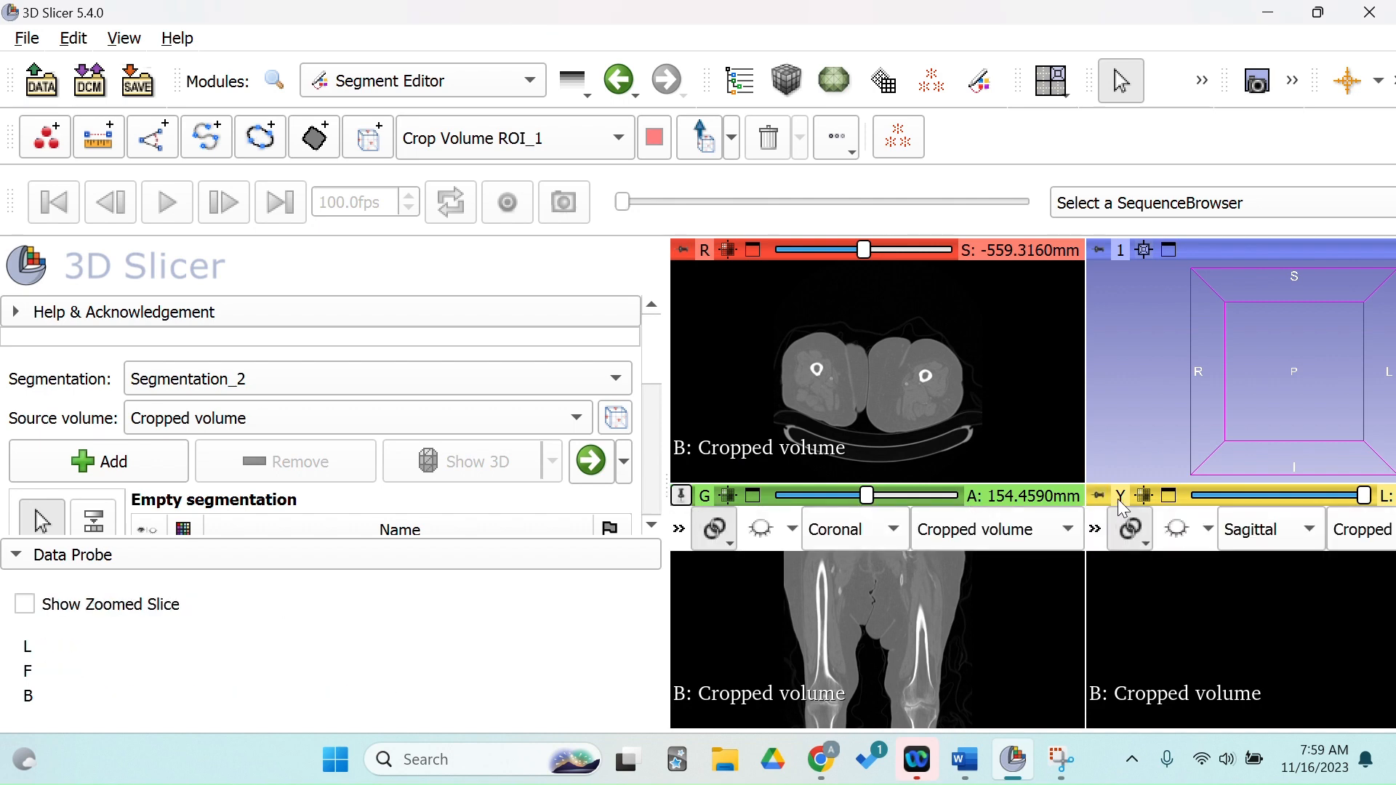
scroll(889, 663, "down", 4)
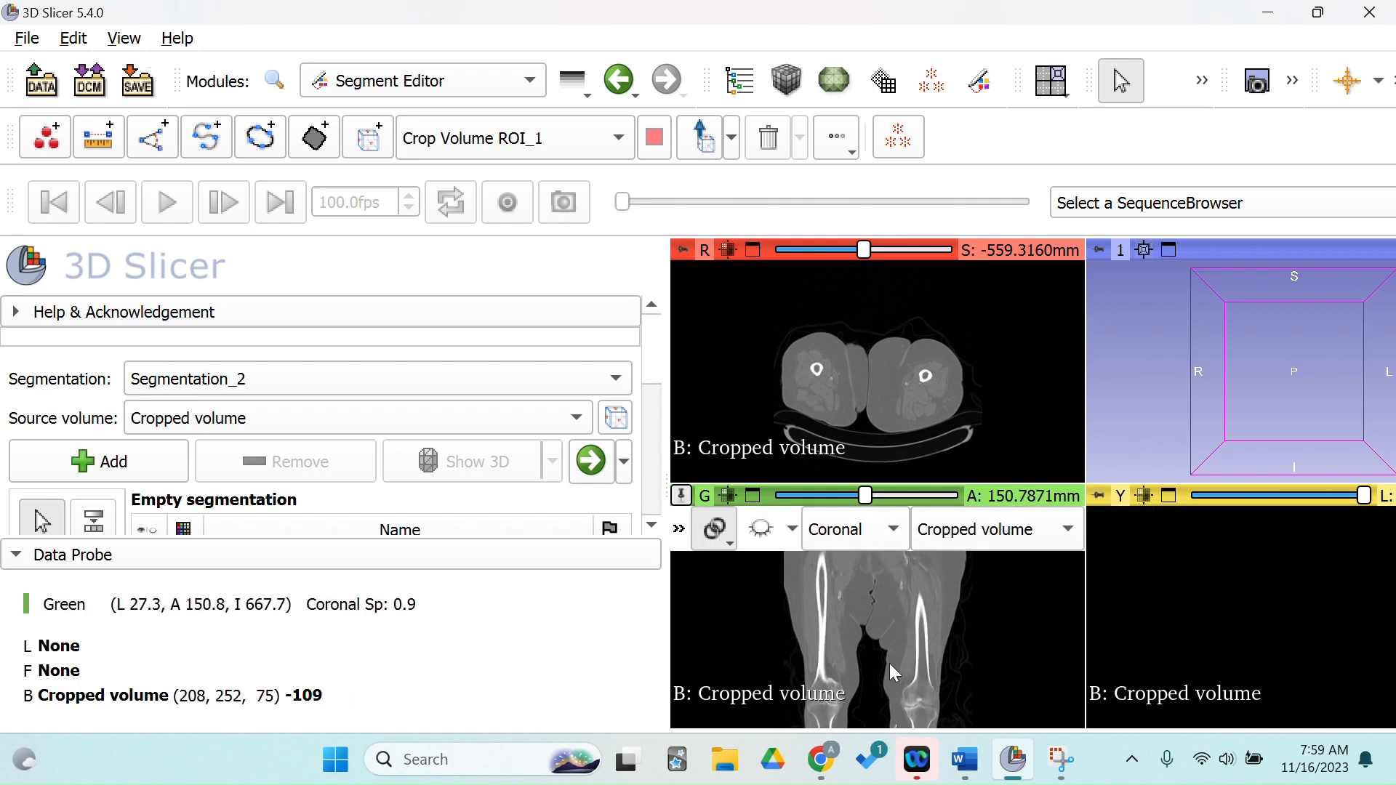
scroll(888, 663, "up", 2)
scroll(883, 635, "down", 7)
scroll(882, 636, "up", 3)
scroll(883, 635, "down", 2)
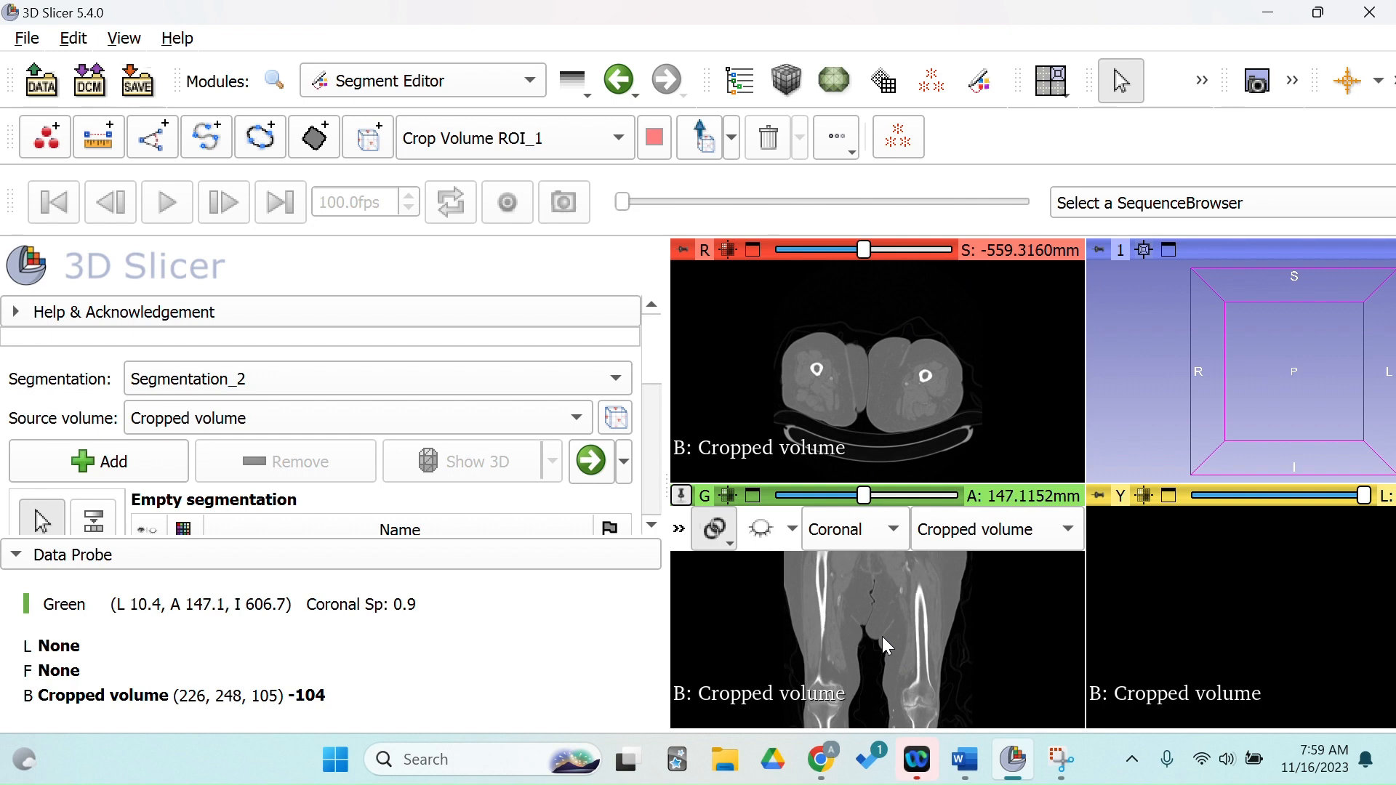
scroll(802, 629, "up", 2)
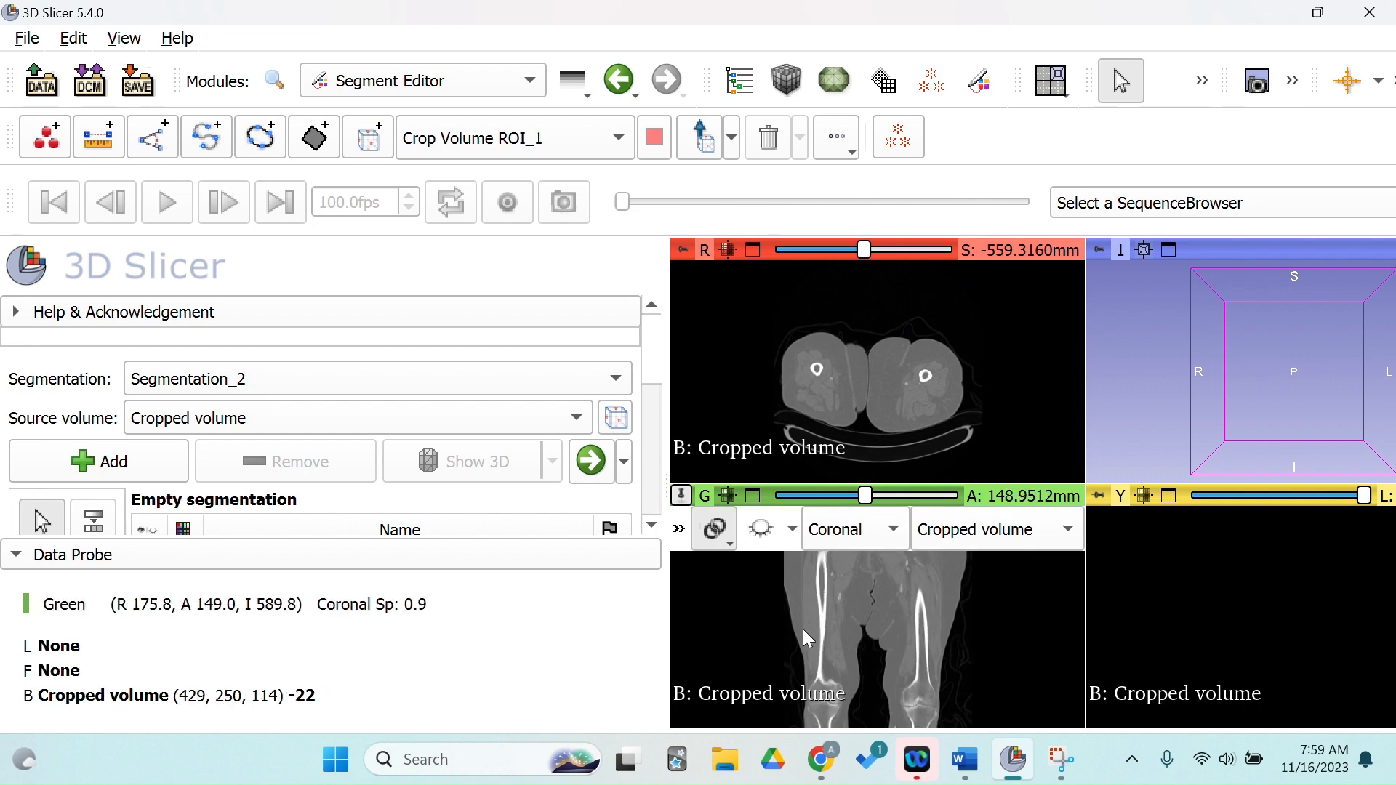
left_click(682, 529)
left_click(679, 532)
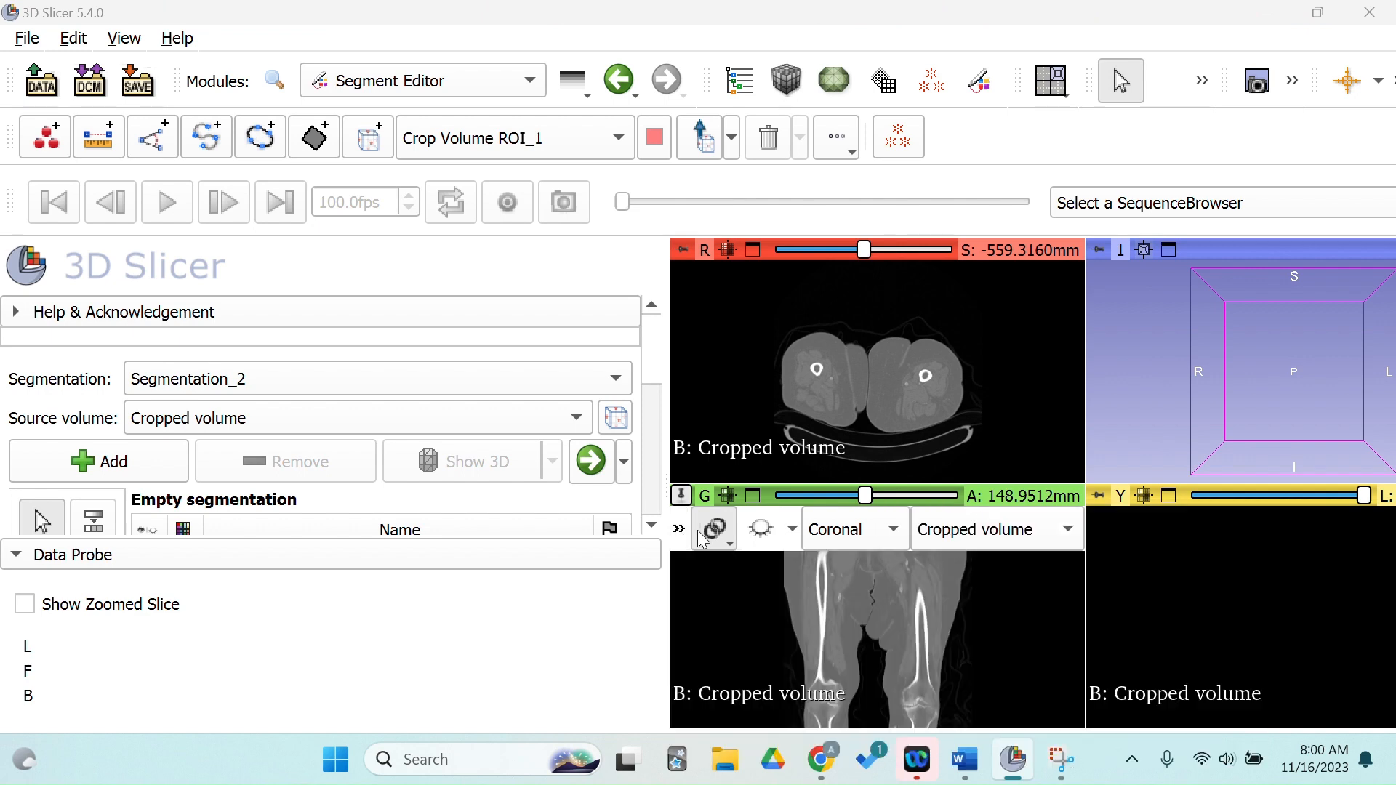
left_click(682, 530)
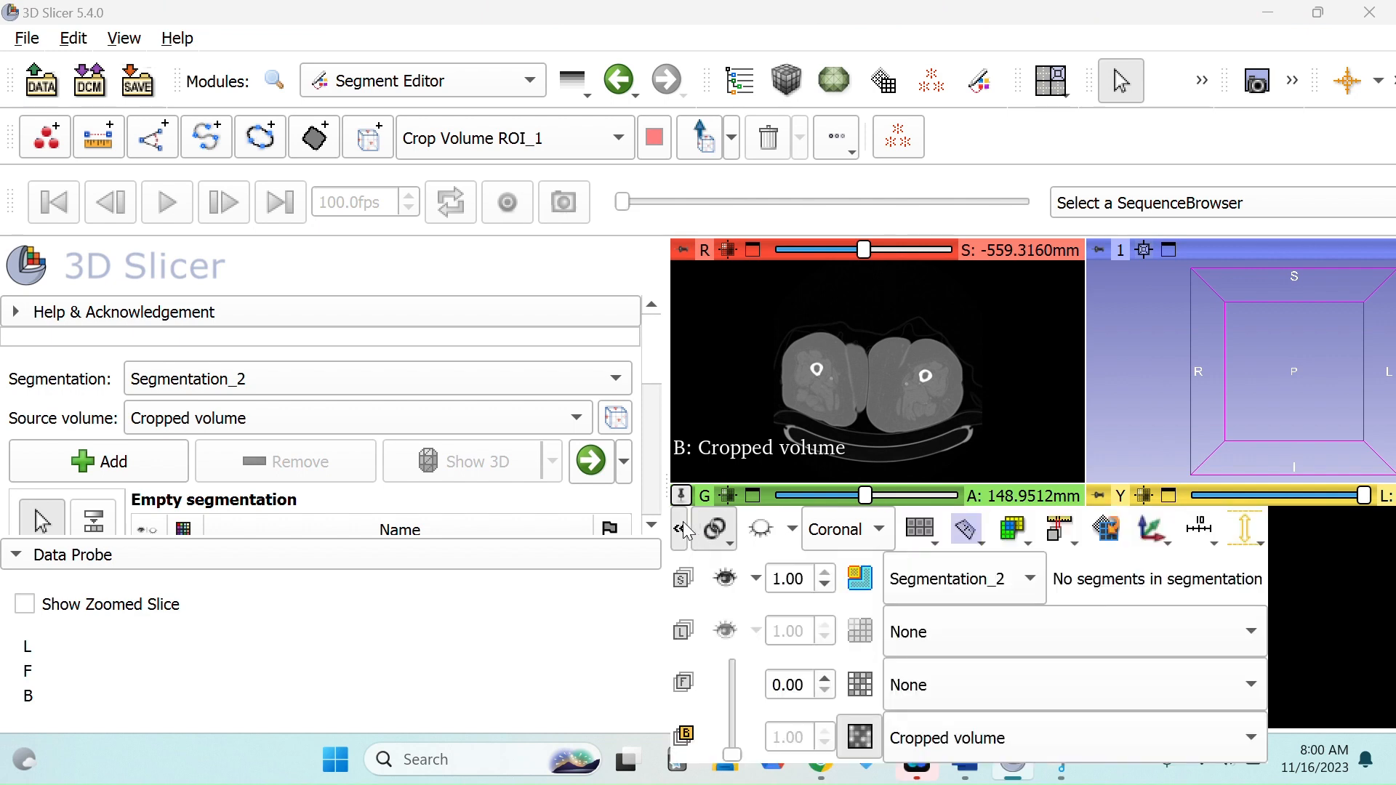
left_click(824, 586)
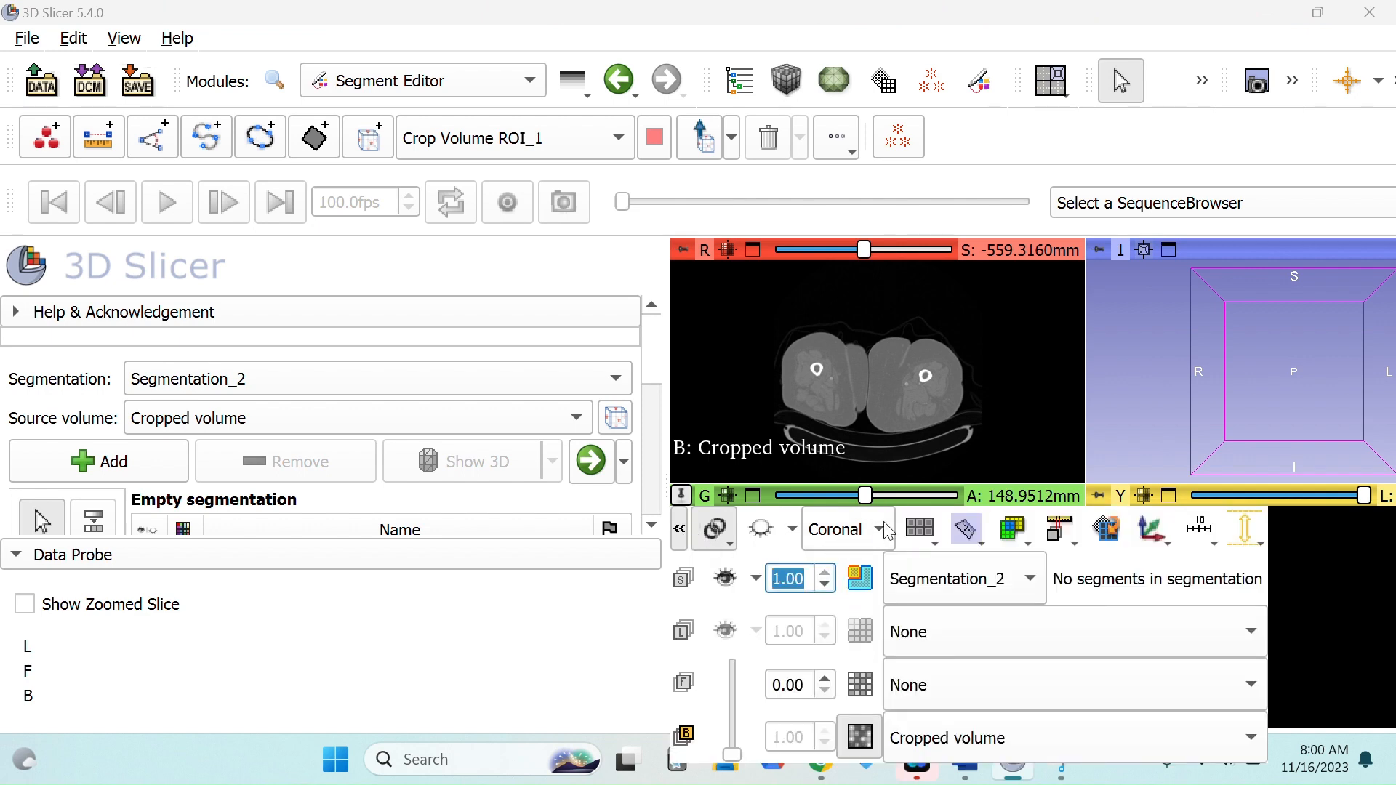
left_click(679, 498)
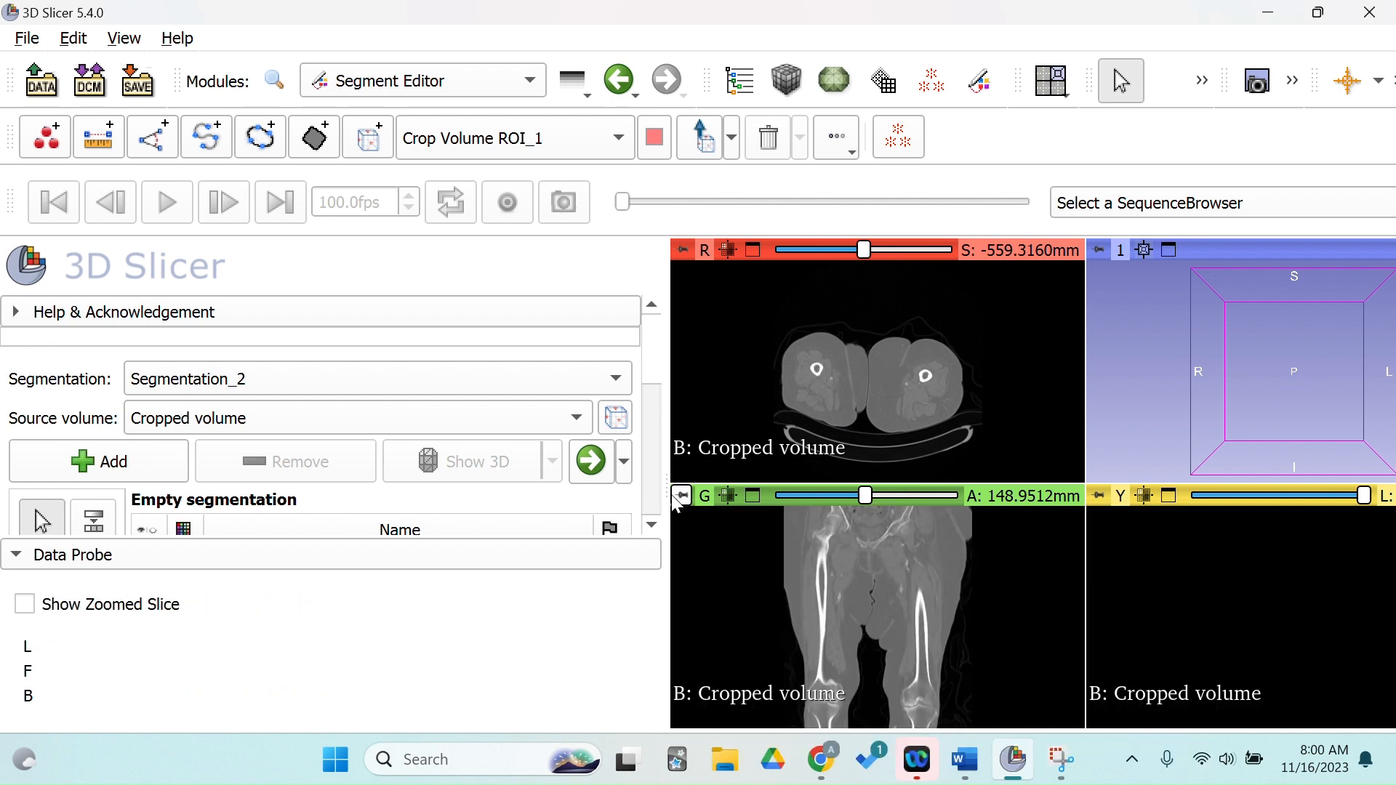
Zoom the linked slice views so the whole cropped volume, from pelvis to knees, fits in the coronal view.
right_click_drag(836, 609, 803, 633)
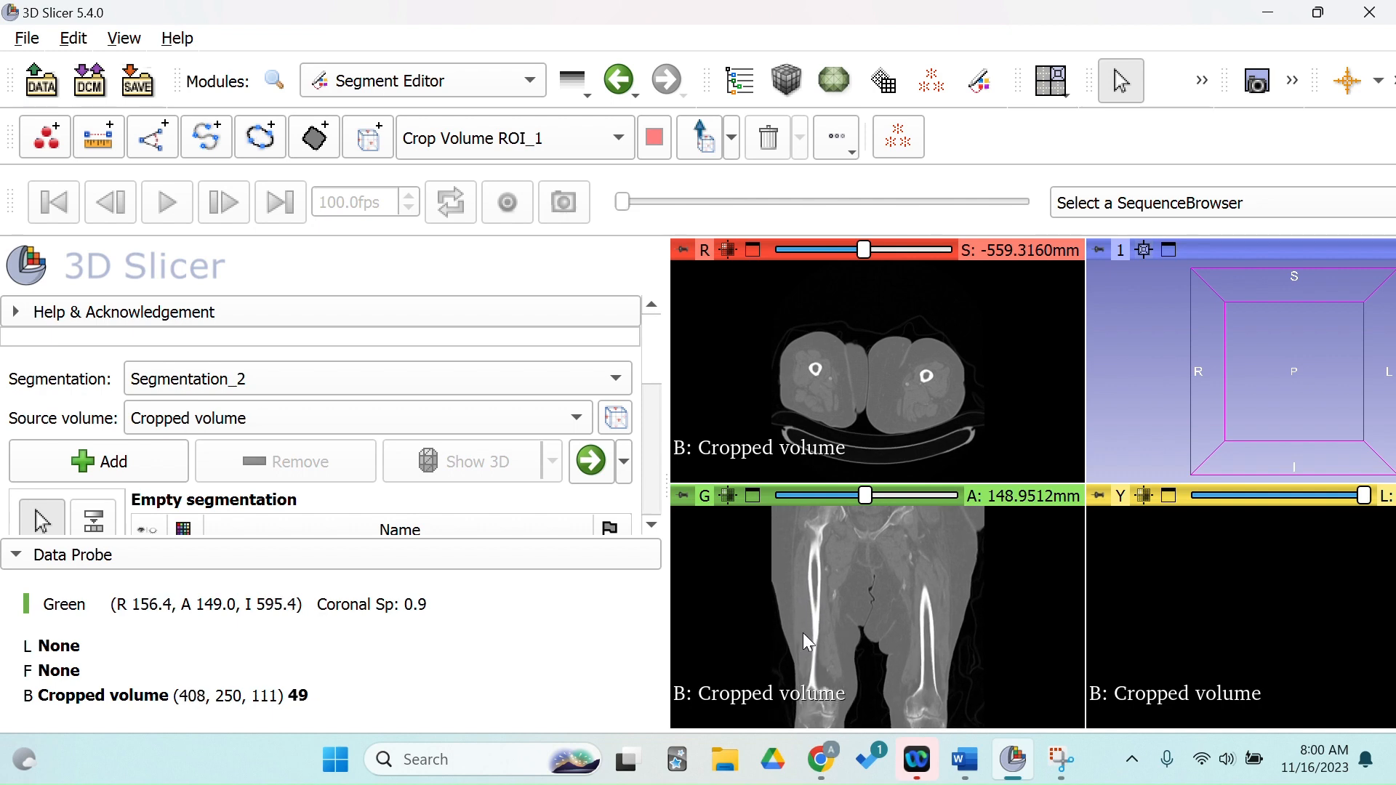
right_click_drag(888, 544, 916, 506)
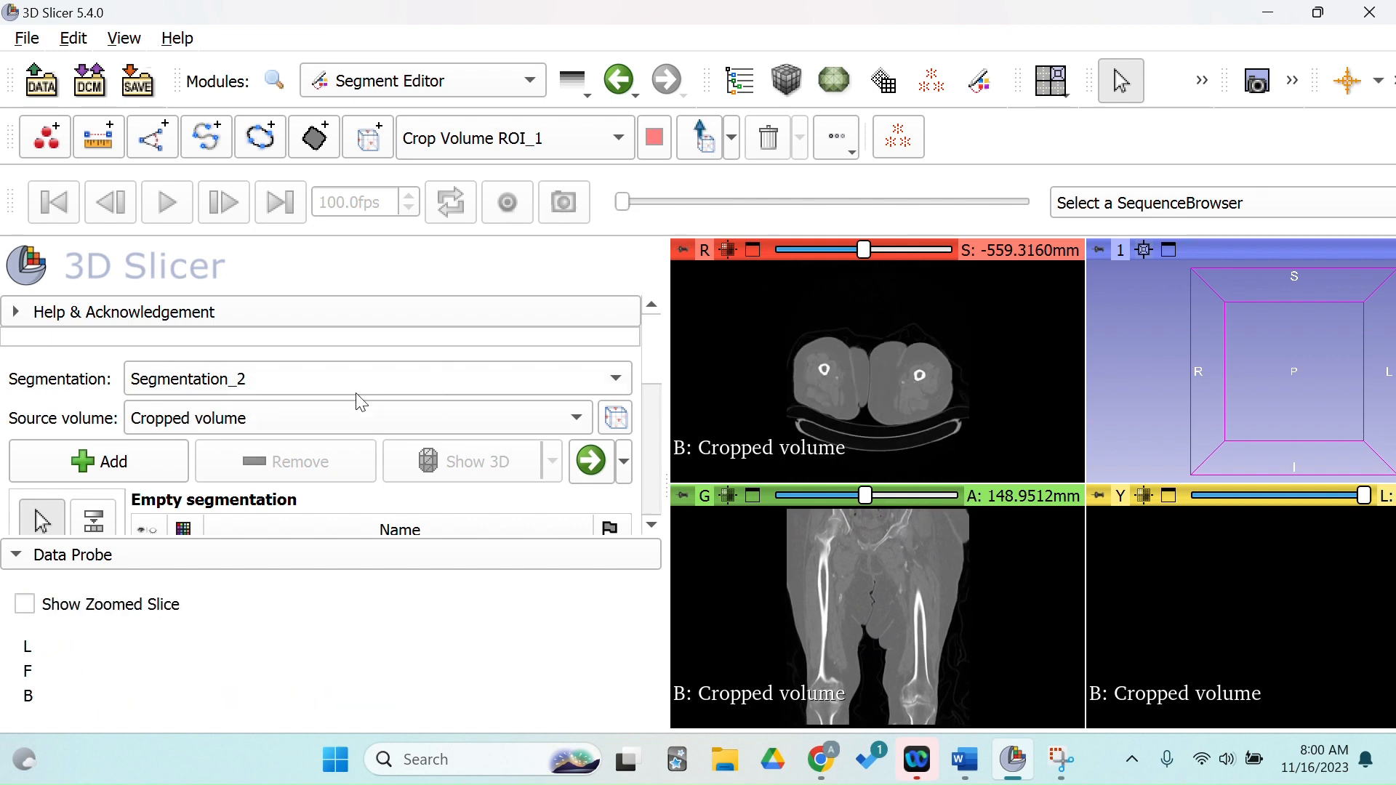
Add a segment to the segmentation and name it Bilateral femurs.
scroll(372, 356, "down", 1)
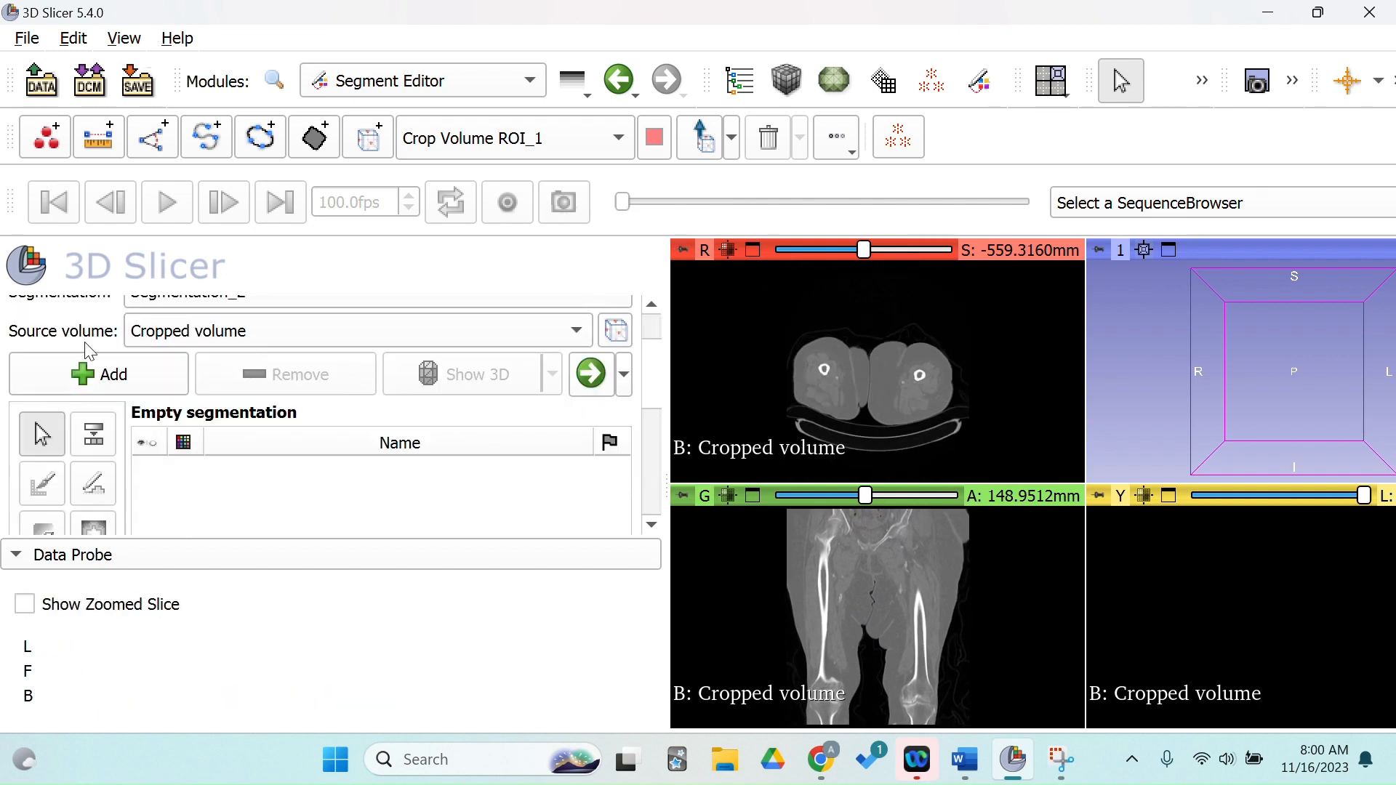
left_click(89, 385)
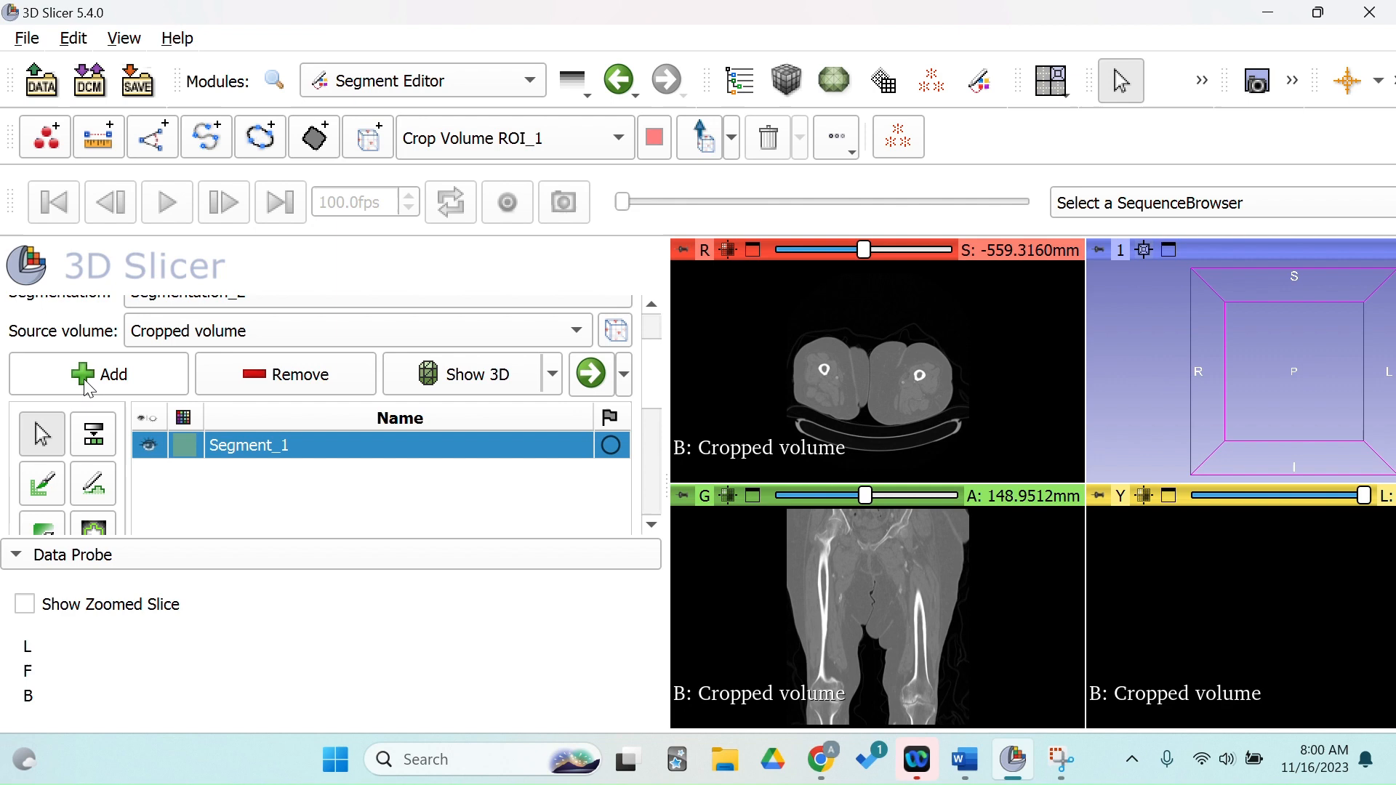
double_click(272, 450)
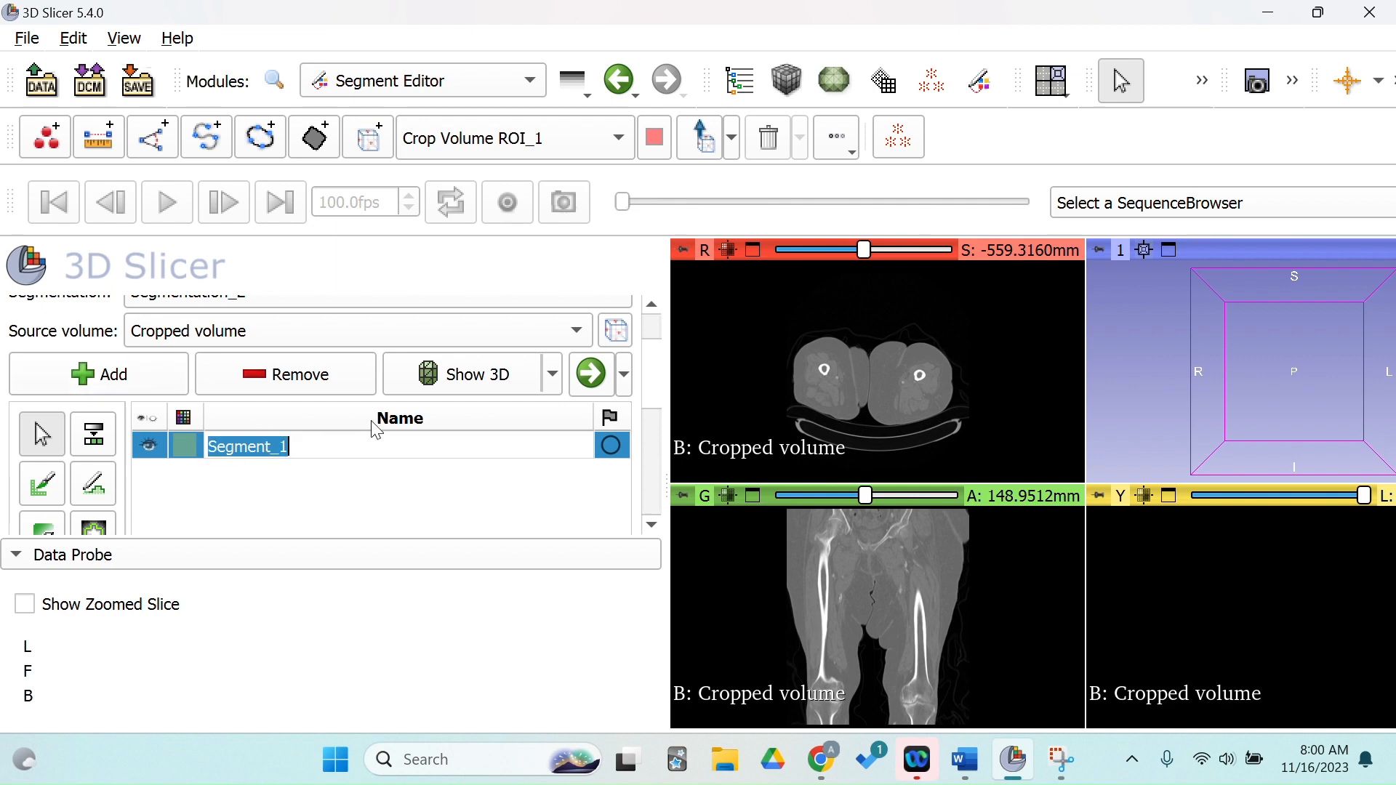
type("Bilateral femurs")
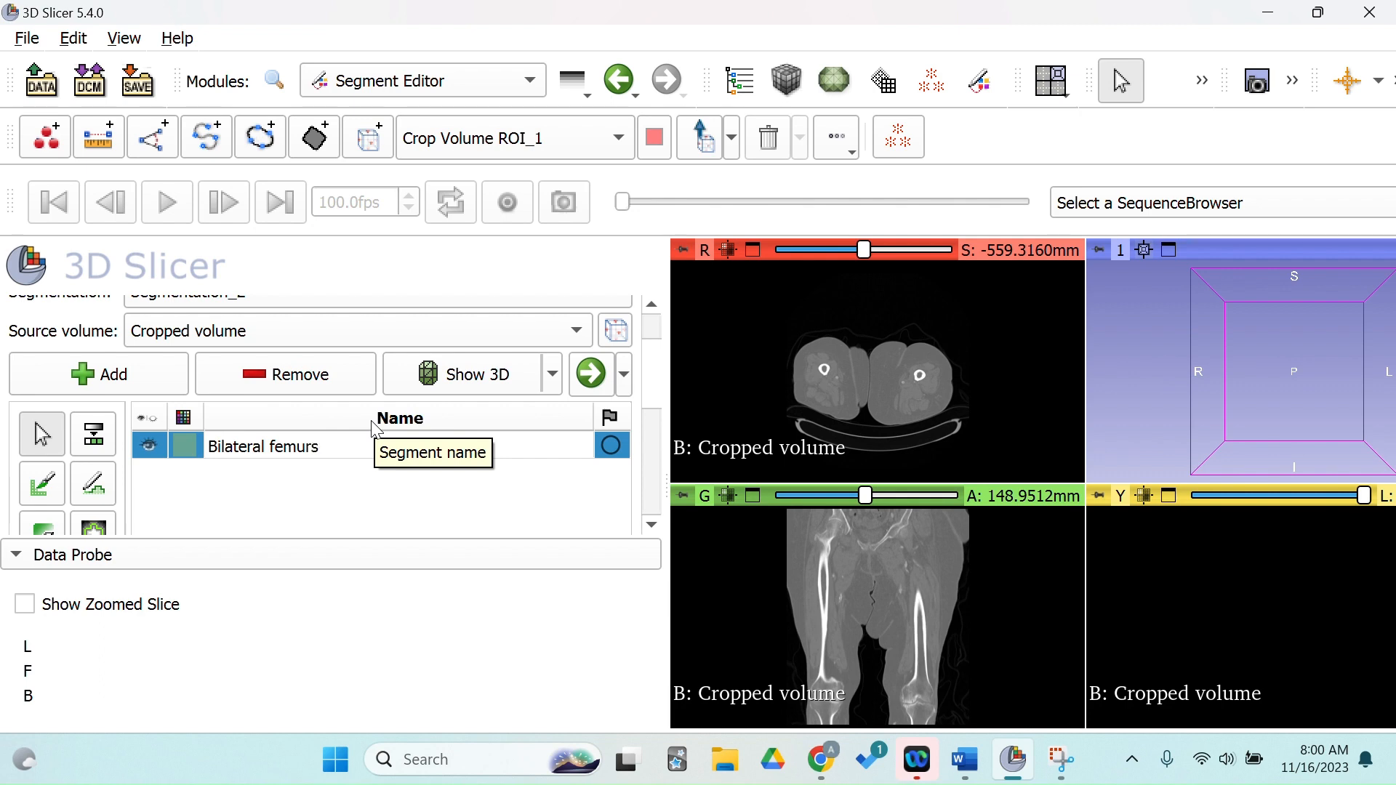
key("Return")
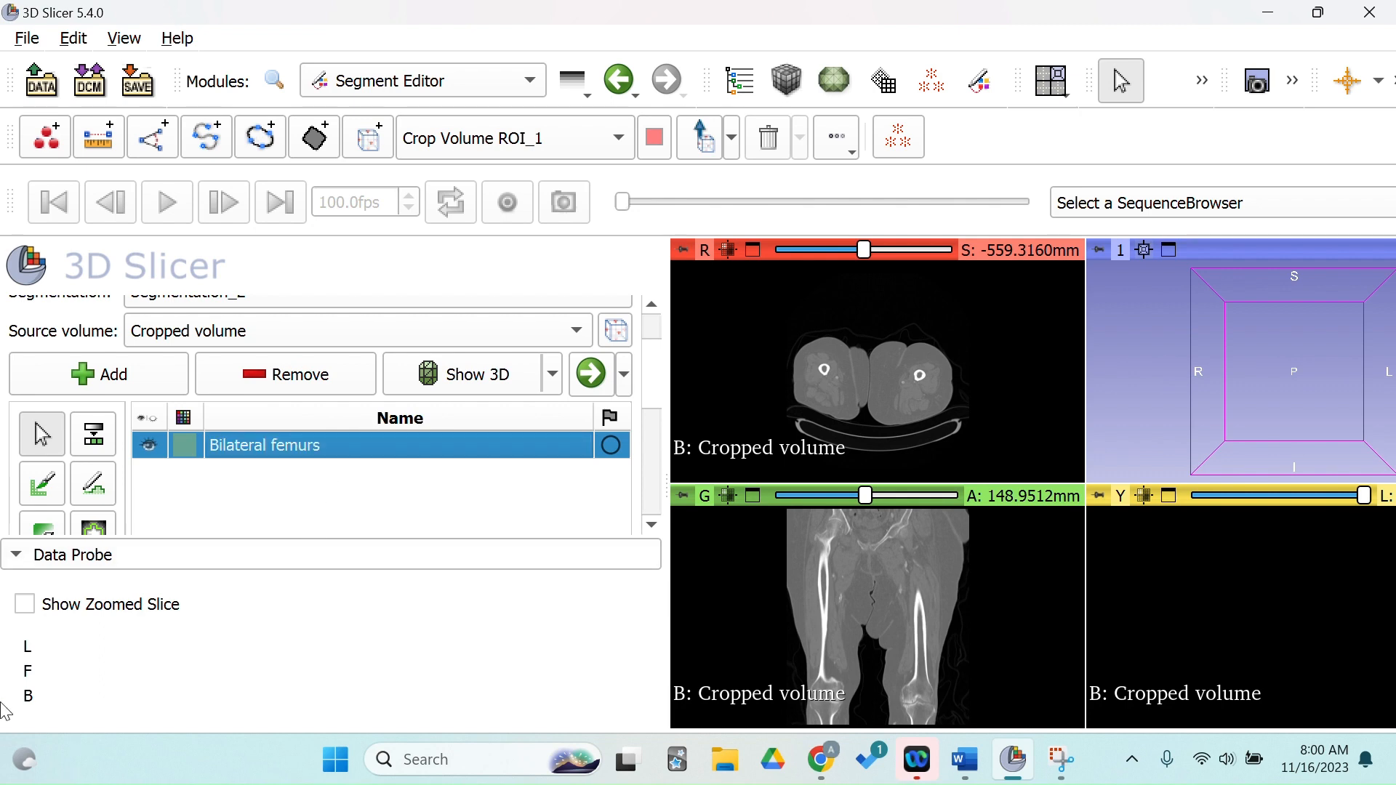
Activate the Threshold effect for the Bilateral femurs segment and enlarge the coronal view, bringing up the threshold range settings.
scroll(35, 496, "down", 2)
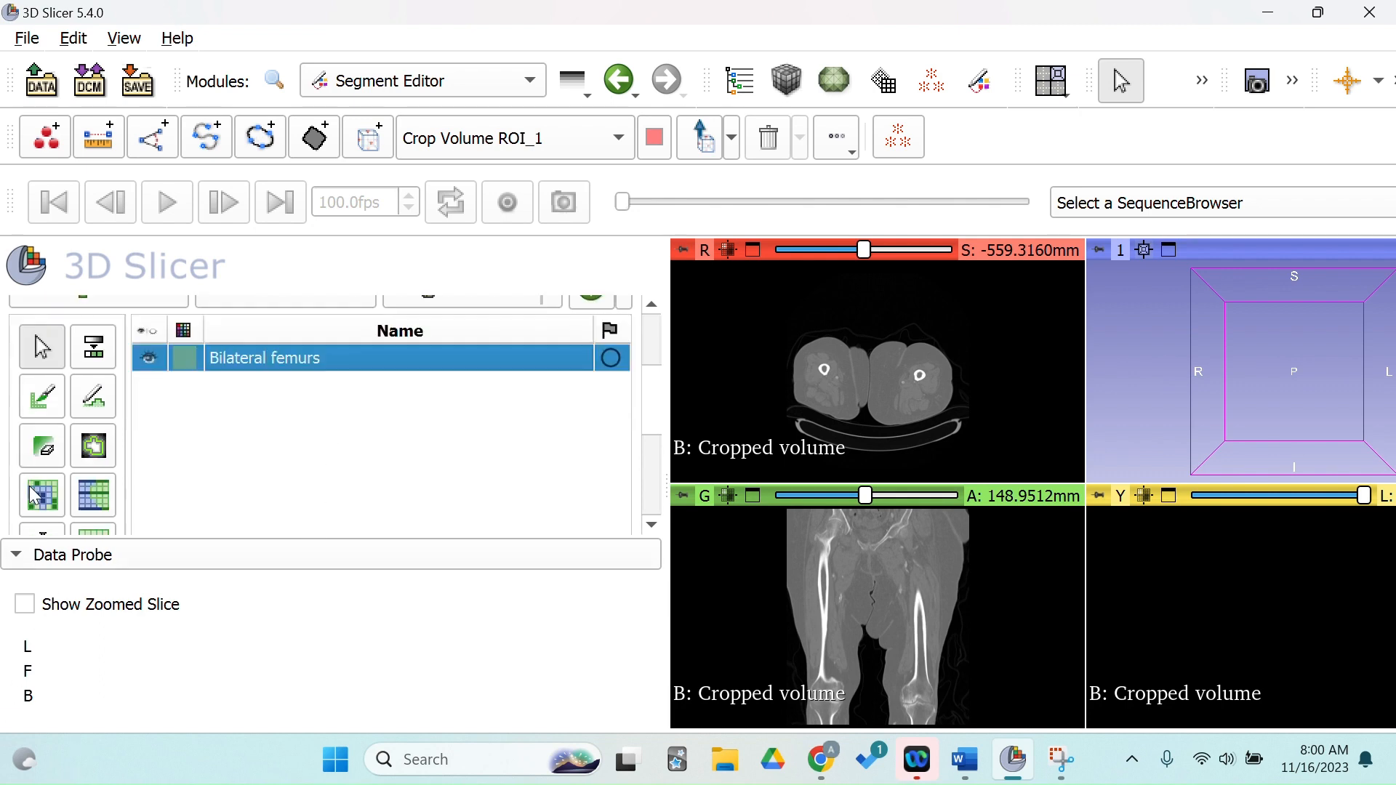
left_click(95, 349)
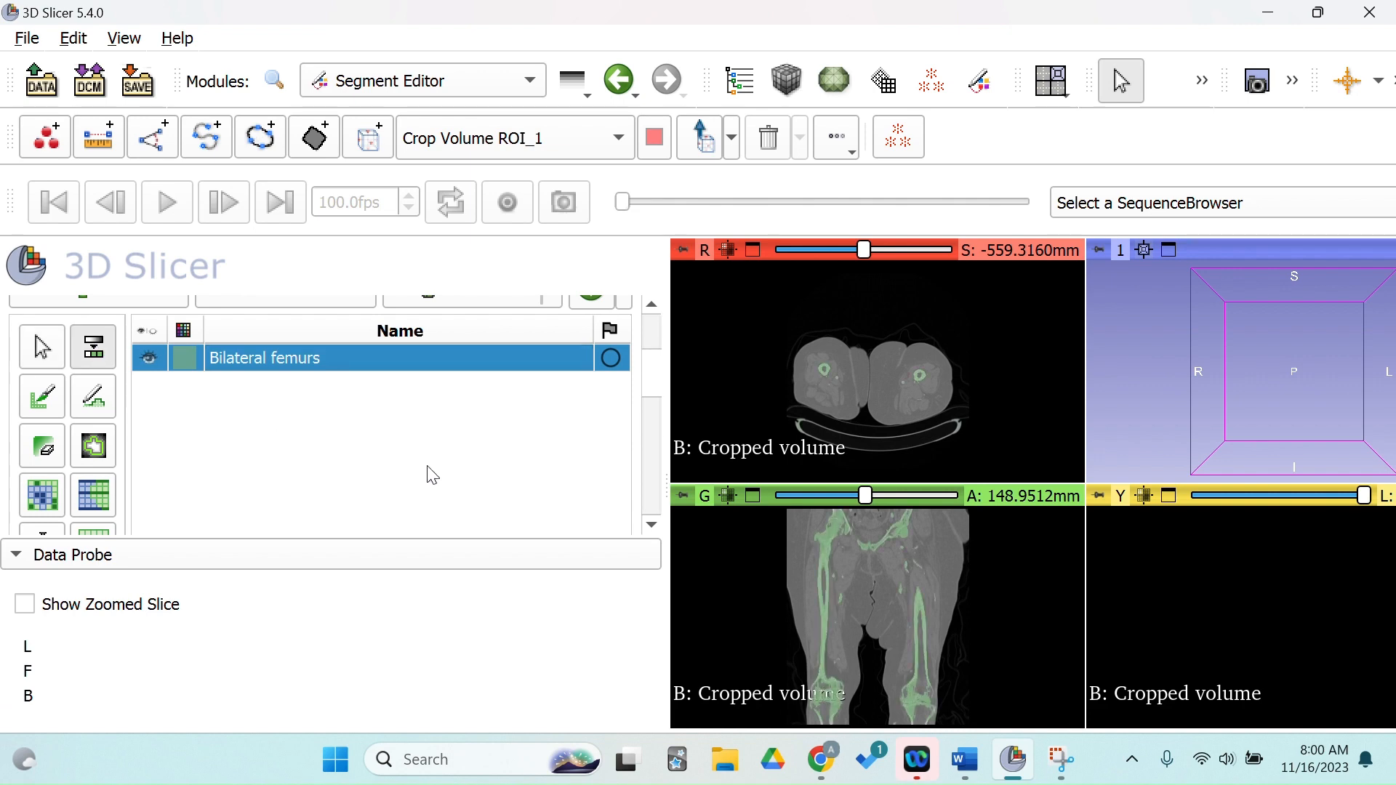
scroll(433, 476, "down", 2)
left_click(753, 496)
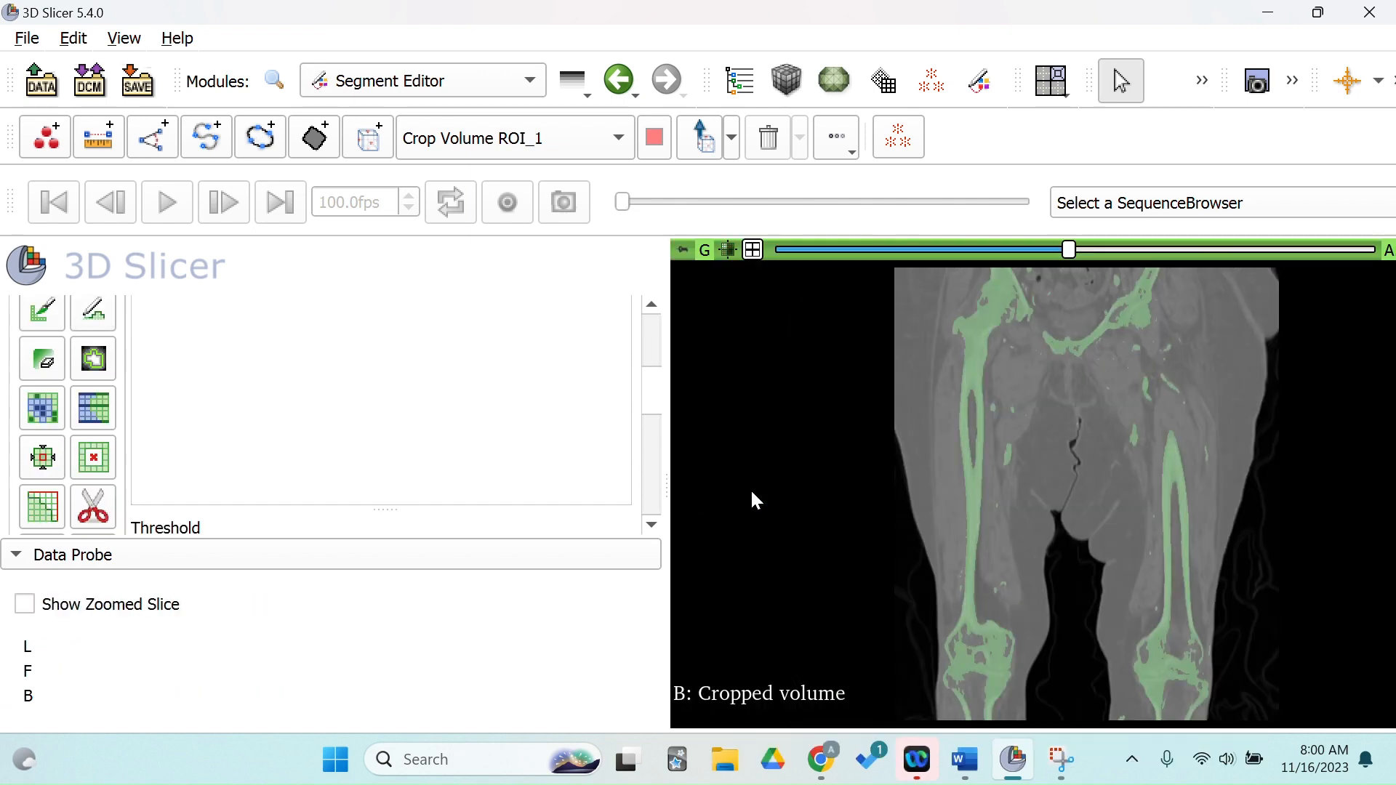
scroll(283, 385, "down", 5)
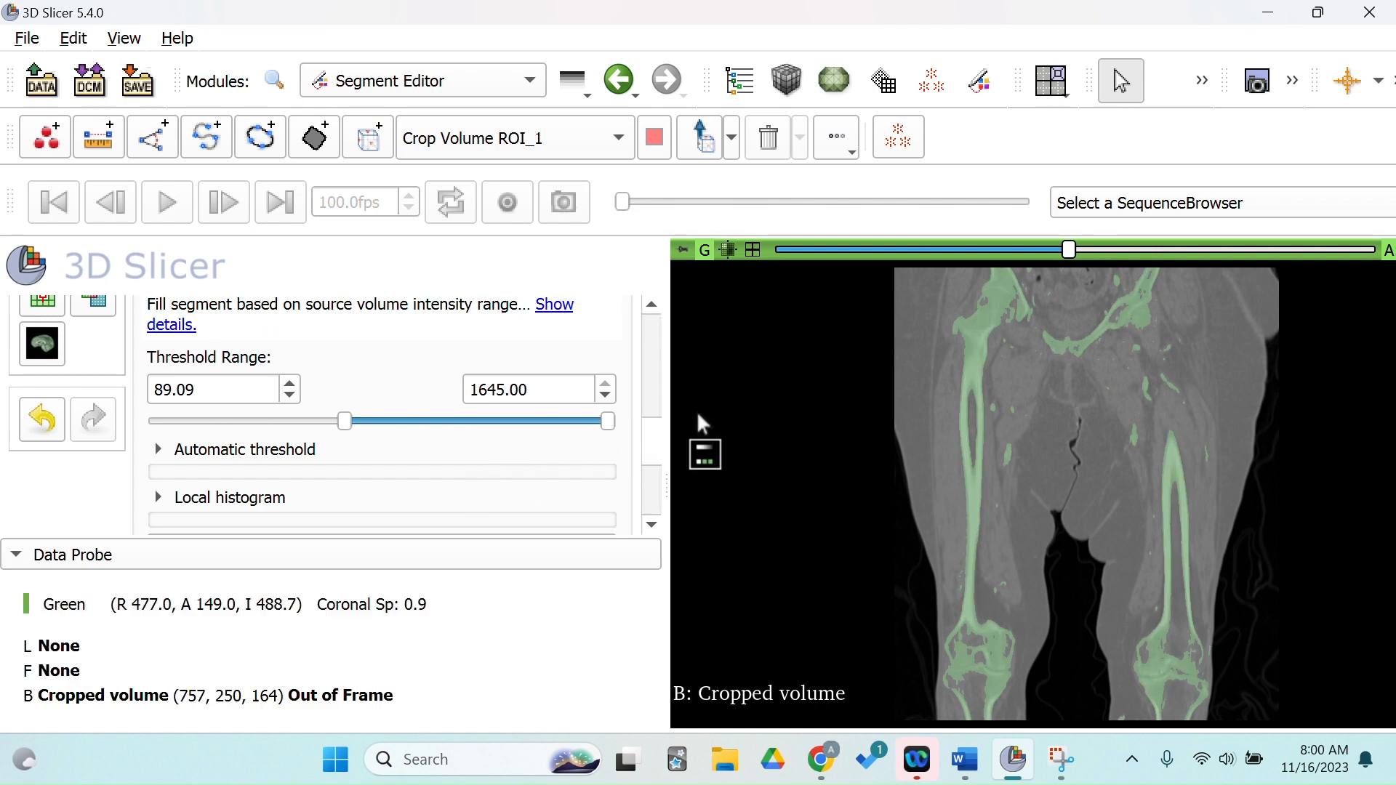
left_click_drag(917, 332, 994, 342)
right_click_drag(1036, 387, 952, 561)
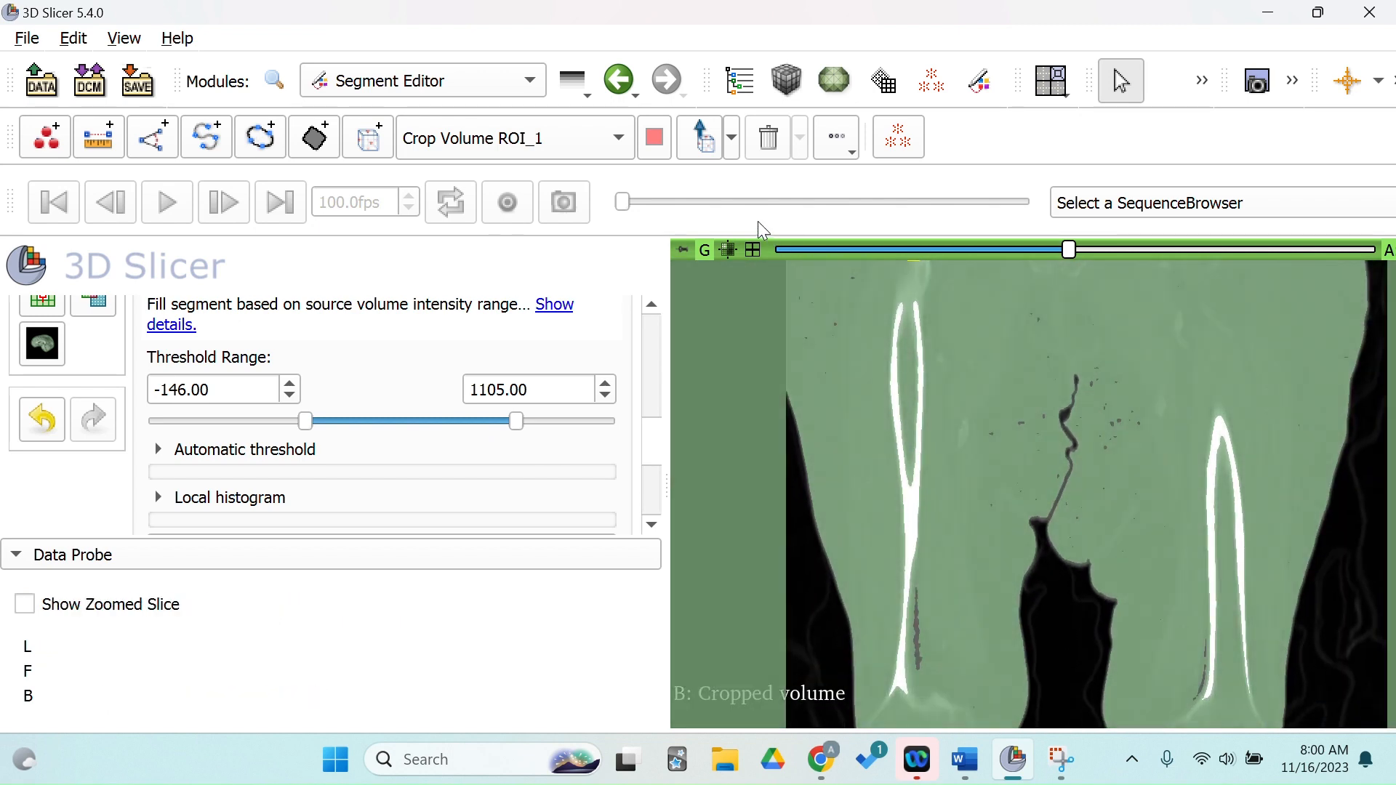
middle_click_drag(1164, 581, 1186, 723)
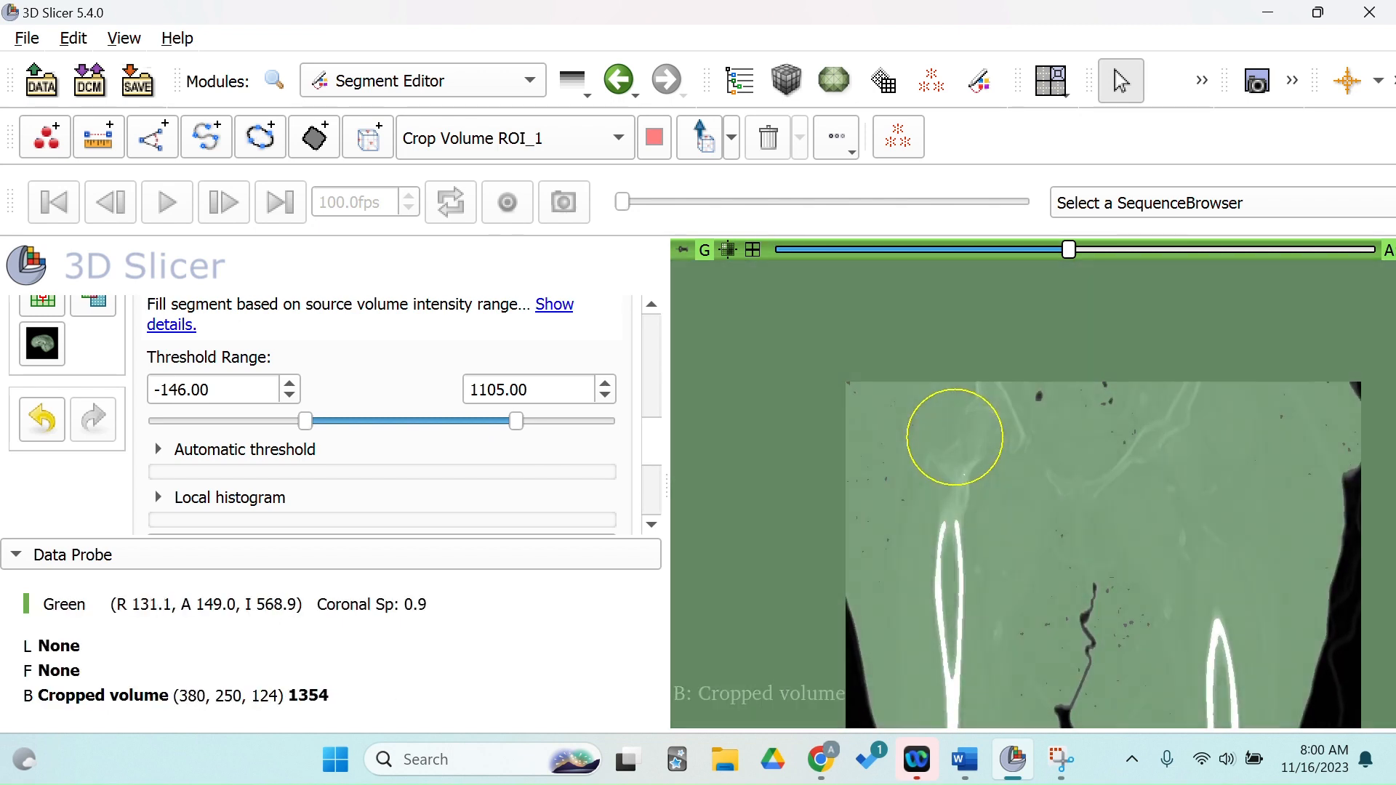
right_click_drag(1177, 291, 1176, 420)
right_click_drag(914, 628, 908, 643)
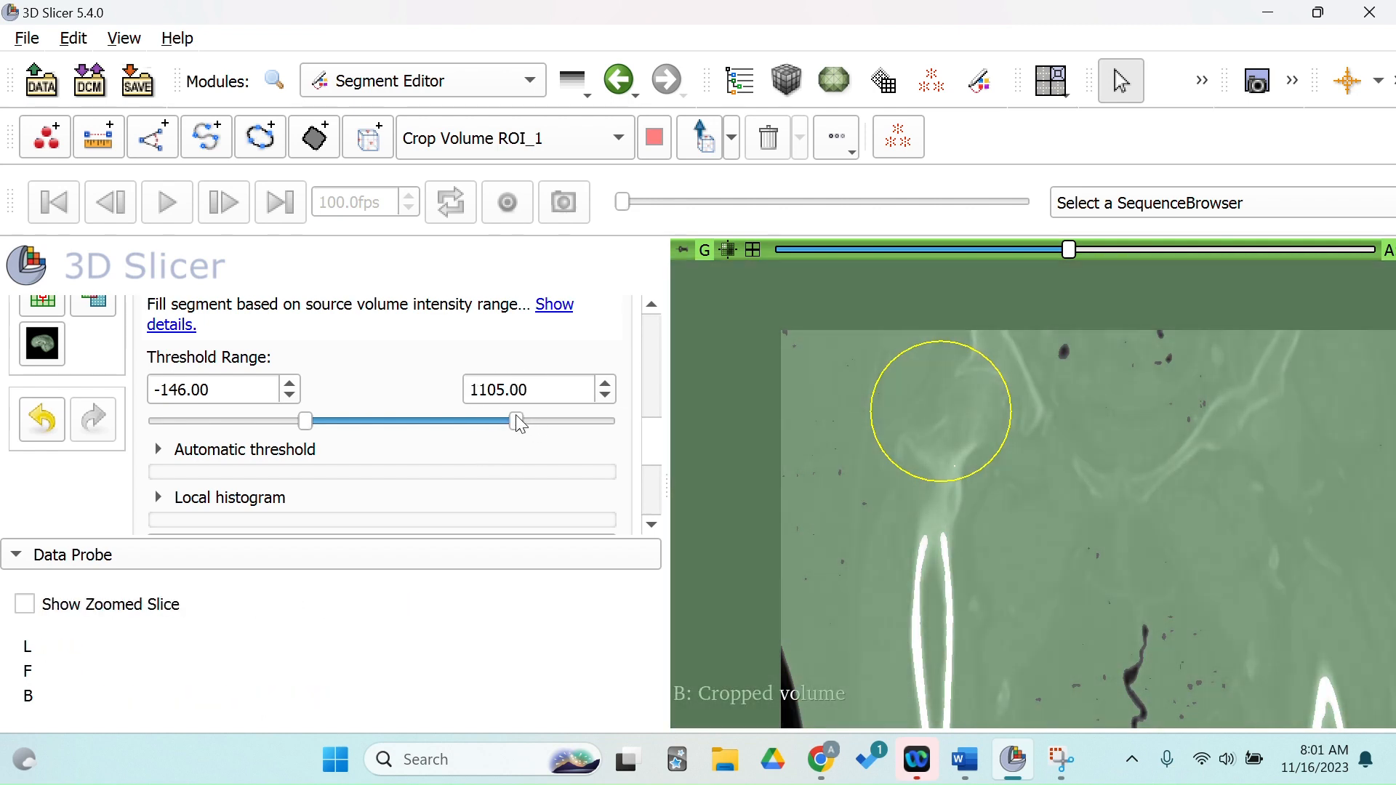
Set the Bilateral femurs threshold range to 88.87 through 1644.18.
left_click_drag(516, 419, 639, 427)
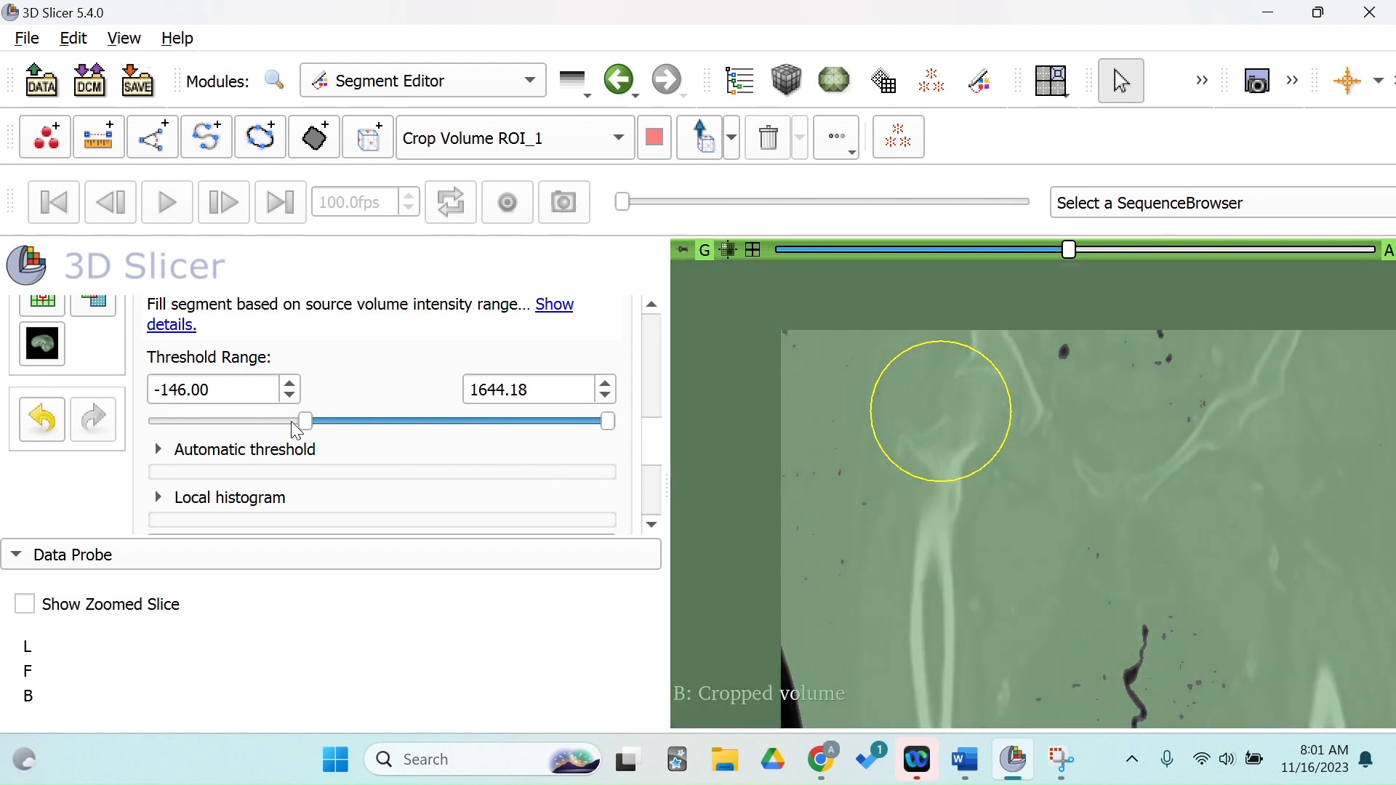
left_click_drag(304, 422, 355, 430)
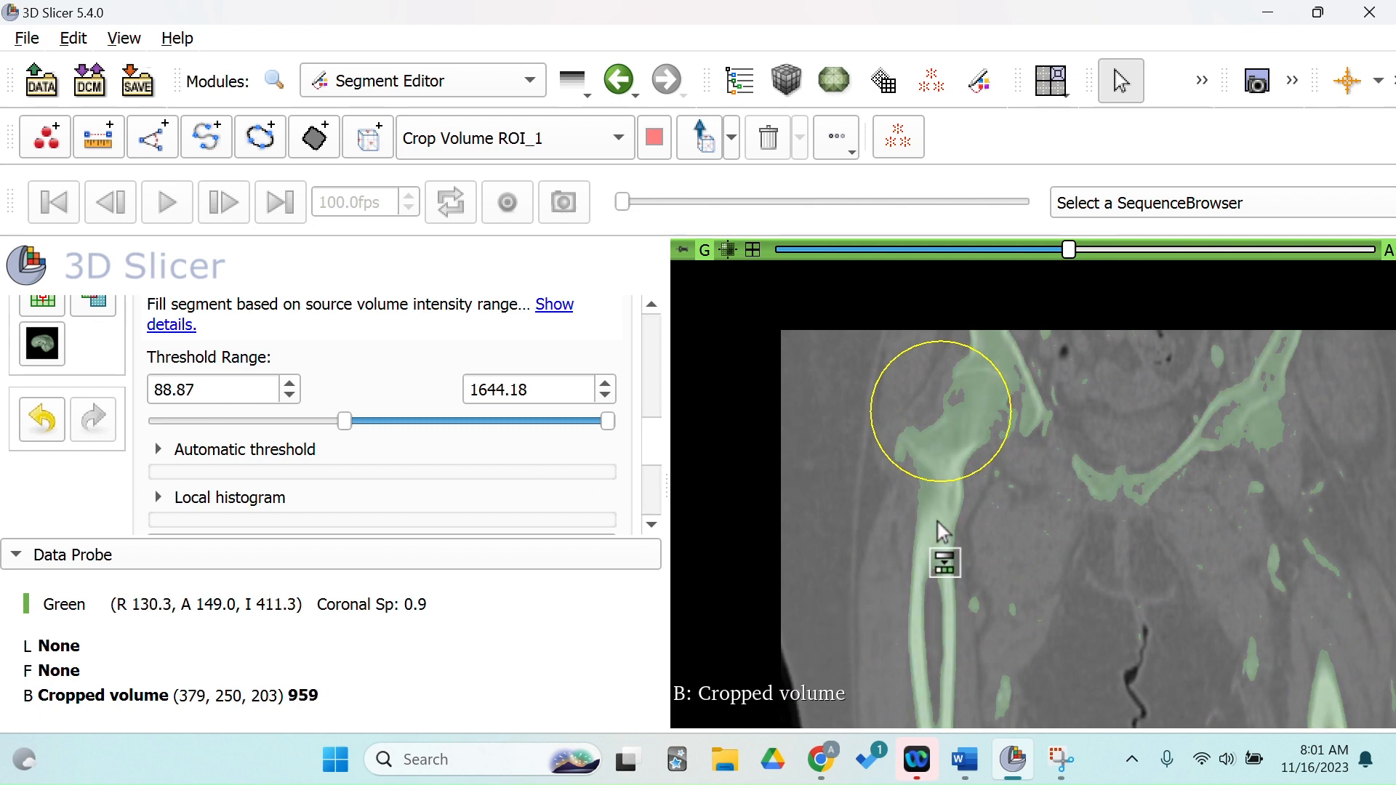
Browse the coronal slices through the hips and upper thighs to check how the threshold preview covers the femurs and pelvis.
scroll(938, 522, "down", 4)
scroll(915, 556, "down", 5)
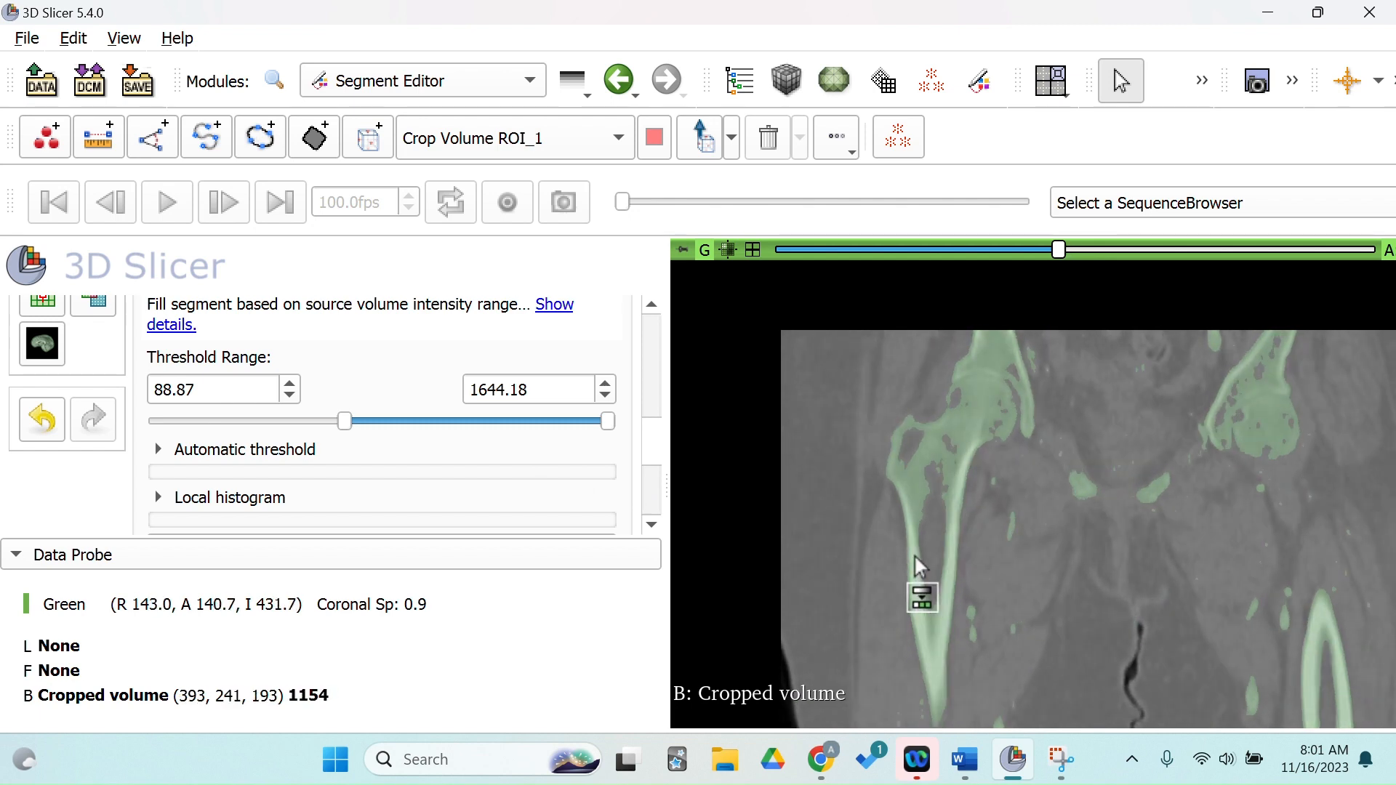
scroll(915, 556, "up", 6)
scroll(915, 557, "down", 11)
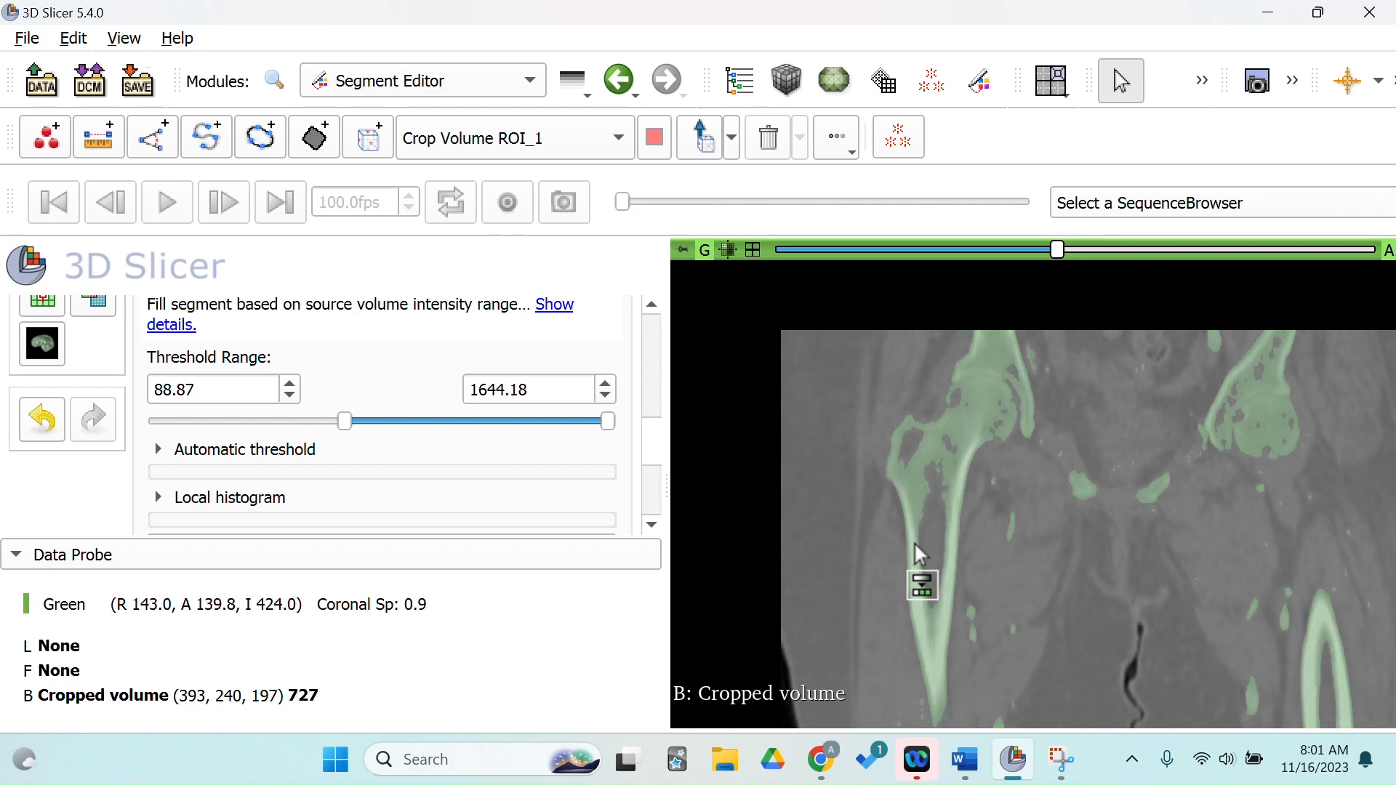
scroll(914, 544, "up", 1)
scroll(914, 543, "down", 5)
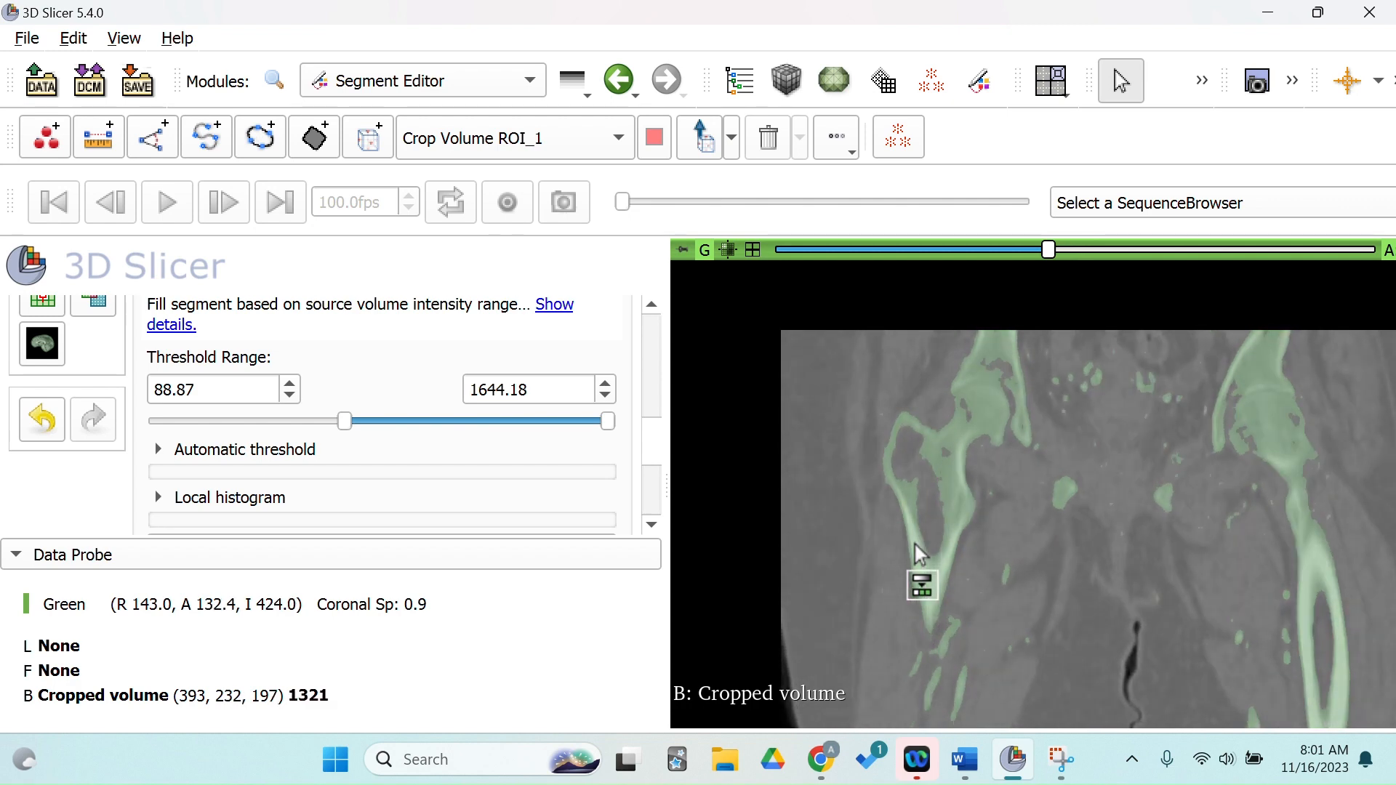
scroll(1088, 503, "up", 3)
scroll(1088, 504, "up", 13)
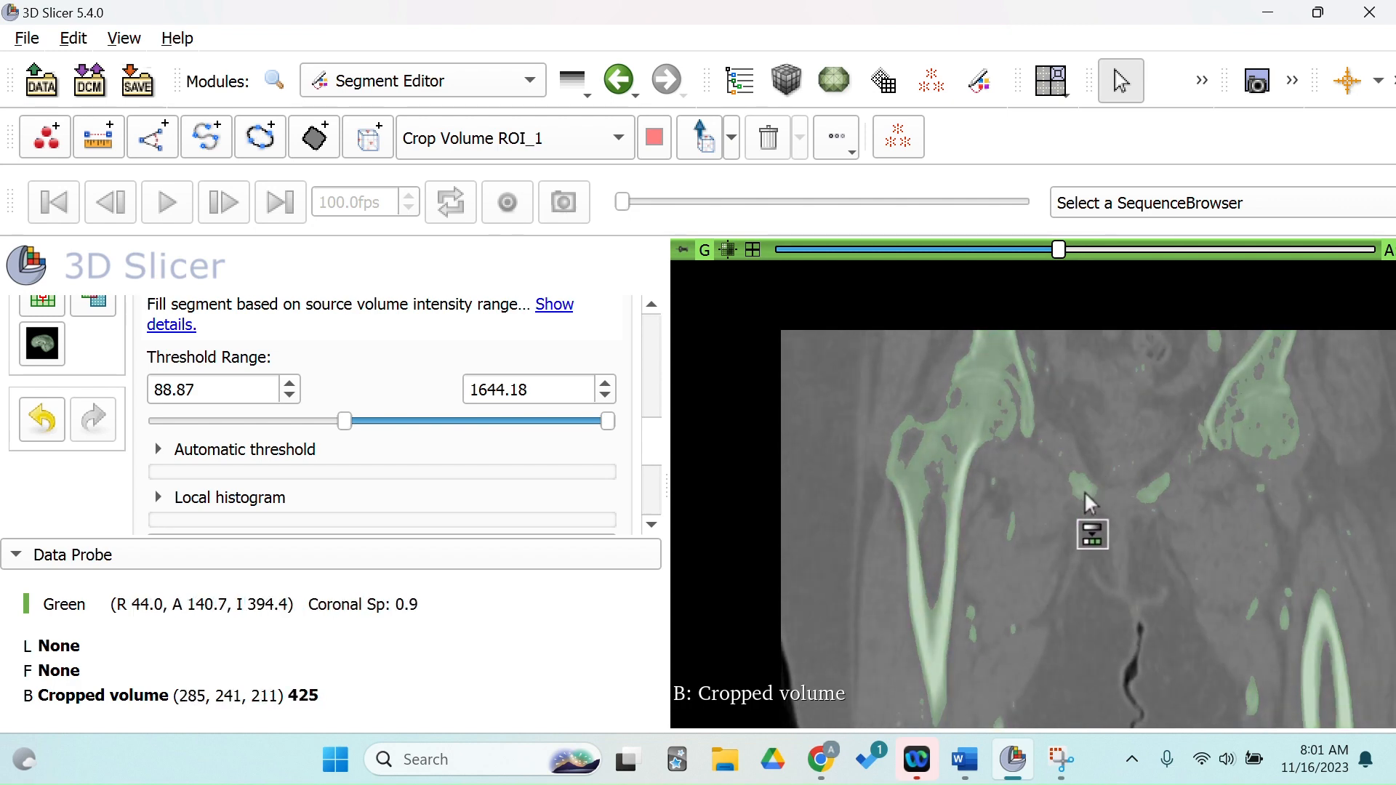
scroll(1075, 496, "up", 8)
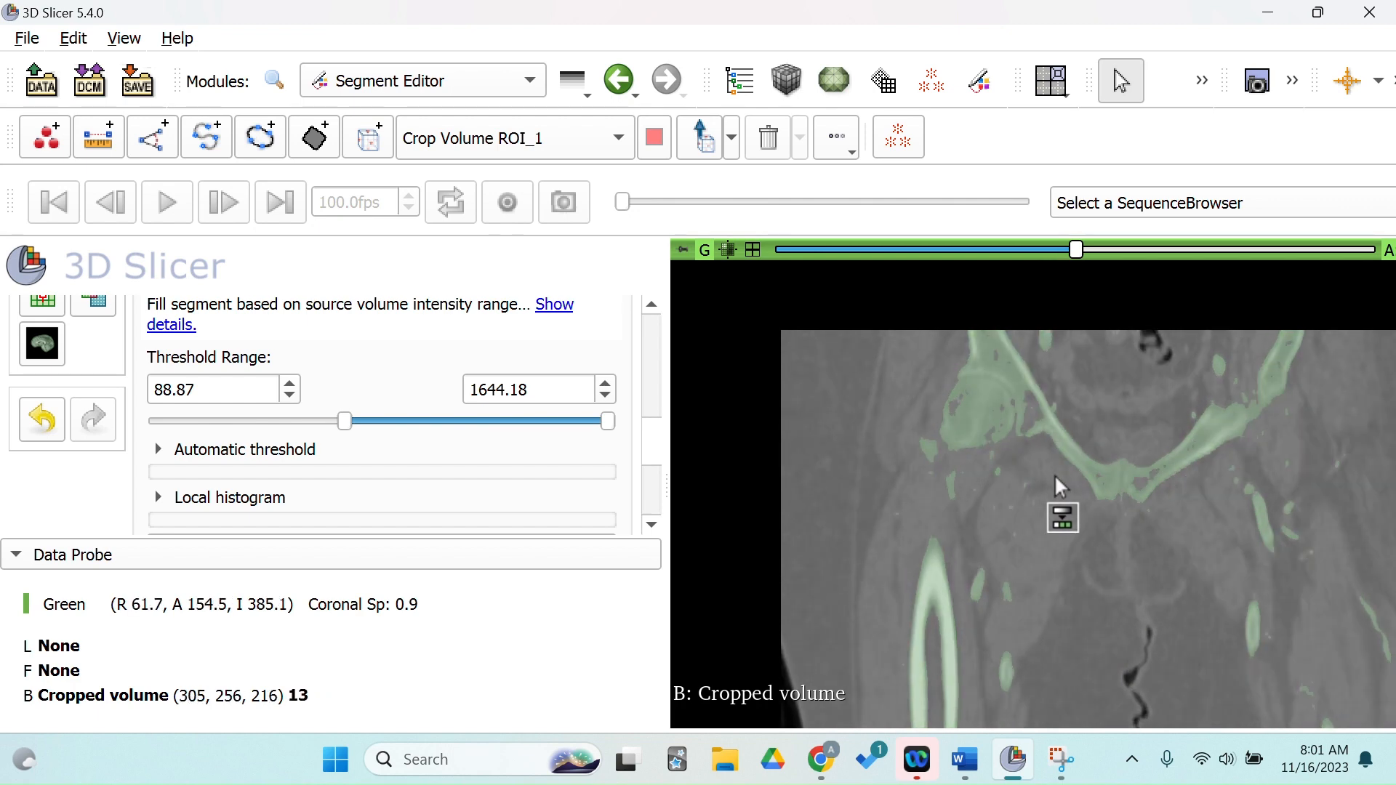
scroll(1055, 474, "down", 7)
scroll(1054, 474, "down", 13)
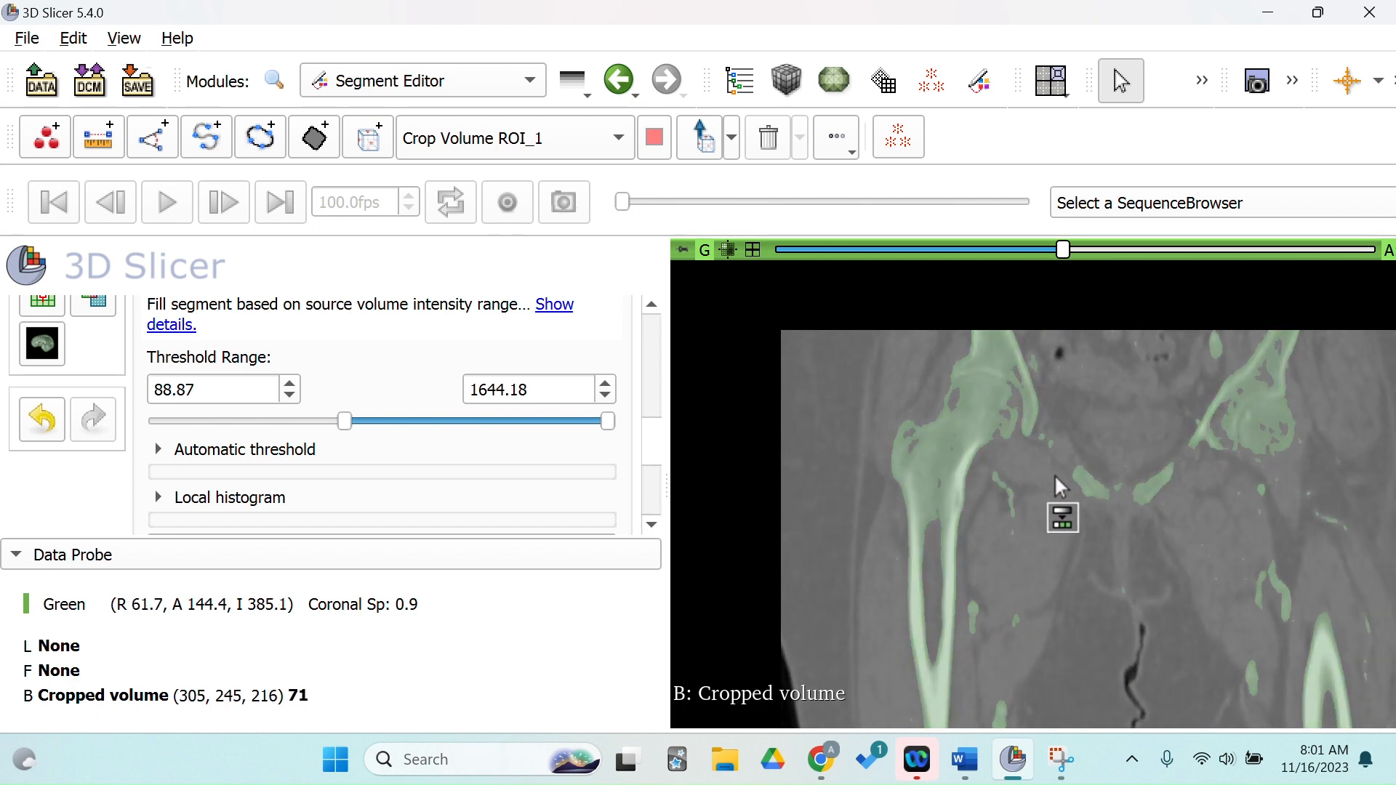
scroll(1054, 474, "down", 4)
scroll(1054, 474, "up", 12)
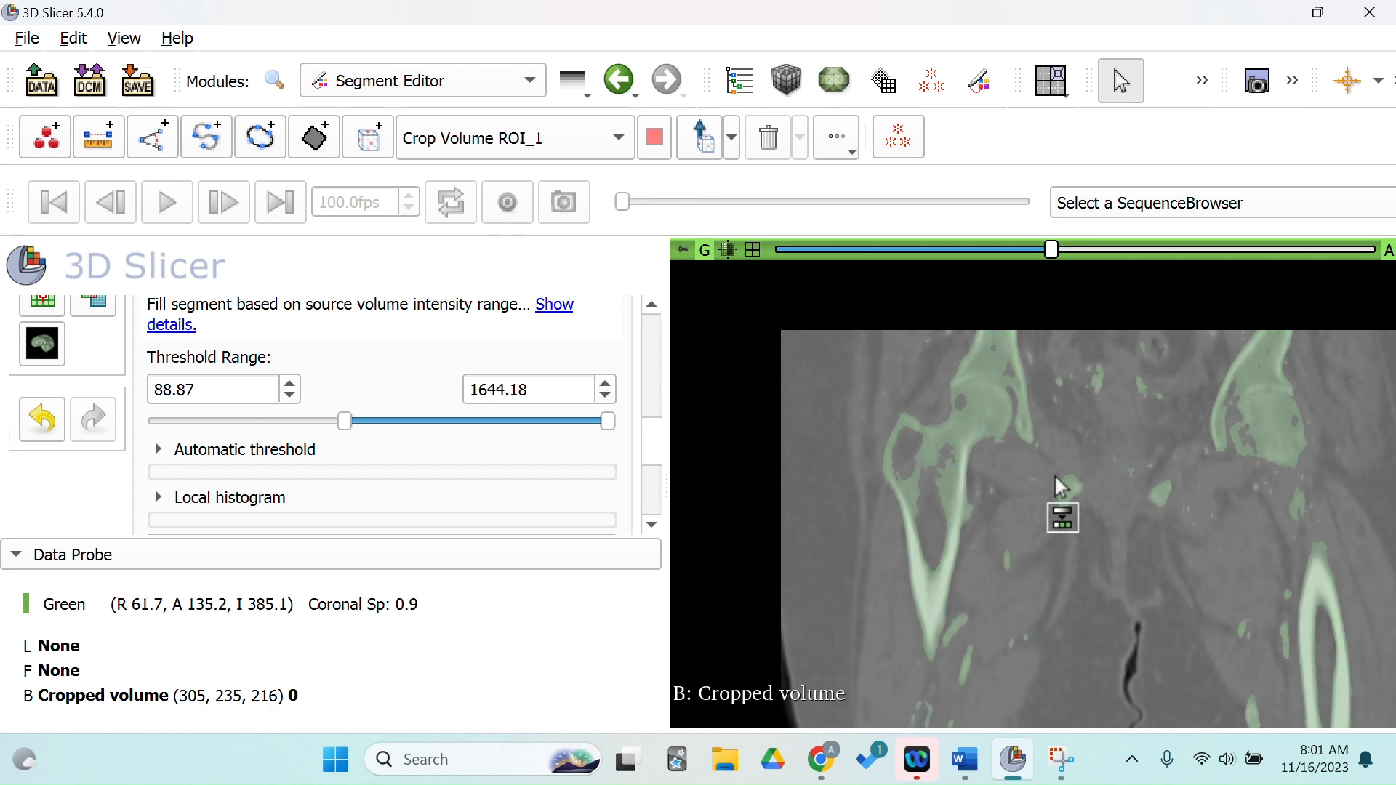
scroll(1058, 486, "up", 5)
scroll(1058, 486, "down", 6)
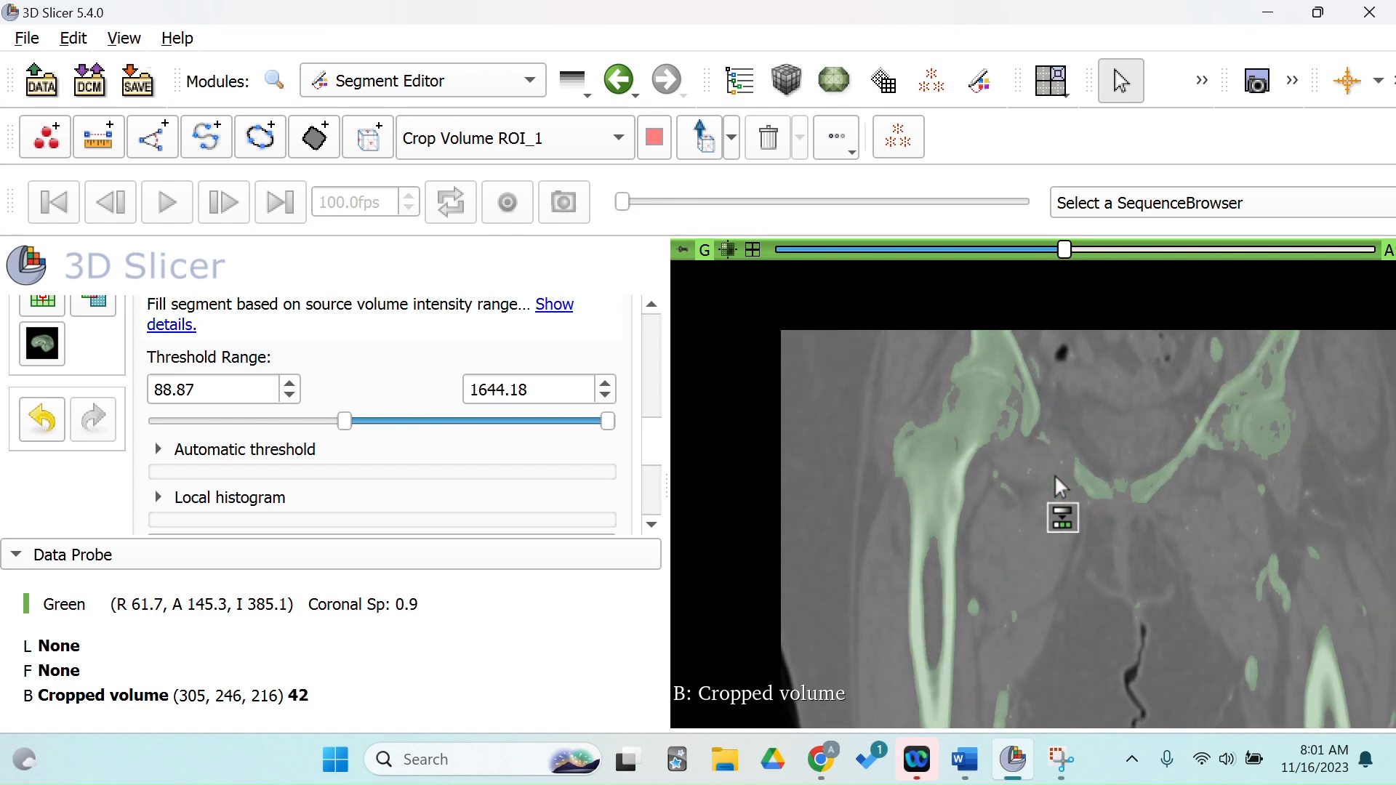
Restore the multi-view layout and check the threshold preview on the axial slices from the thighs up to the pelvis.
left_click(754, 251)
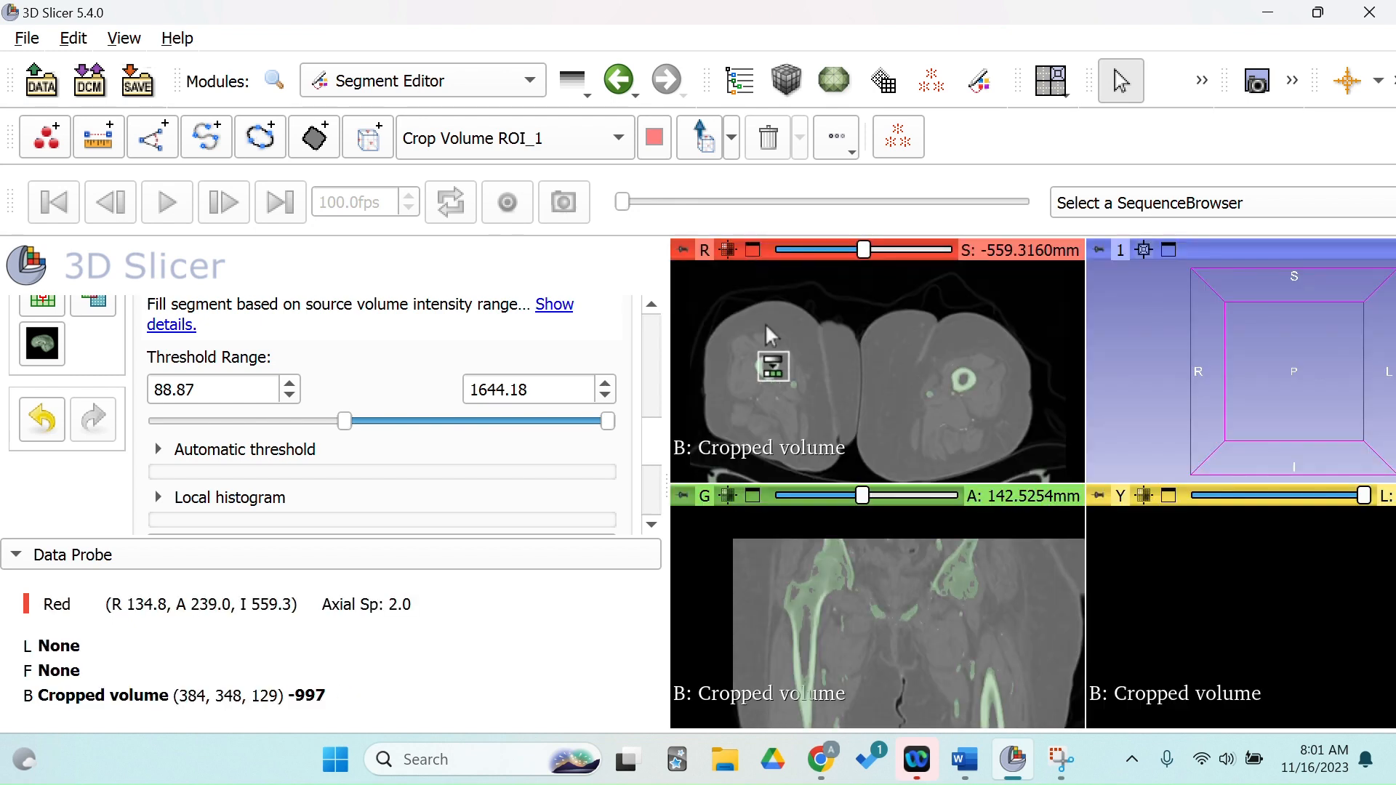
scroll(763, 396, "up", 18)
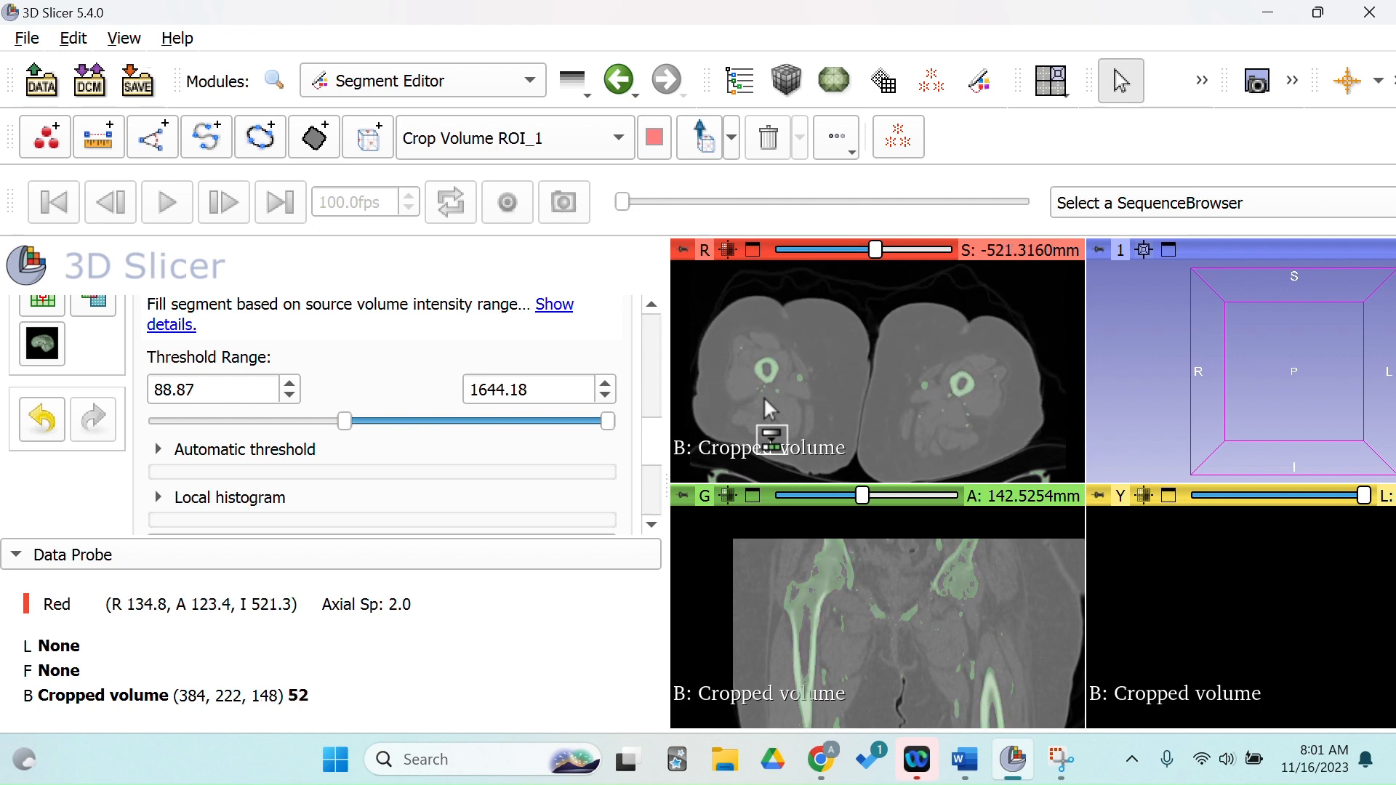
left_click_drag(880, 250, 973, 265)
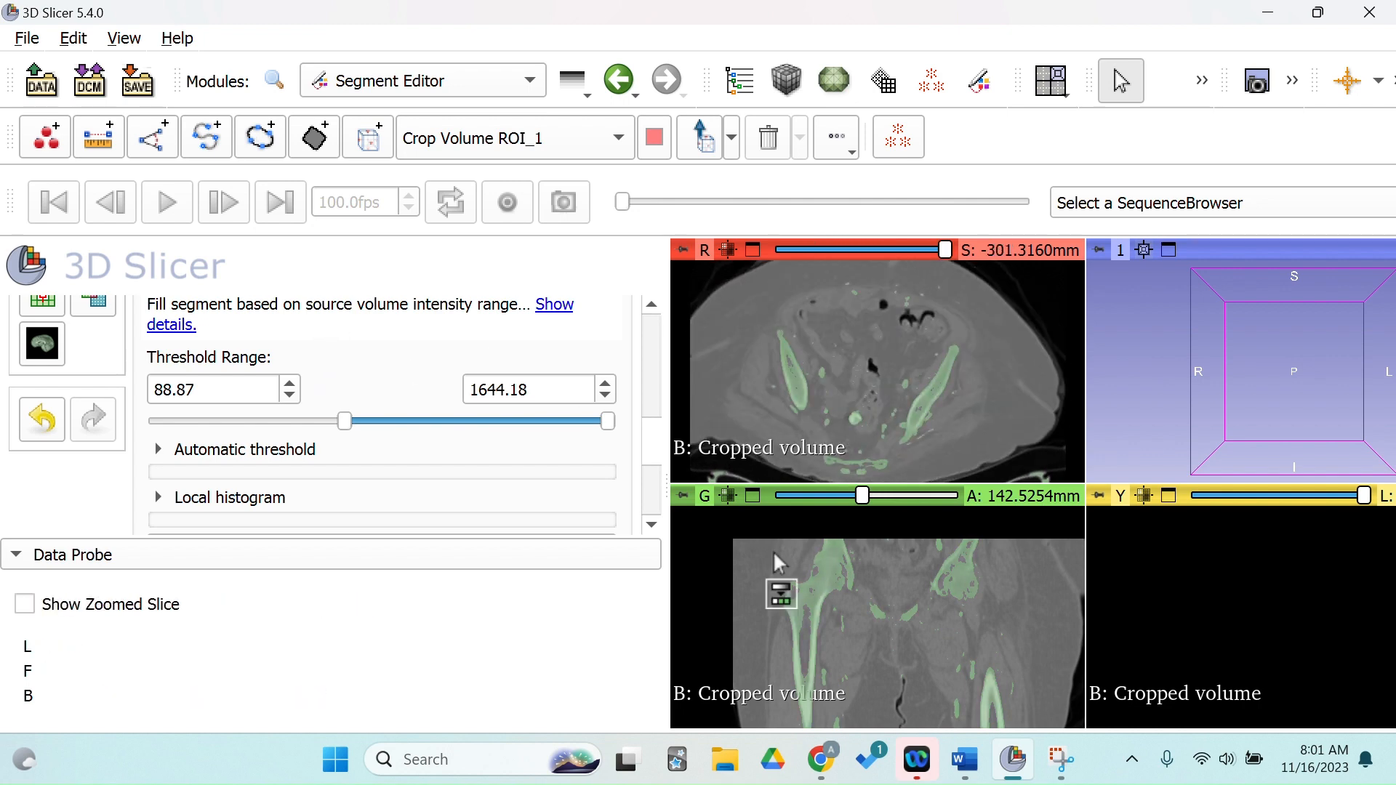
scroll(468, 397, "down", 1)
scroll(380, 392, "up", 1)
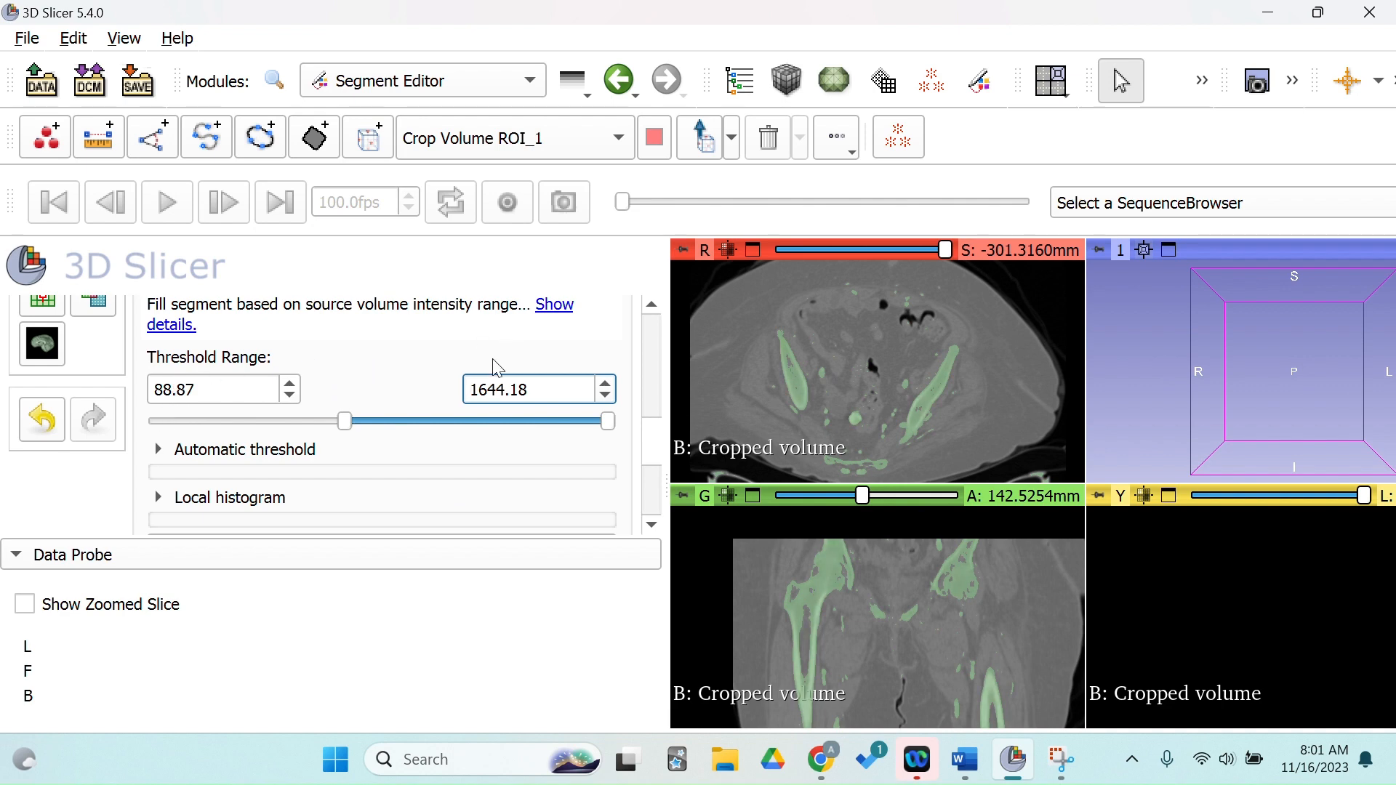
Apply the threshold to fill the Bilateral femurs segment and show the segment in 3D.
scroll(425, 380, "down", 2)
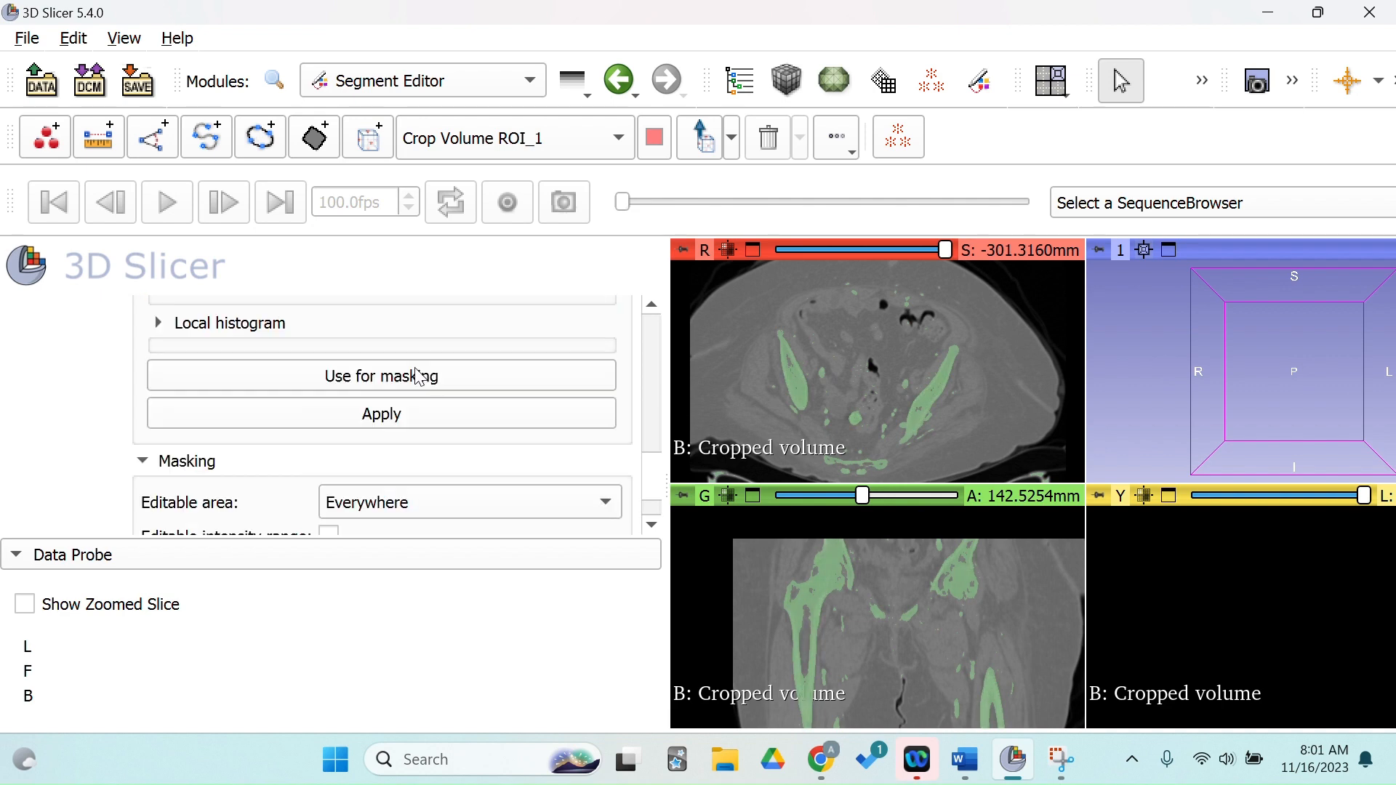
left_click(433, 418)
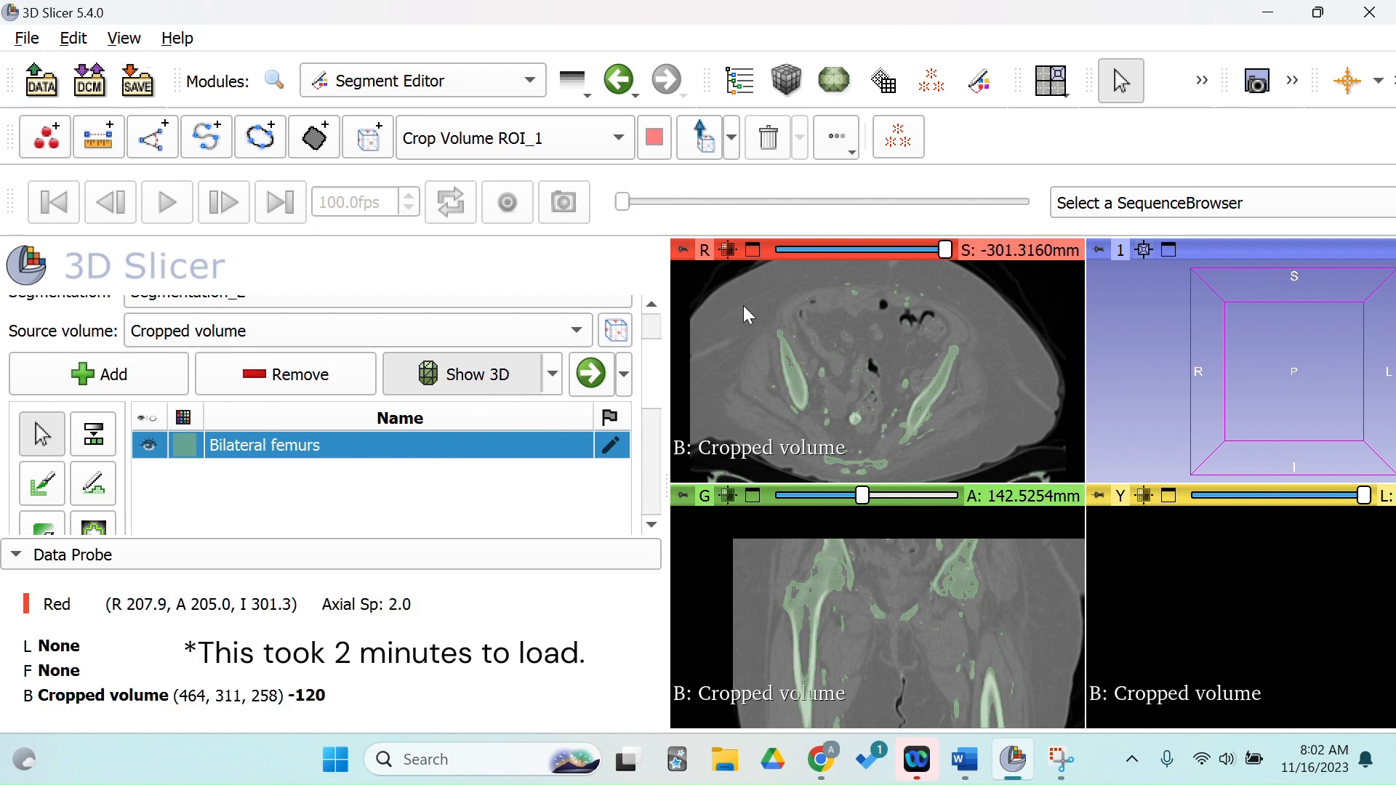
scroll(1212, 601, "down", 18)
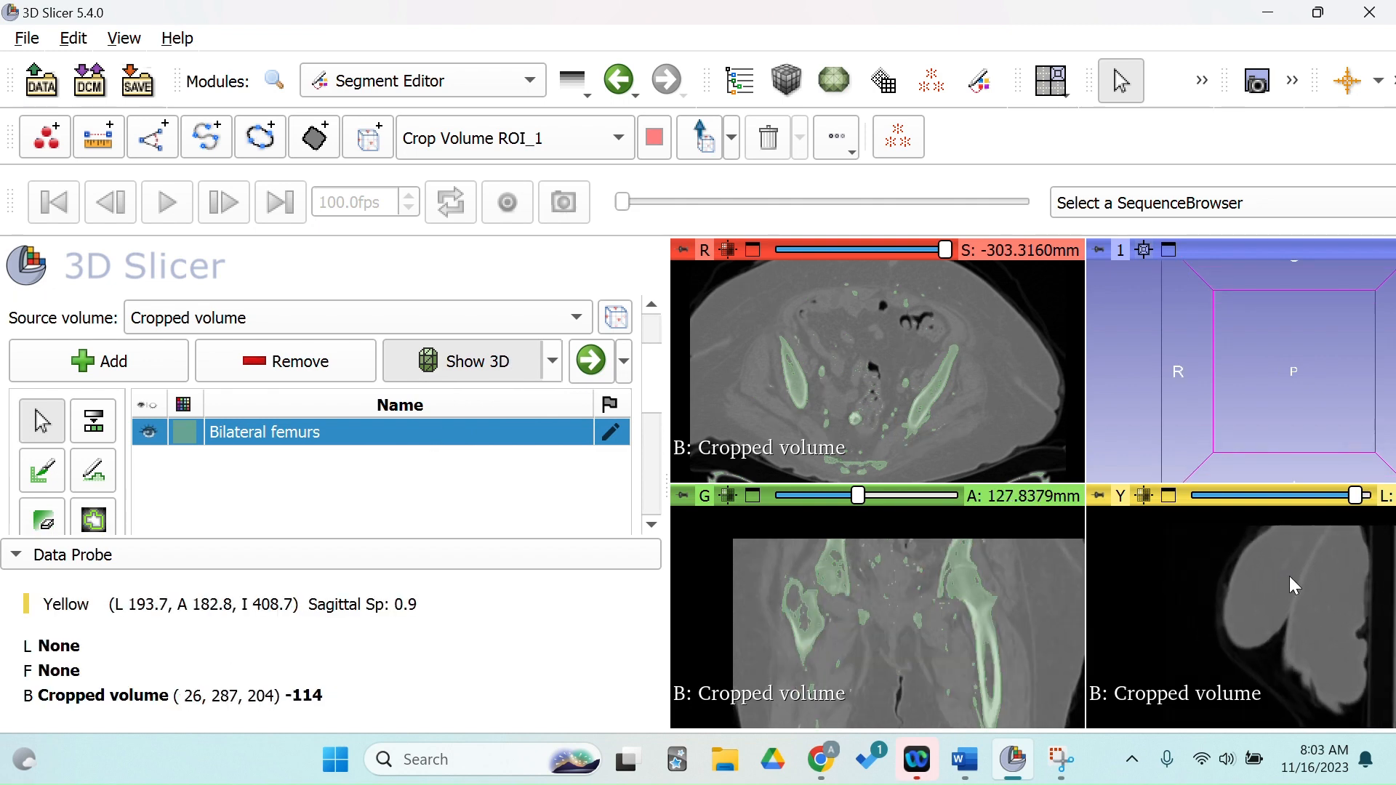
scroll(1294, 585, "down", 6)
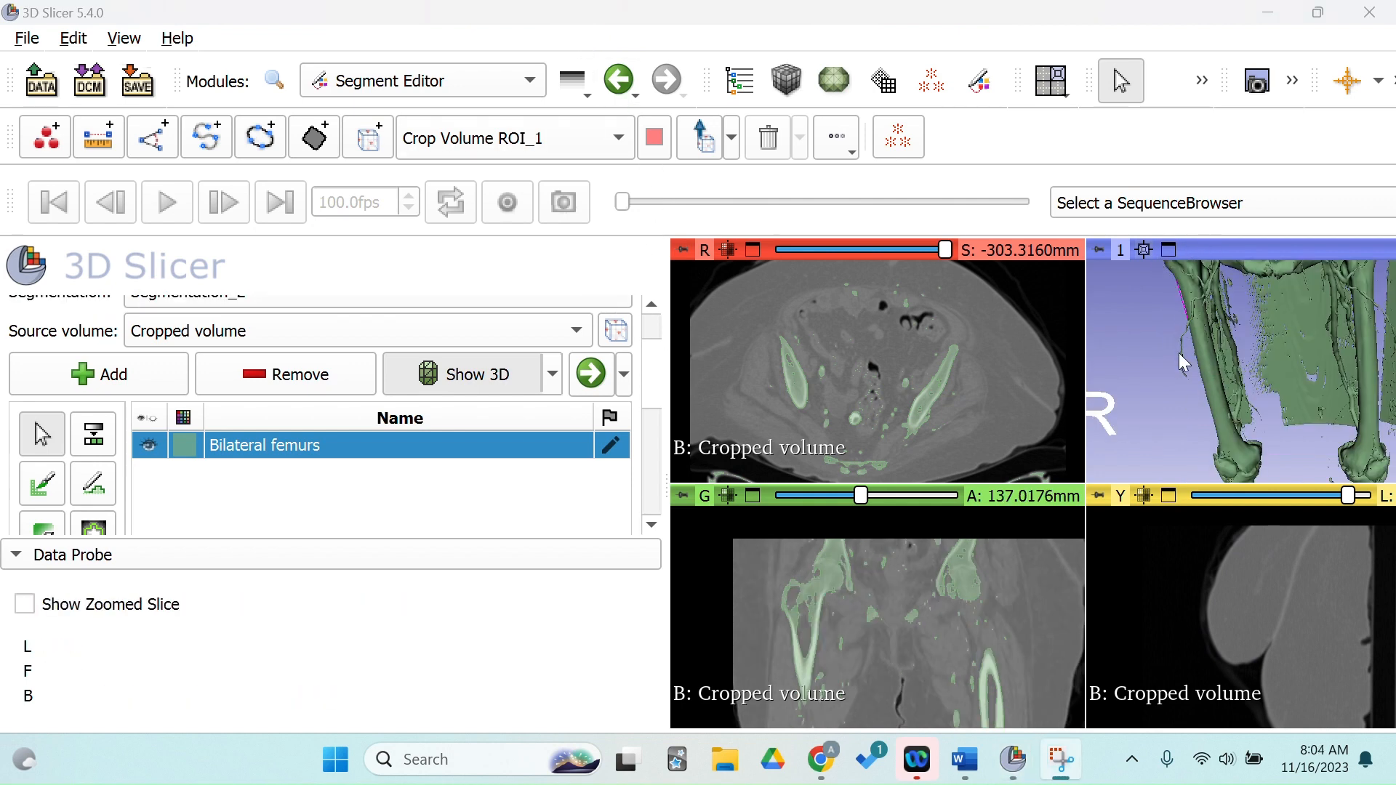
Enlarge the 3D view and examine the whole segmented model from the anterior side and at an oblique angle.
left_click(1169, 250)
left_click_drag(939, 557, 697, 329)
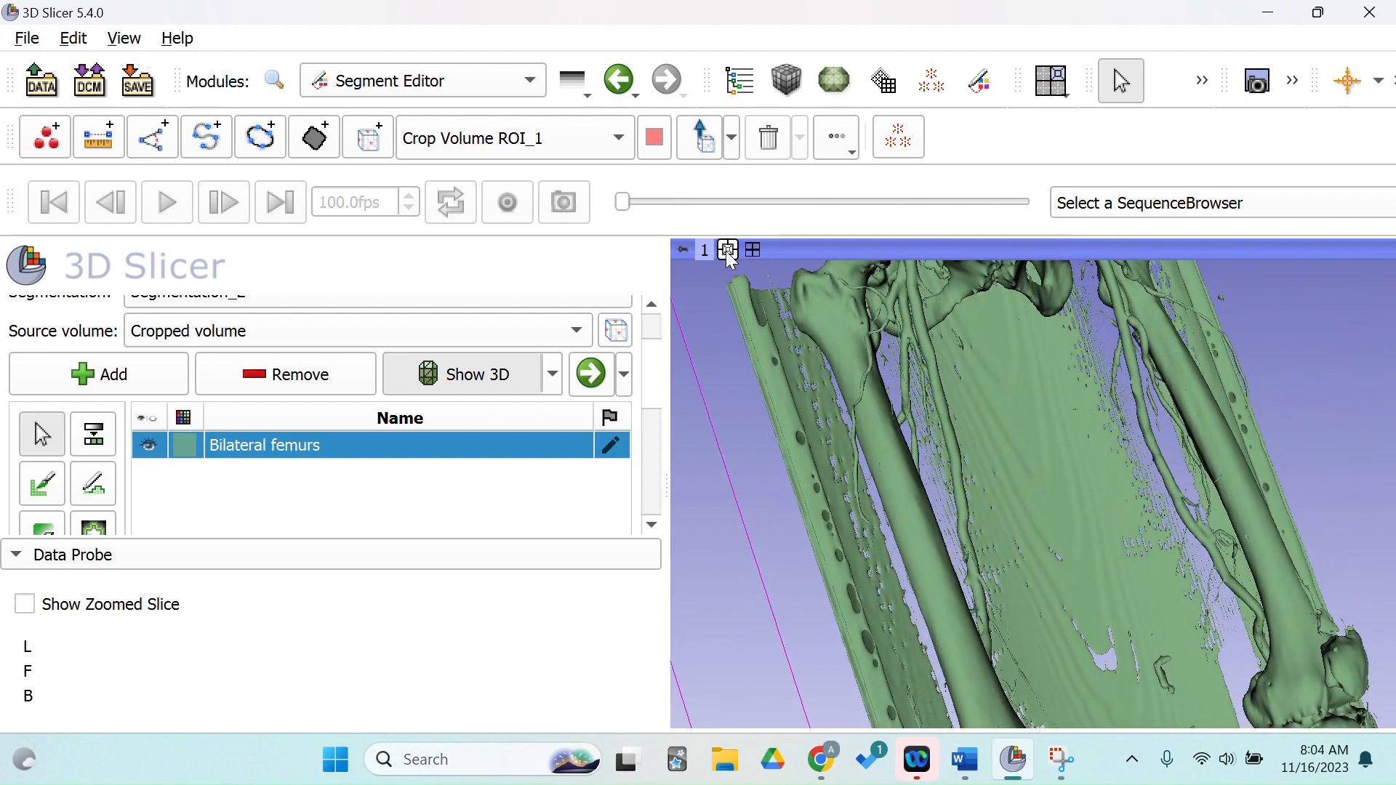
left_click(683, 250)
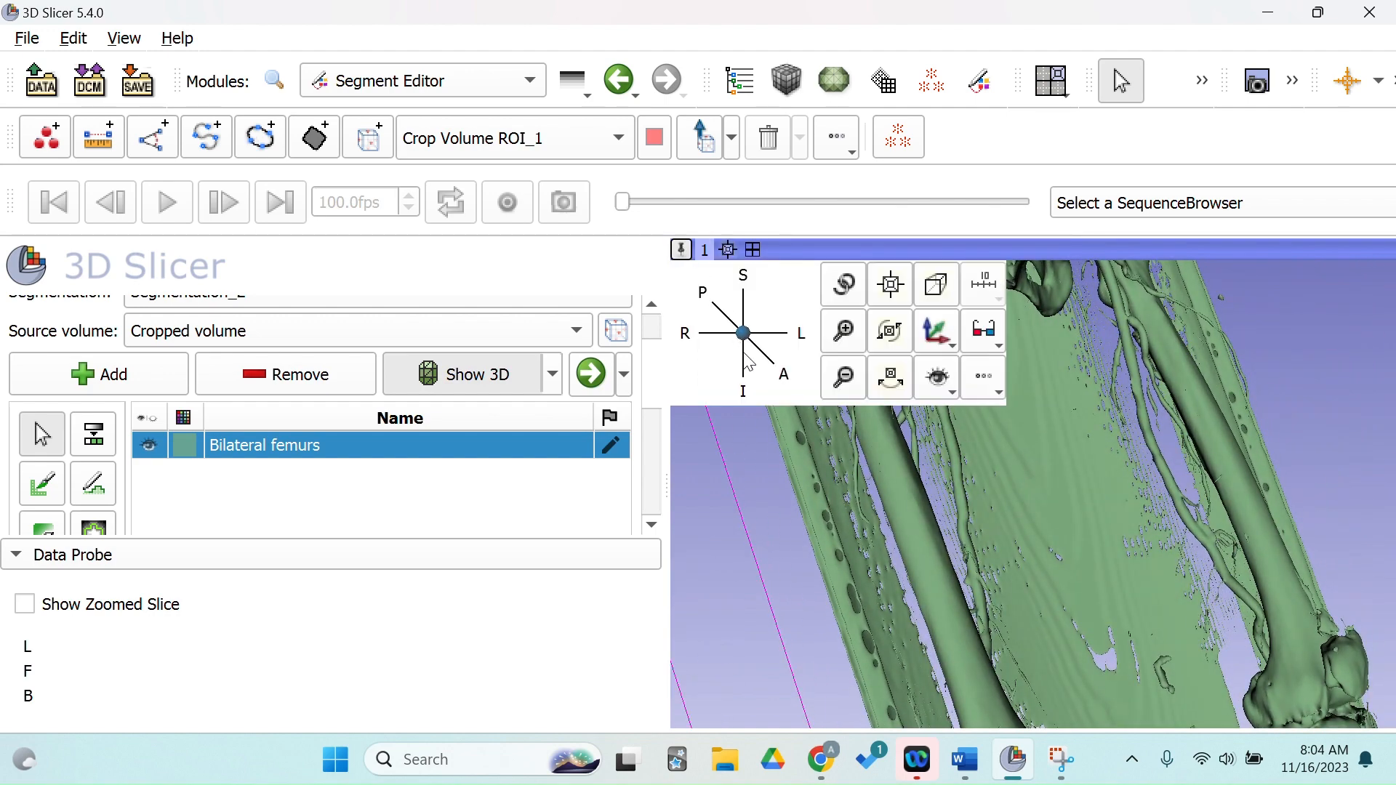
left_click(799, 379)
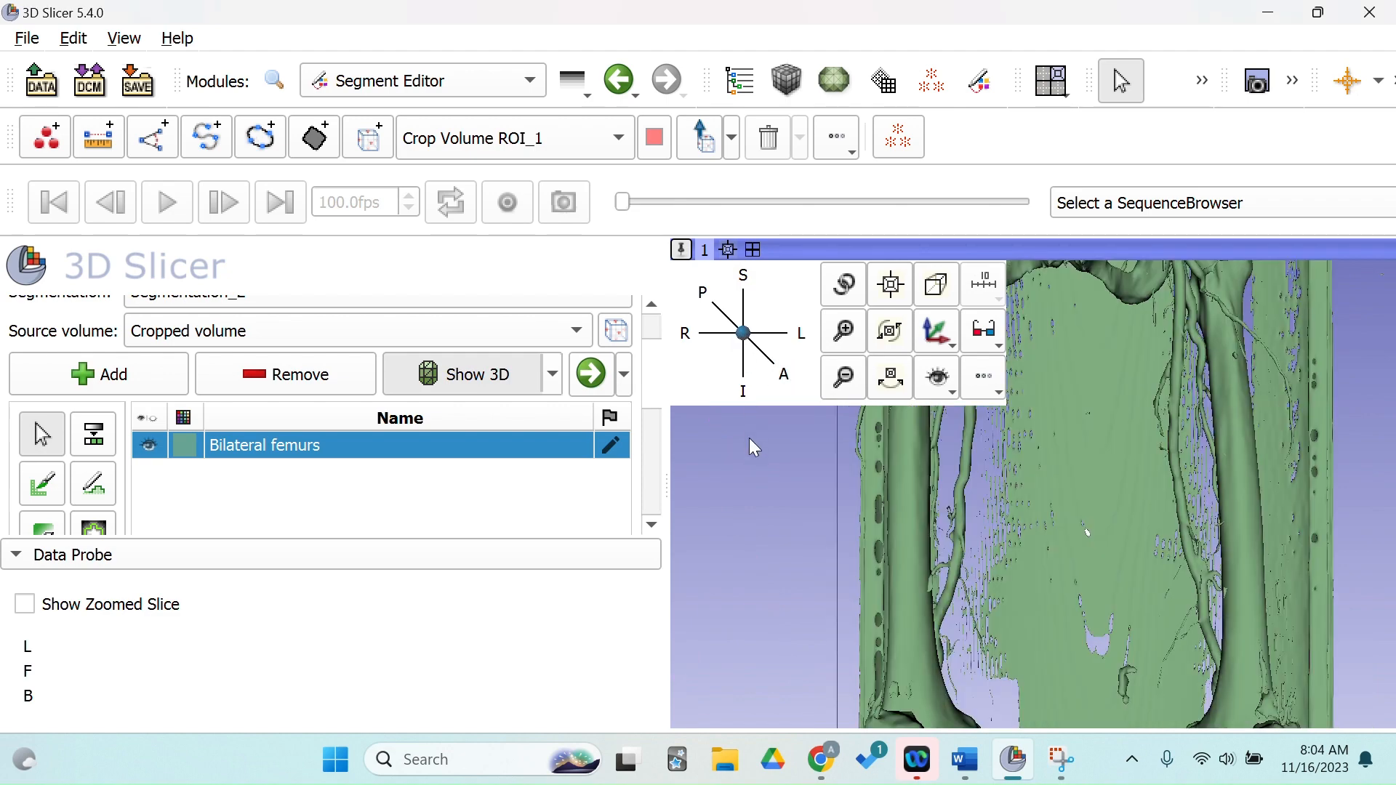
scroll(754, 448, "down", 3)
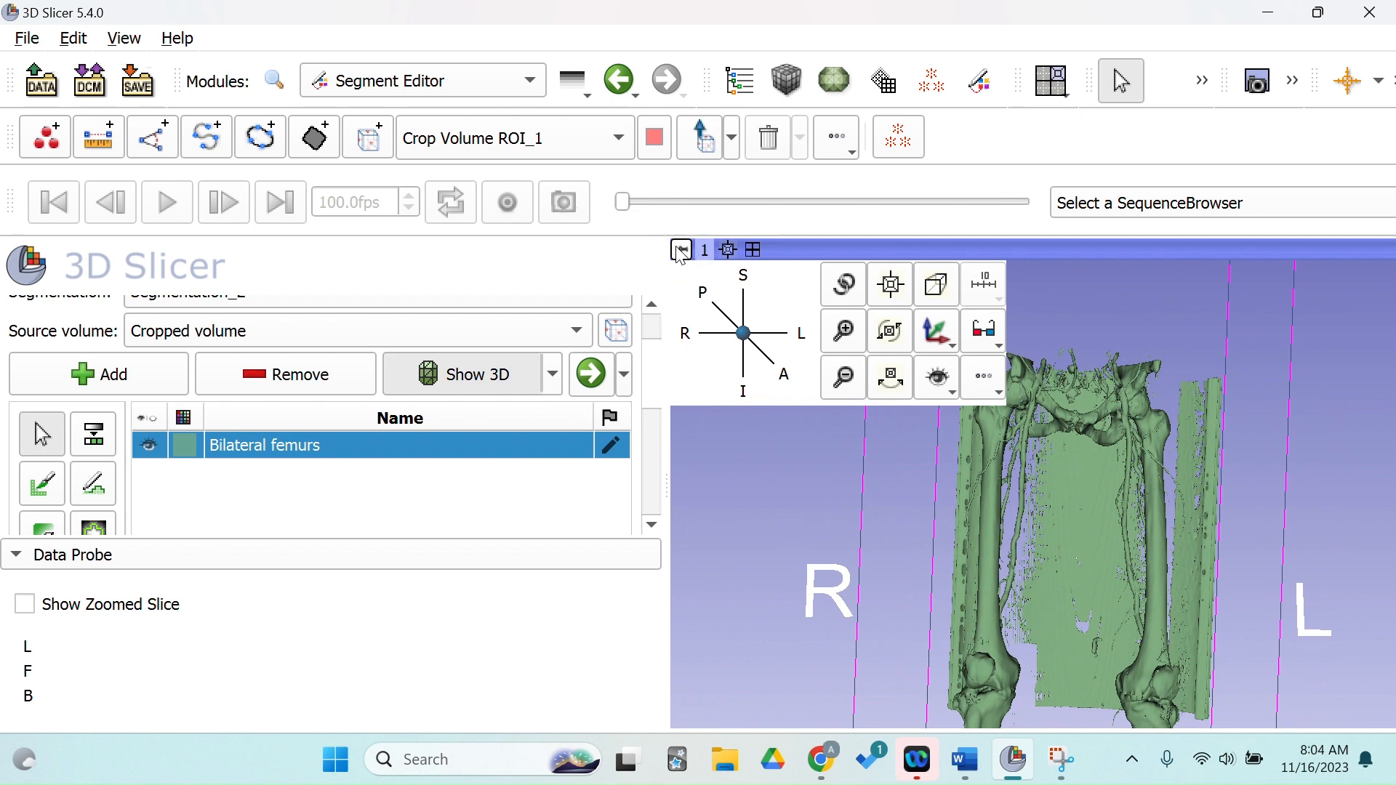
left_click_drag(792, 529, 820, 393)
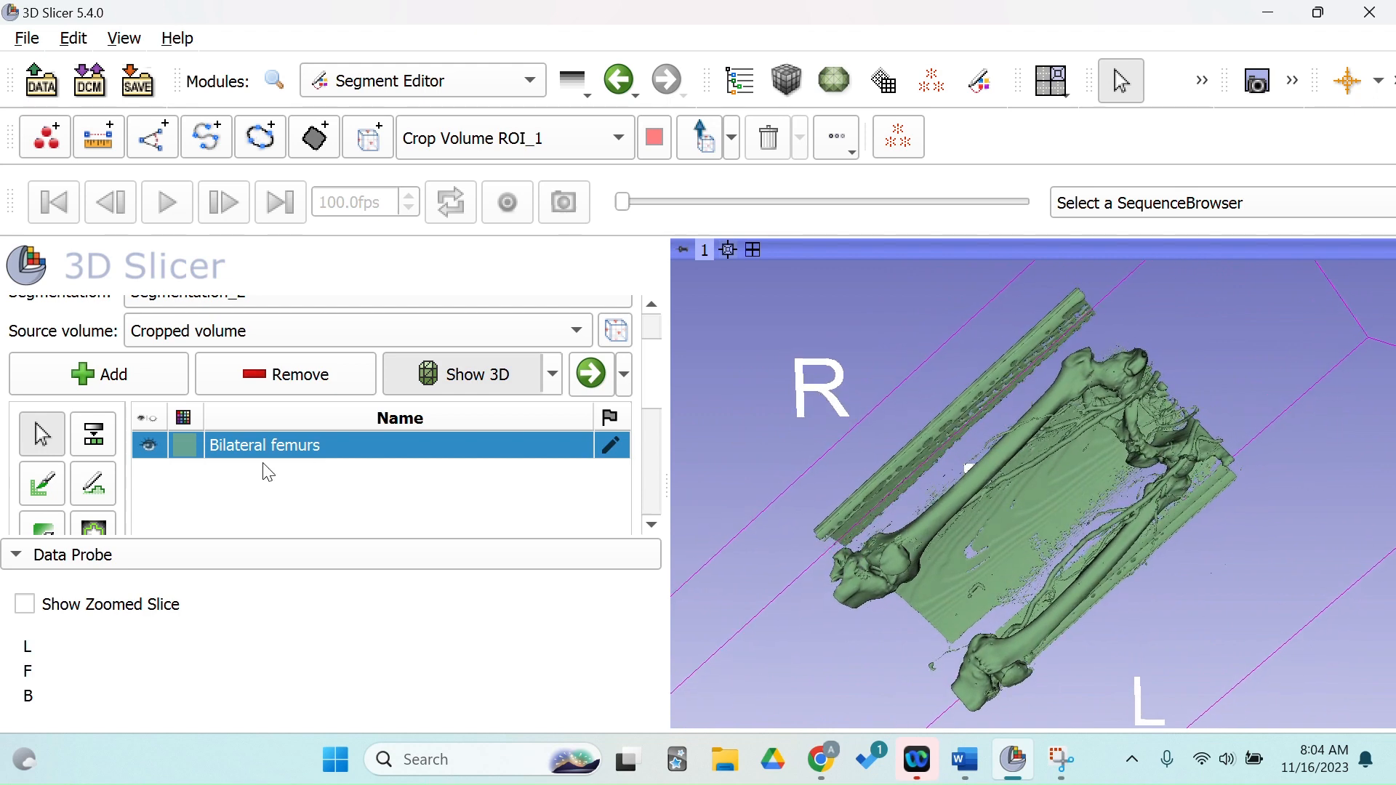
Keep only the largest island of the Bilateral femurs segment, with the Islands minimum size at 1000 voxels.
scroll(269, 372, "down", 5)
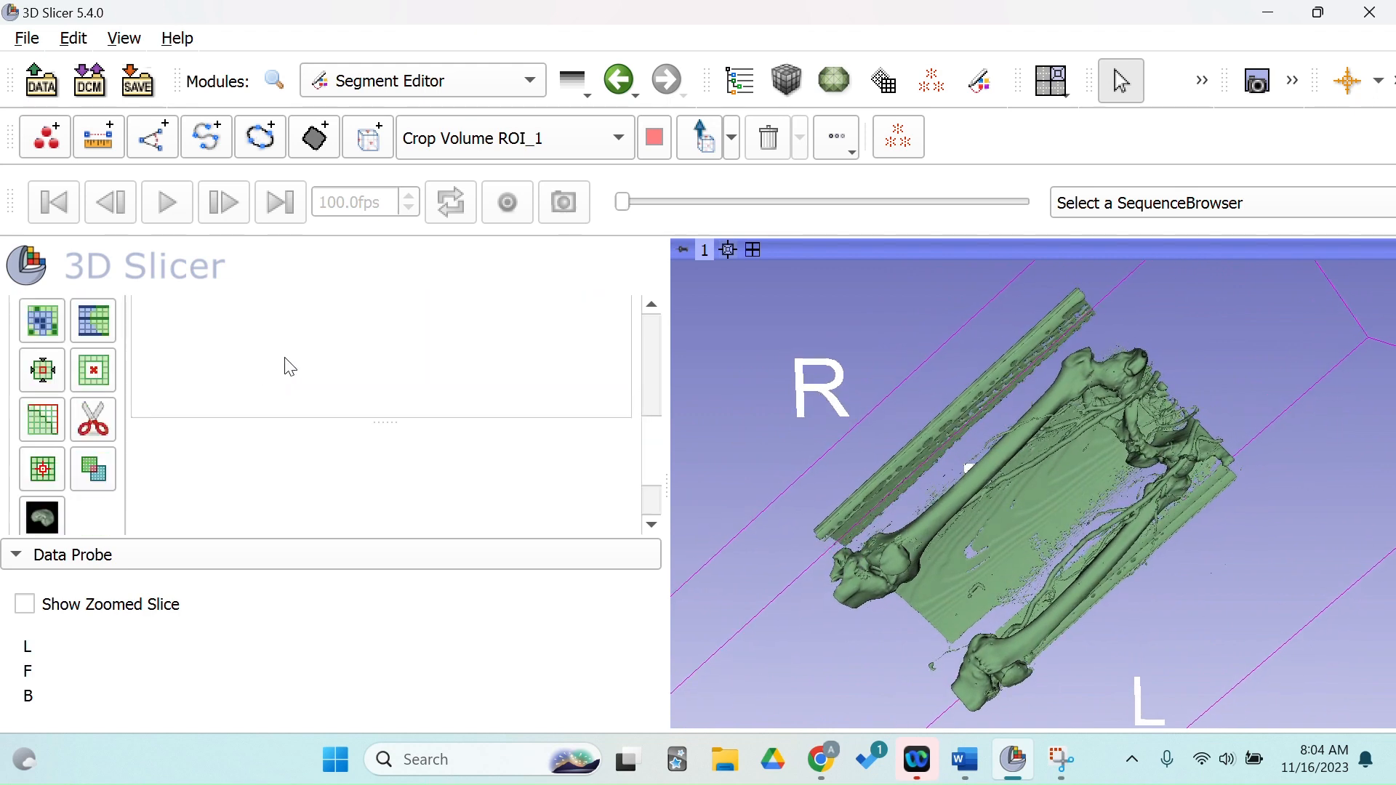
left_click(43, 483)
scroll(196, 370, "down", 2)
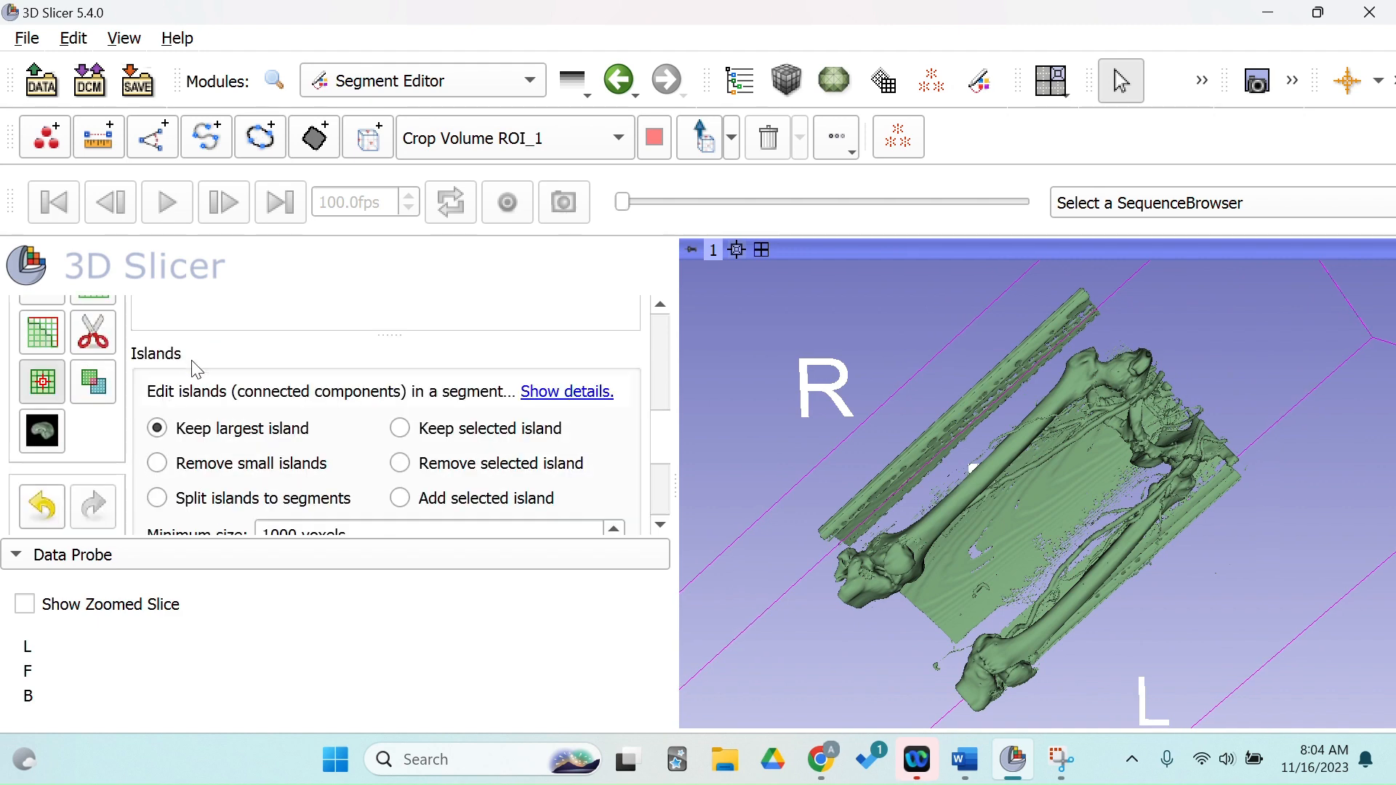
scroll(211, 378, "down", 2)
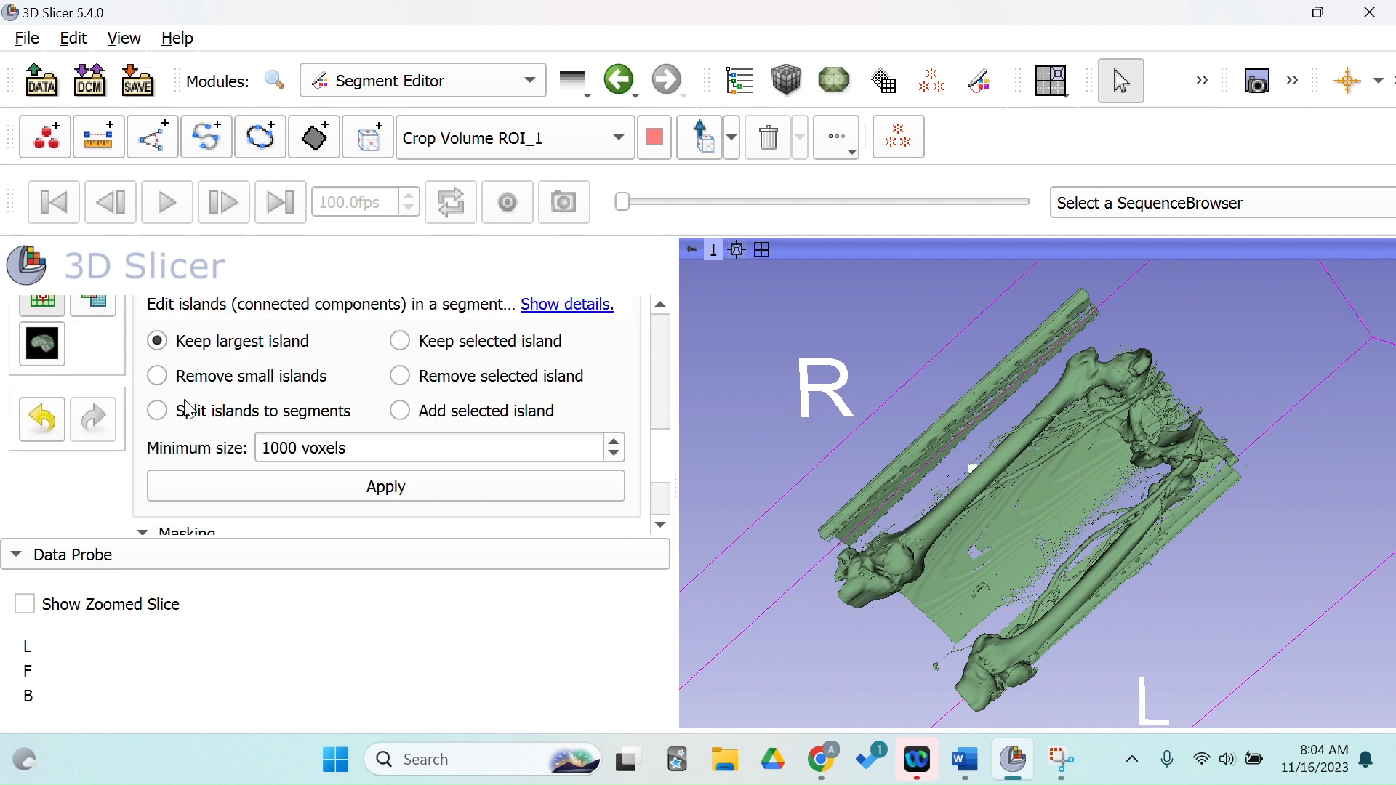
scroll(228, 325, "up", 1)
left_click(369, 493)
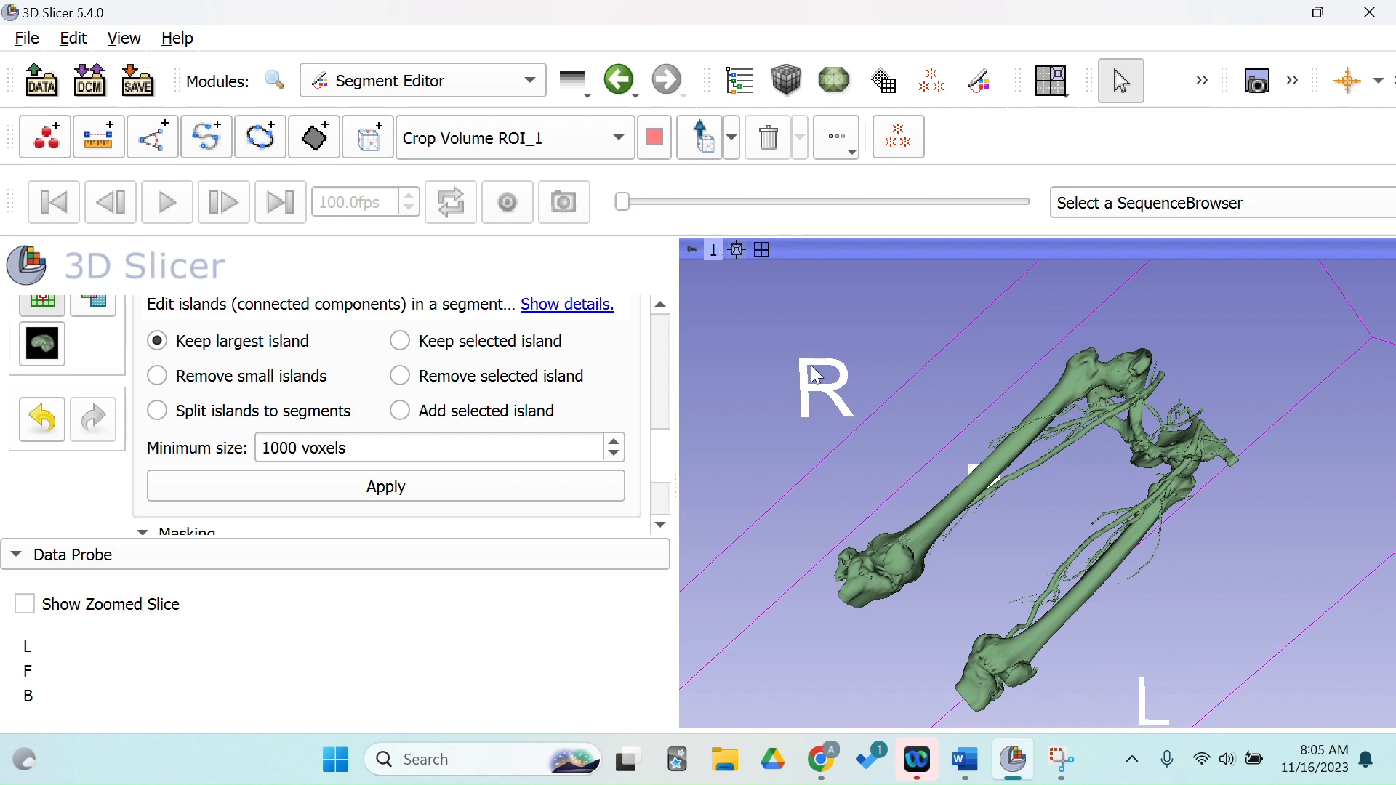
Examine the cleaned femur model in 3D from several sides and look closely at the pelvis and attached vessels.
left_click_drag(812, 373, 953, 537)
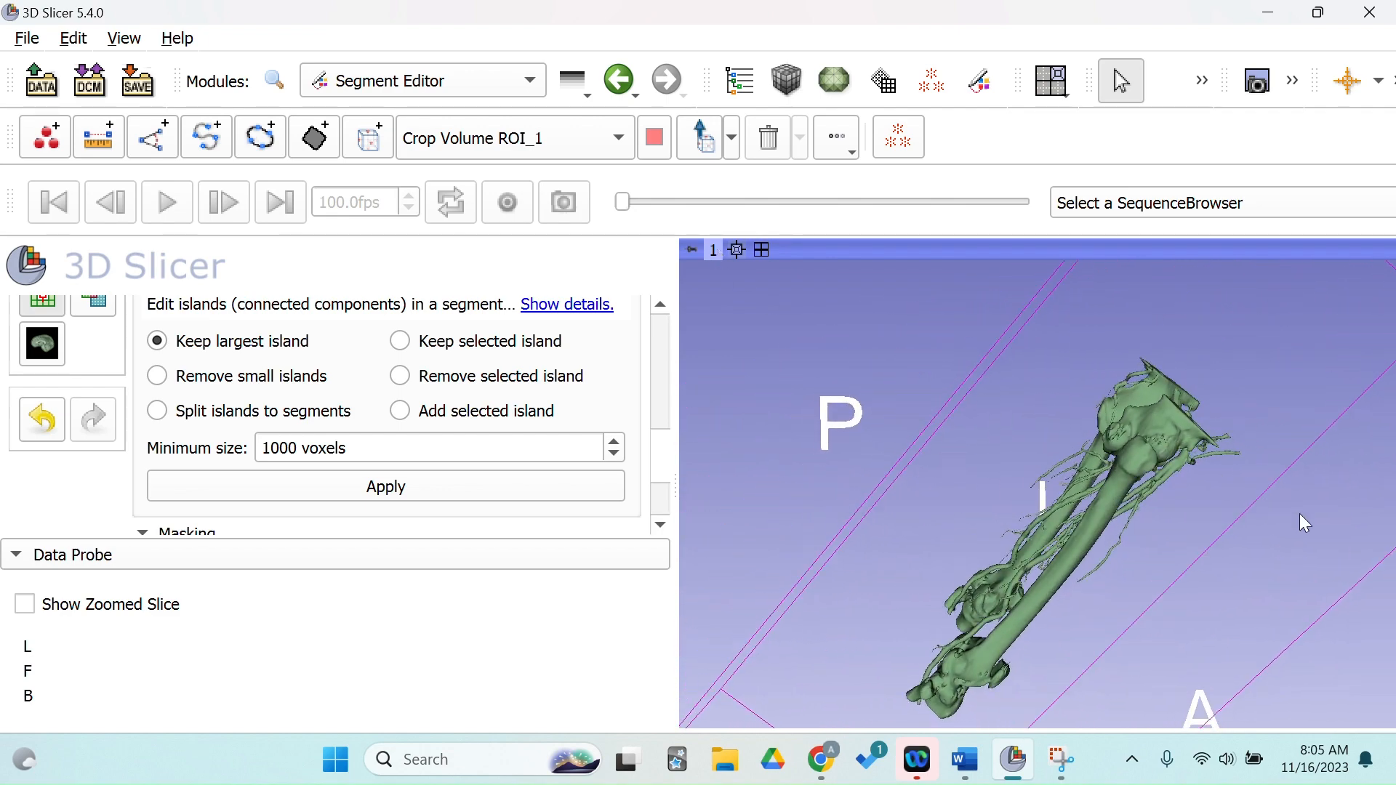
left_click_drag(1300, 523, 857, 225)
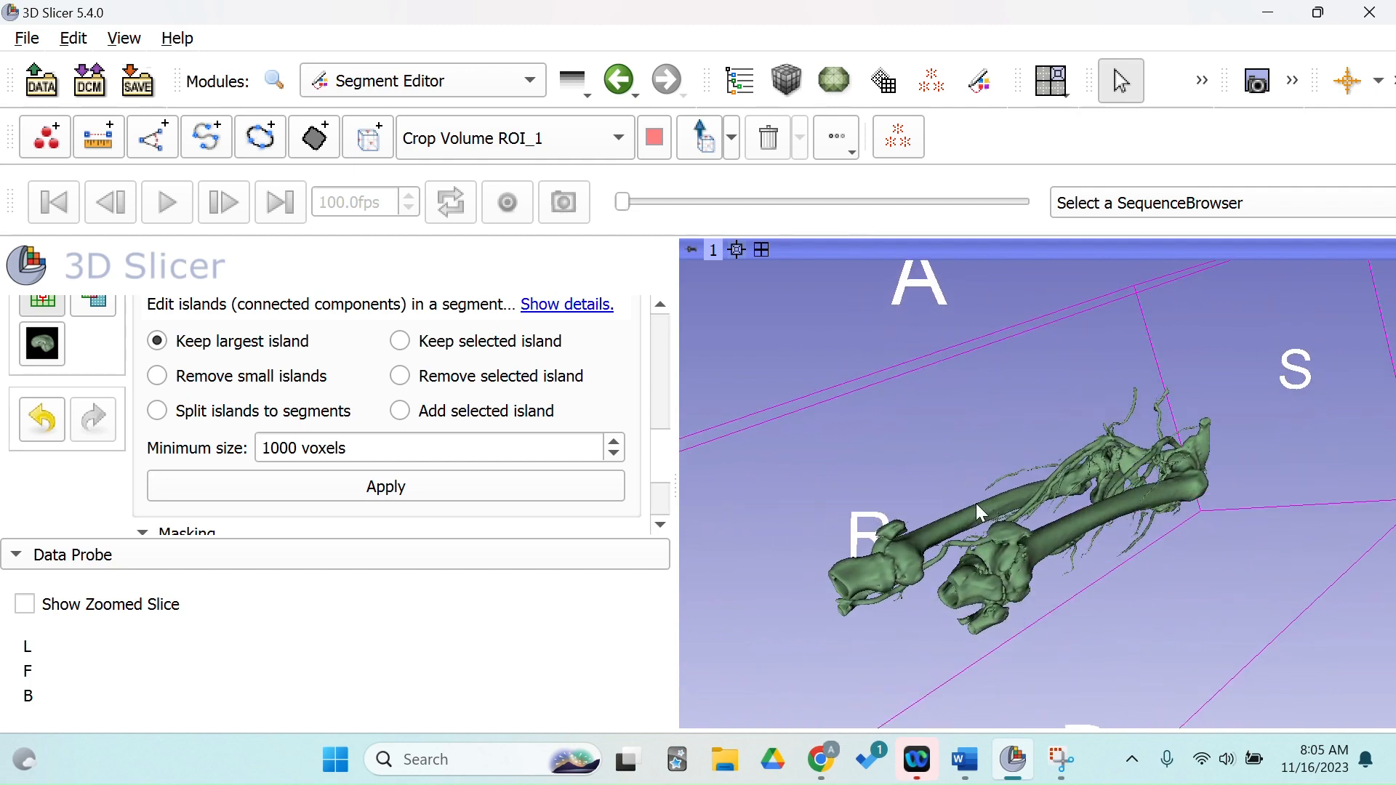
left_click_drag(978, 512, 1136, 691)
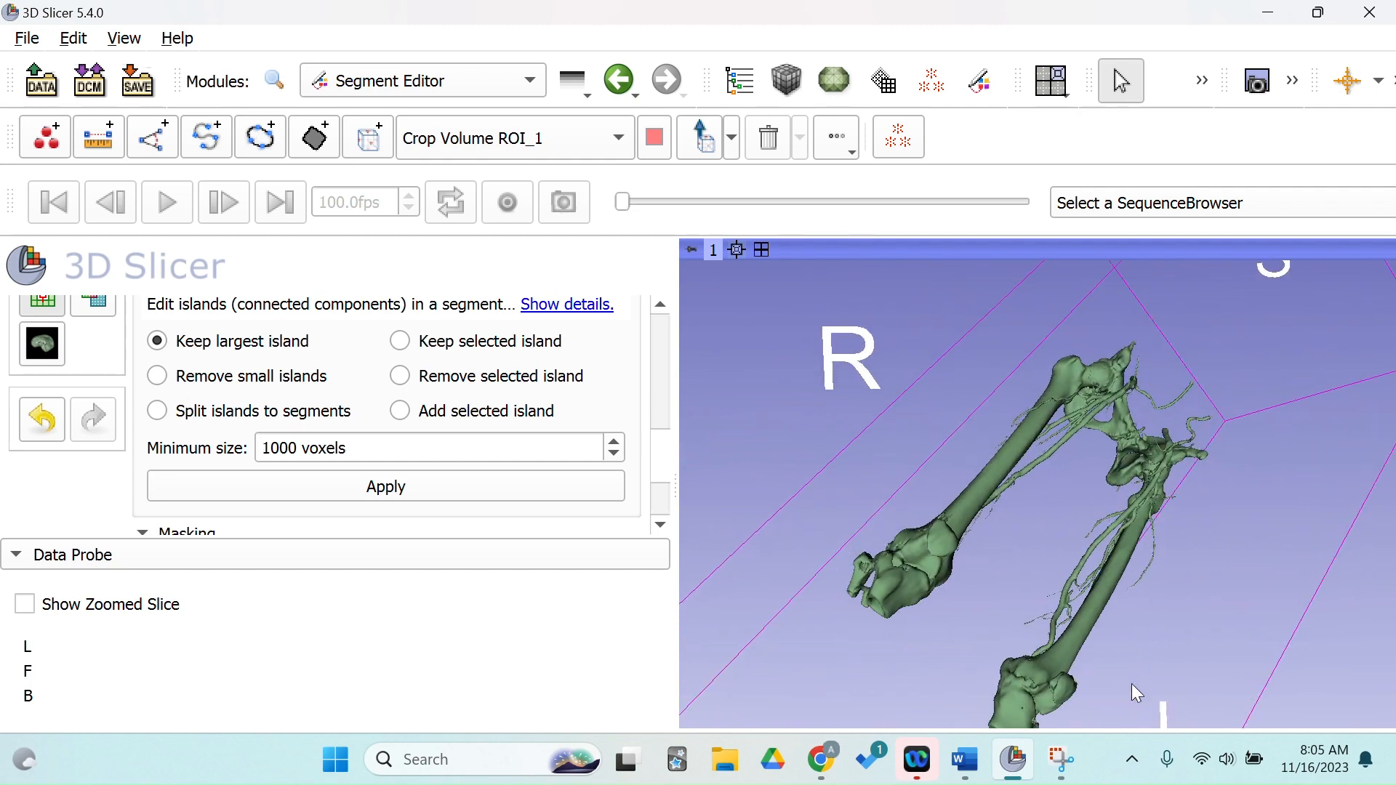
left_click_drag(1003, 382, 986, 441)
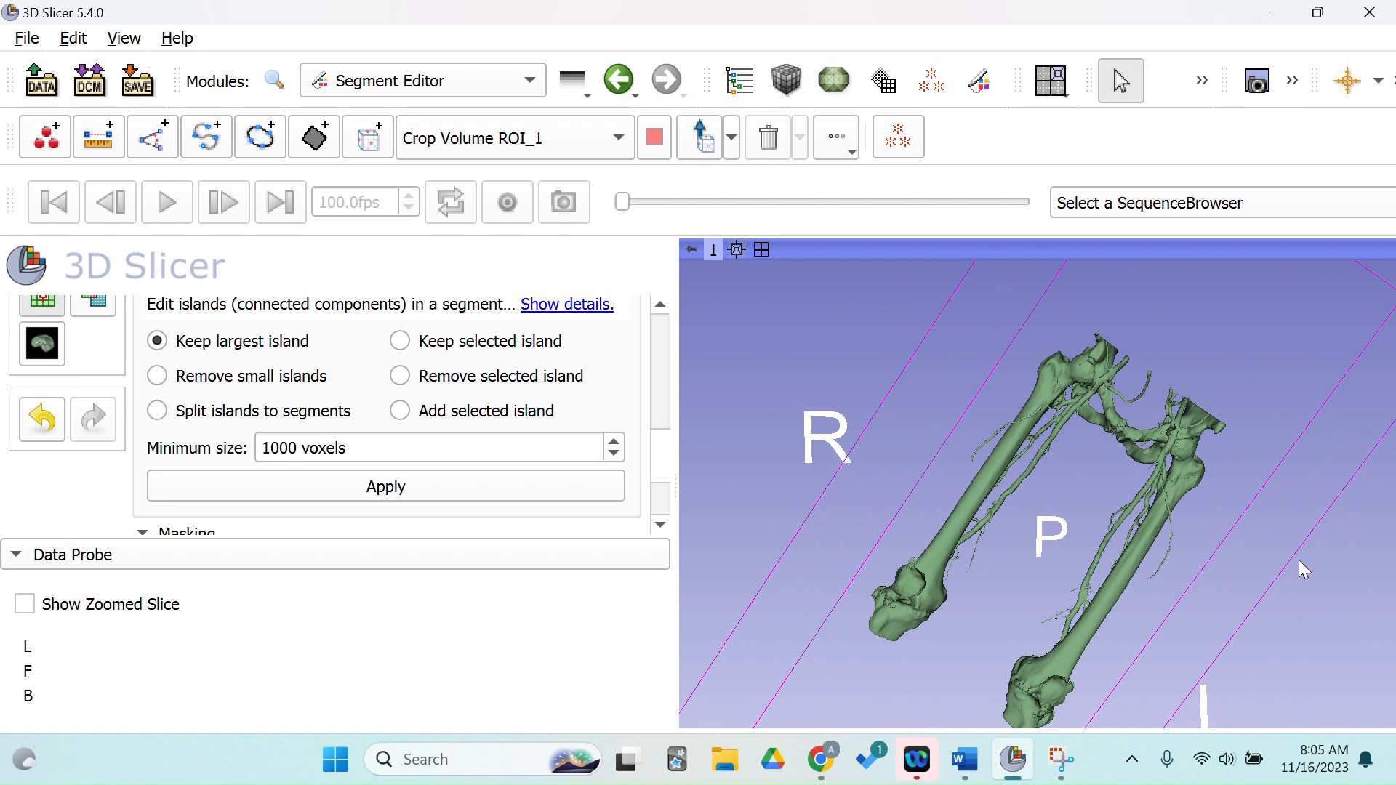
scroll(1298, 559, "up", 4)
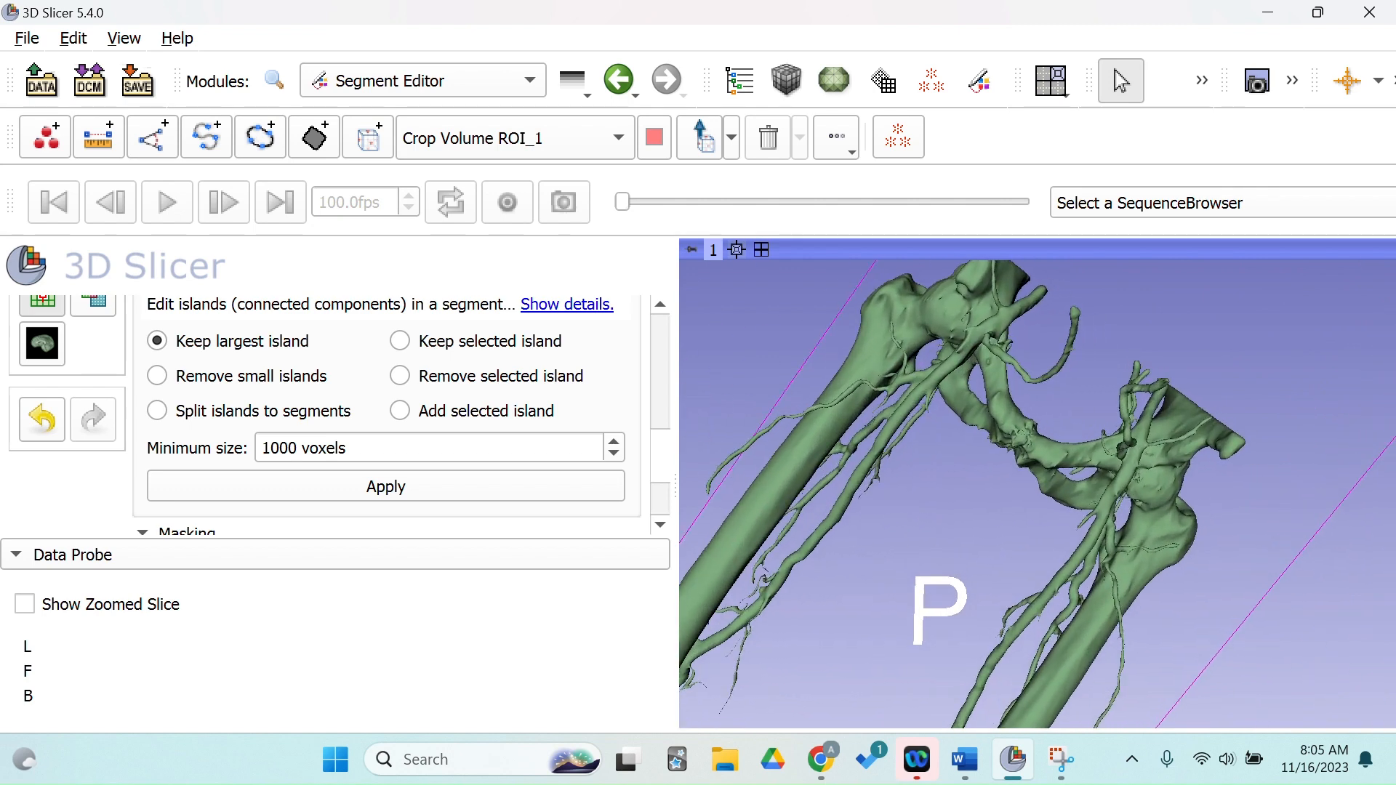
Using Scissors with free-form Erase inside, cut away the pubic bones and vessels between the hips and the upper pelvis above both hip joints.
left_click_drag(1298, 560, 1158, 318)
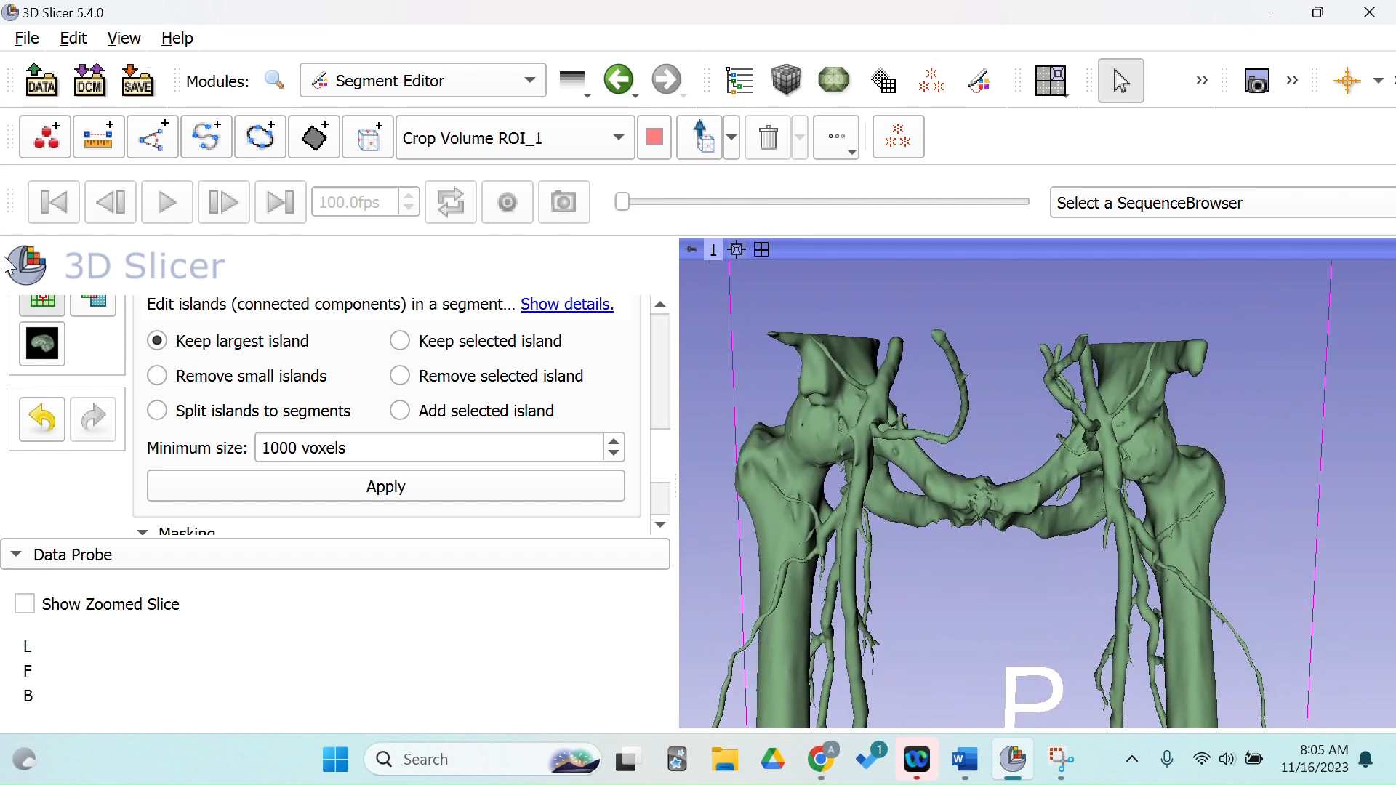
scroll(129, 420, "up", 3)
left_click(101, 333)
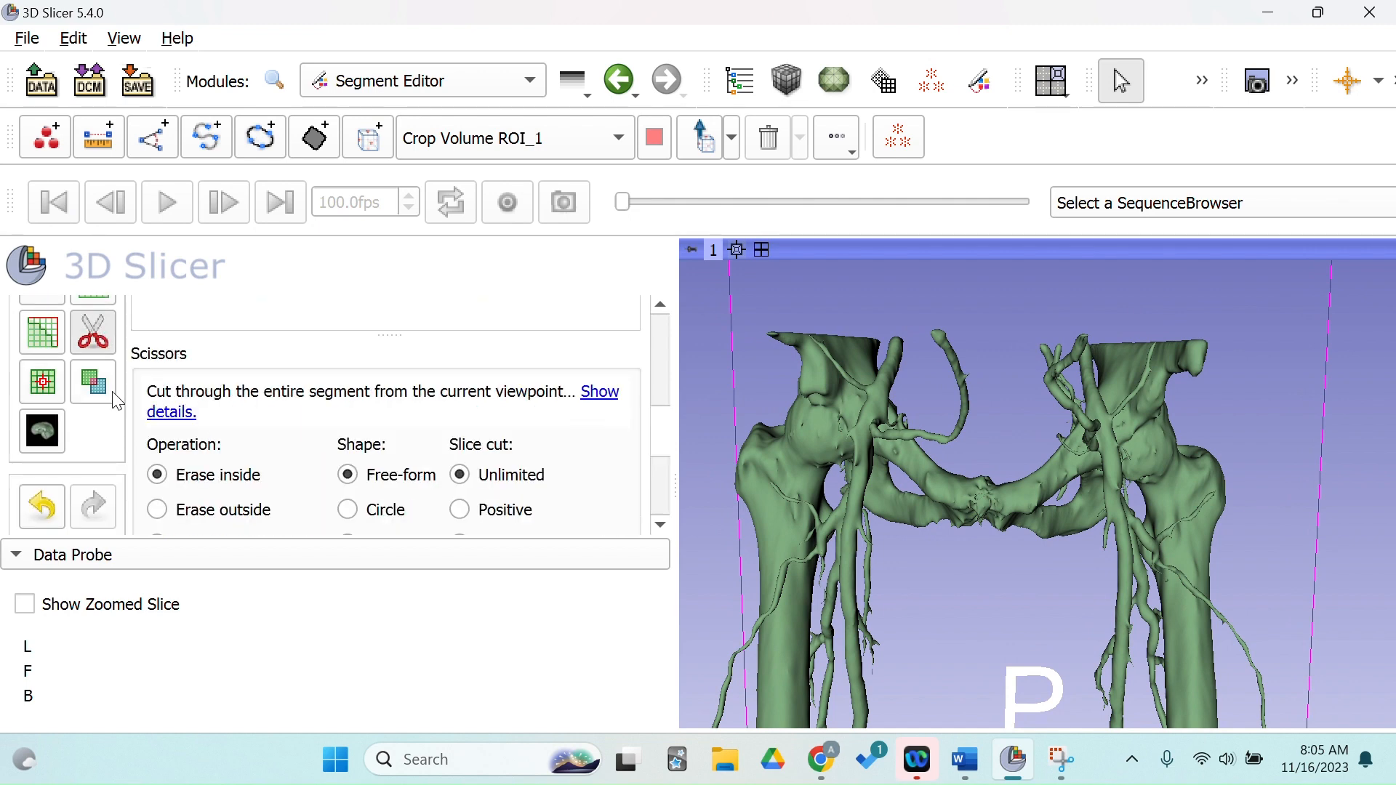
scroll(382, 459, "down", 6)
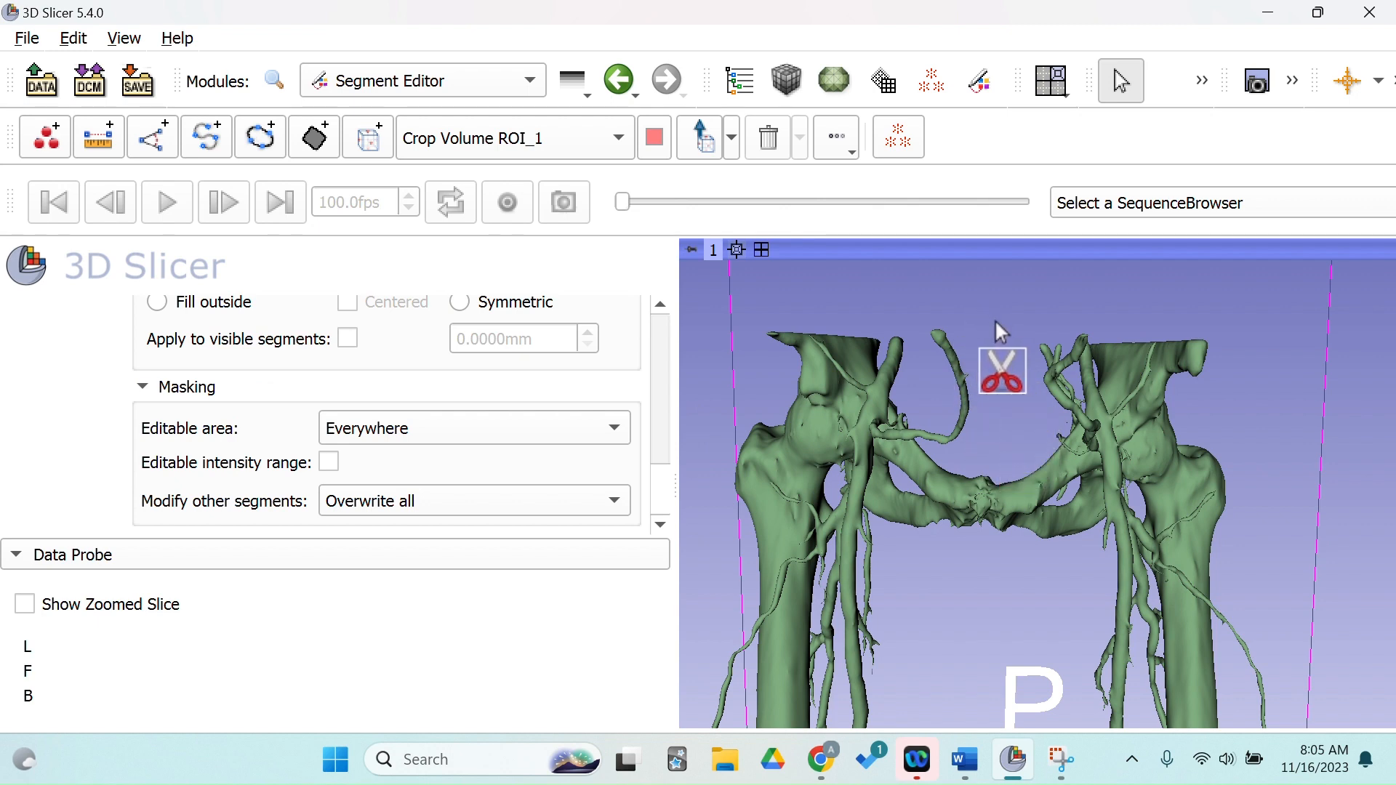
mouse_move(997, 321)
left_mouse_down()
mouse_move(938, 330)
mouse_move(907, 509)
mouse_move(1018, 580)
mouse_move(1098, 563)
mouse_move(1031, 311)
mouse_move(999, 324)
left_mouse_up()
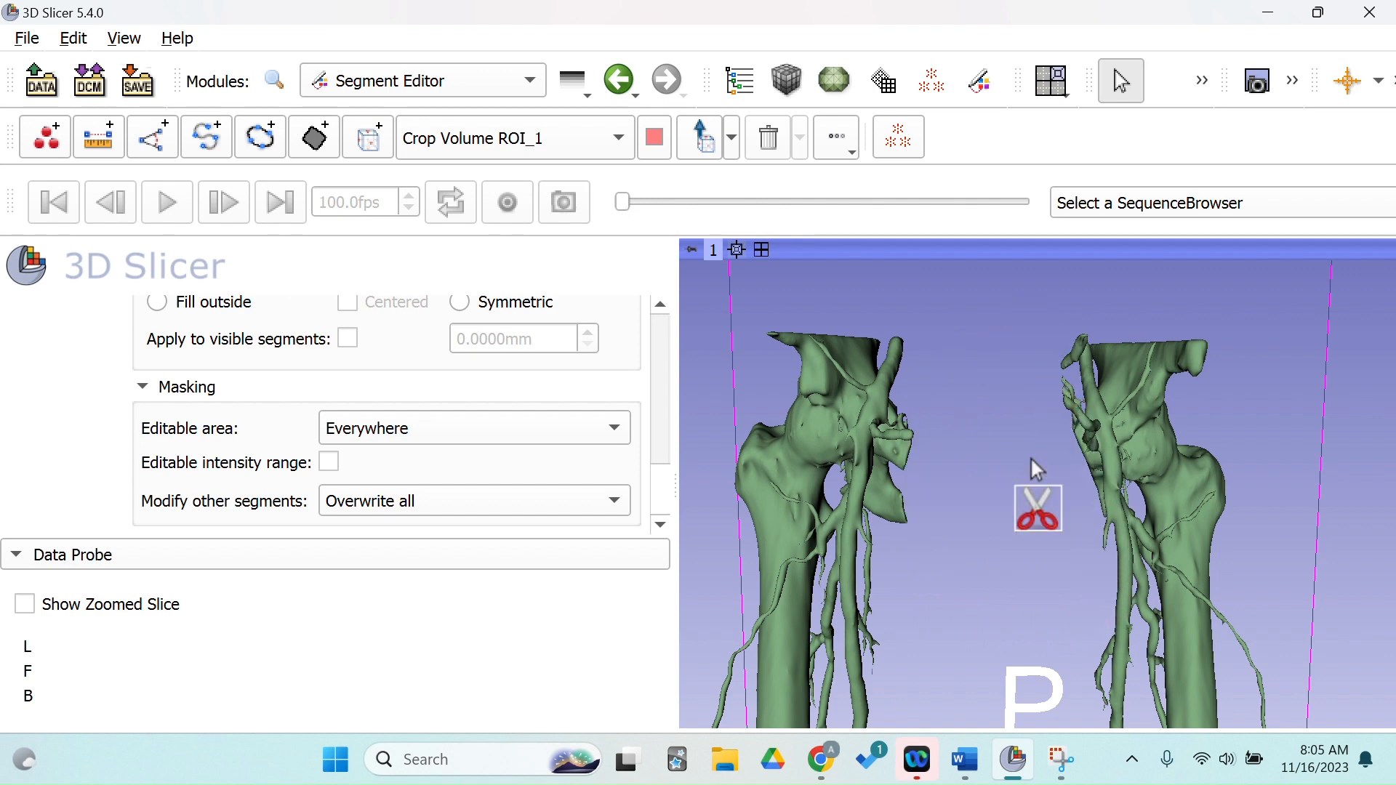
mouse_move(771, 287)
left_mouse_down()
mouse_move(753, 341)
mouse_move(800, 373)
mouse_move(905, 376)
mouse_move(966, 305)
left_mouse_up()
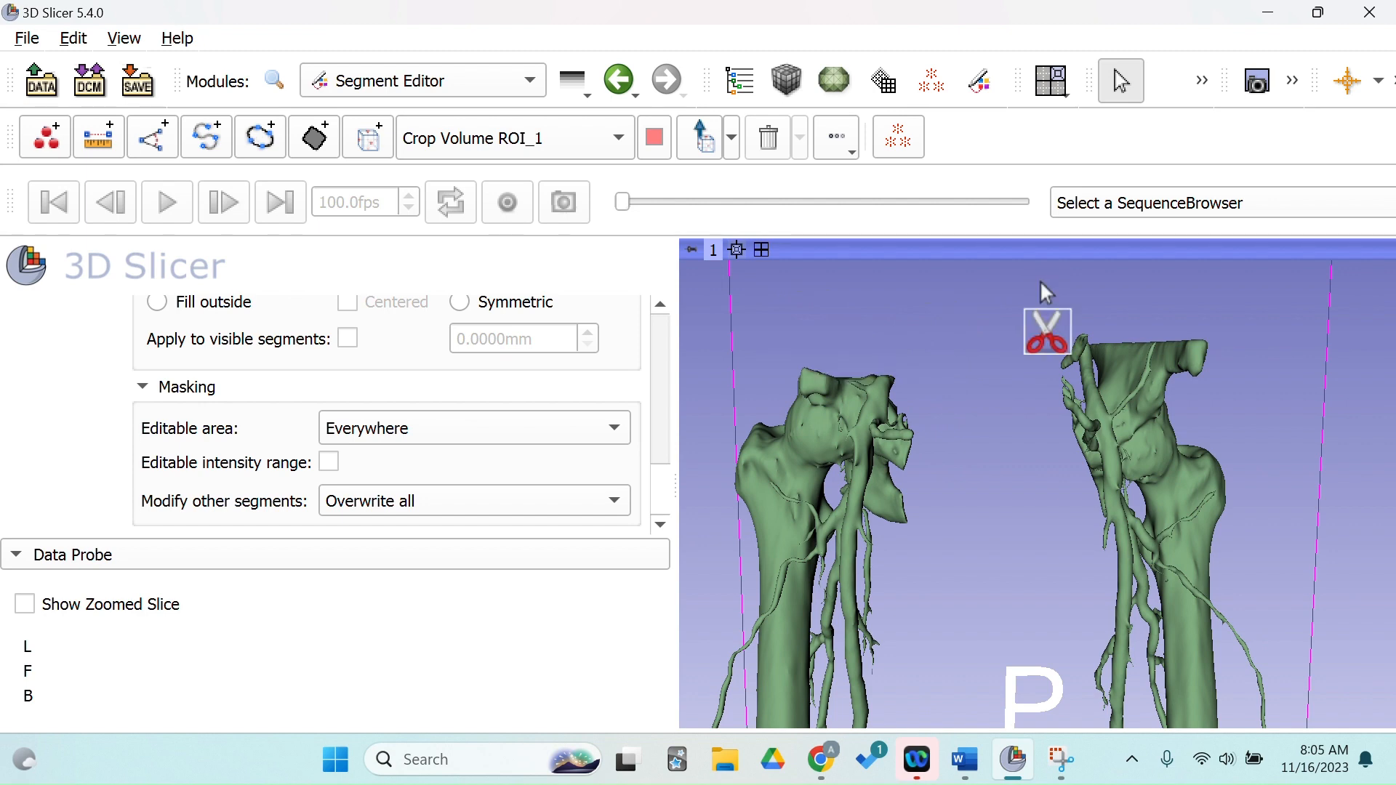
mouse_move(1102, 300)
left_mouse_down()
mouse_move(1079, 302)
mouse_move(1076, 389)
mouse_move(1193, 389)
mouse_move(1240, 313)
mouse_move(1102, 298)
left_mouse_up()
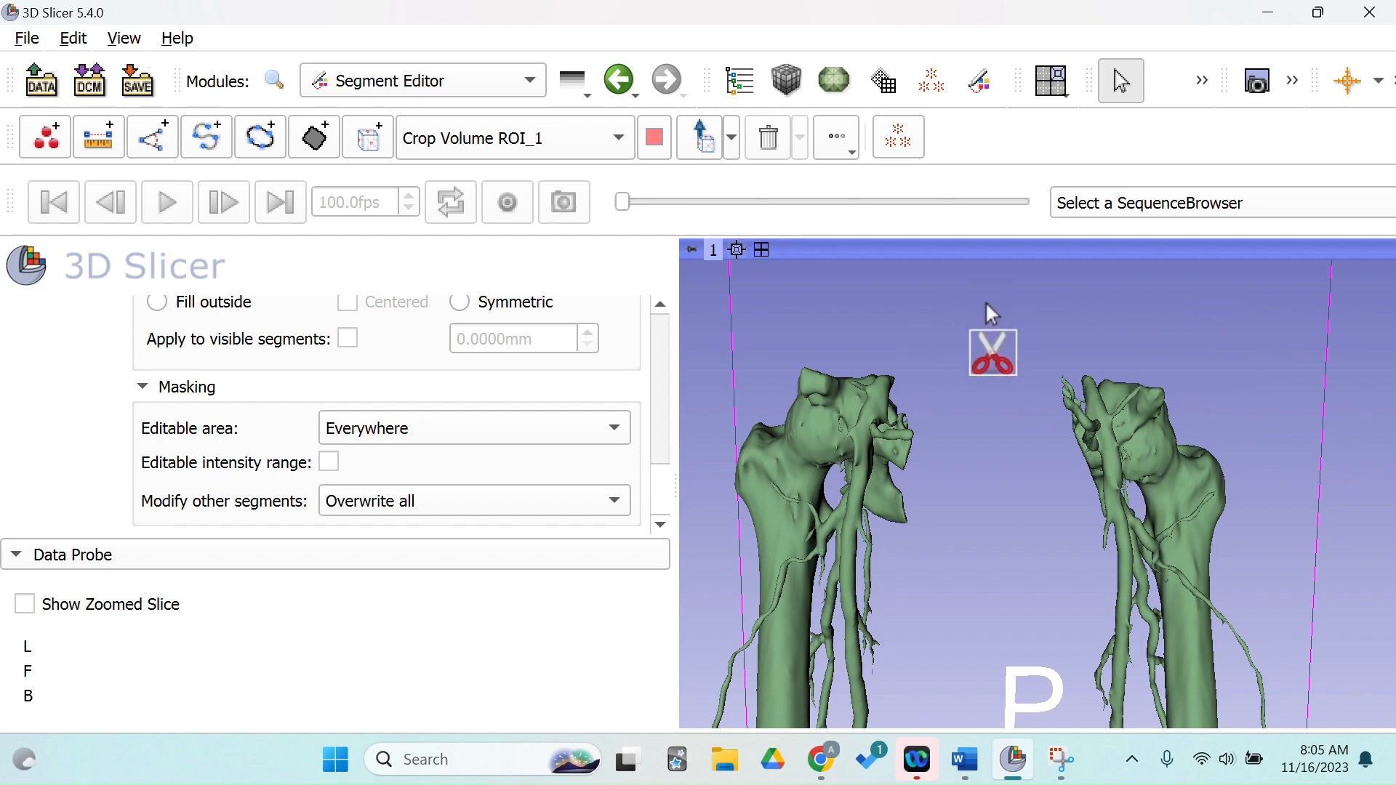
Cut away the long vessels running along the inner side of both femoral shafts with free-form Scissors.
middle_click_drag(968, 308, 970, 131)
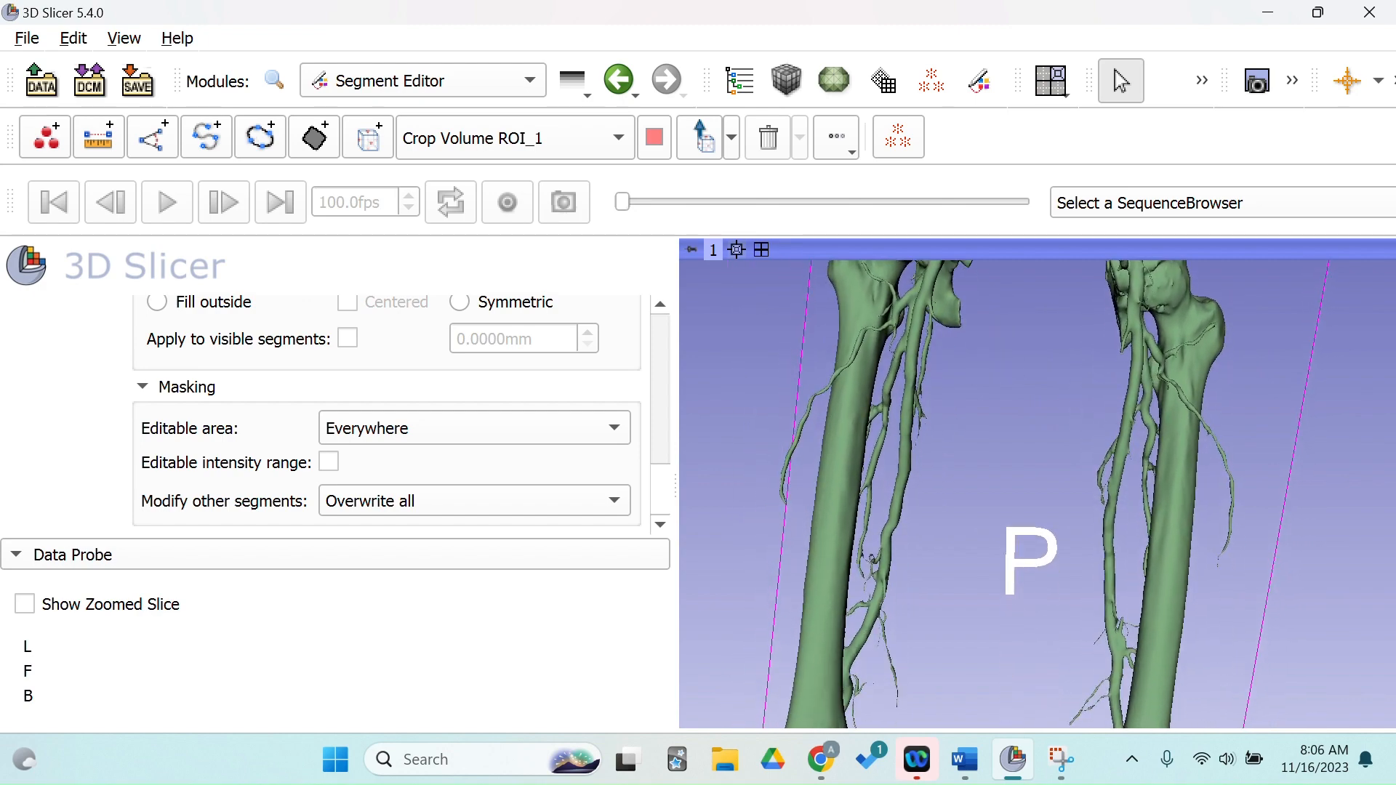
left_click_drag(970, 130, 1371, 414, "ctrl")
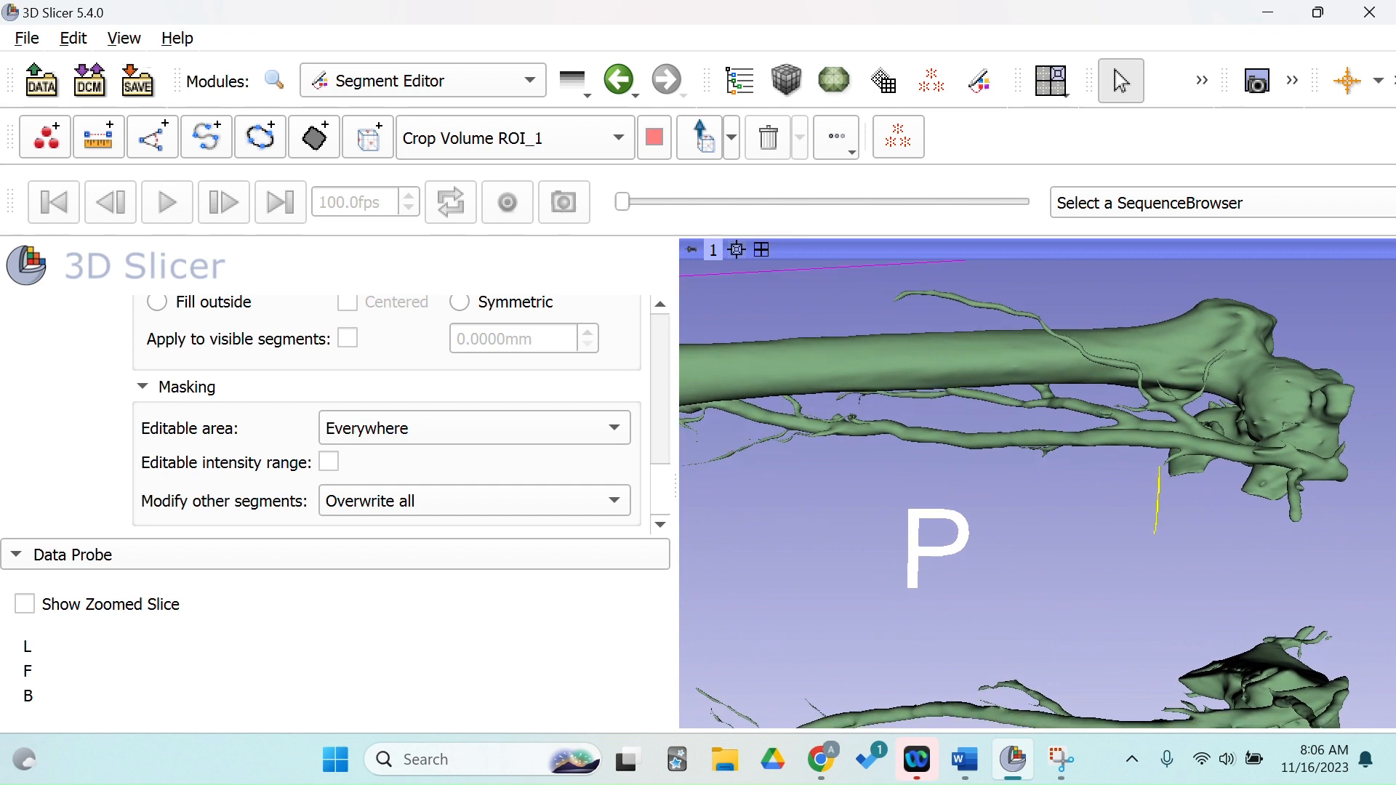
scroll(1252, 495, "down", 3)
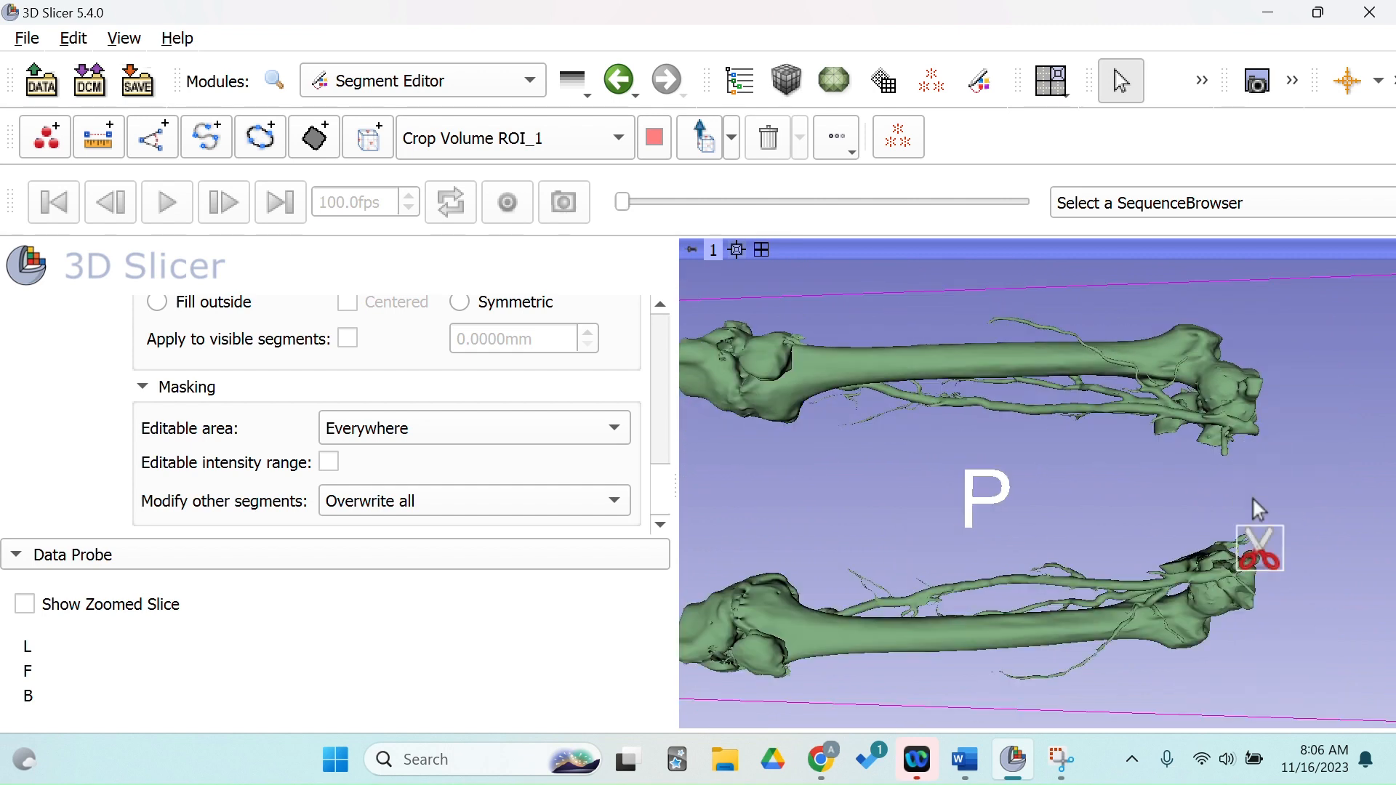
mouse_move(1131, 389)
left_mouse_down()
mouse_move(907, 387)
mouse_move(864, 402)
mouse_move(876, 458)
mouse_move(1092, 484)
mouse_move(1188, 466)
mouse_move(1196, 439)
mouse_move(1178, 402)
mouse_move(1126, 388)
left_mouse_up()
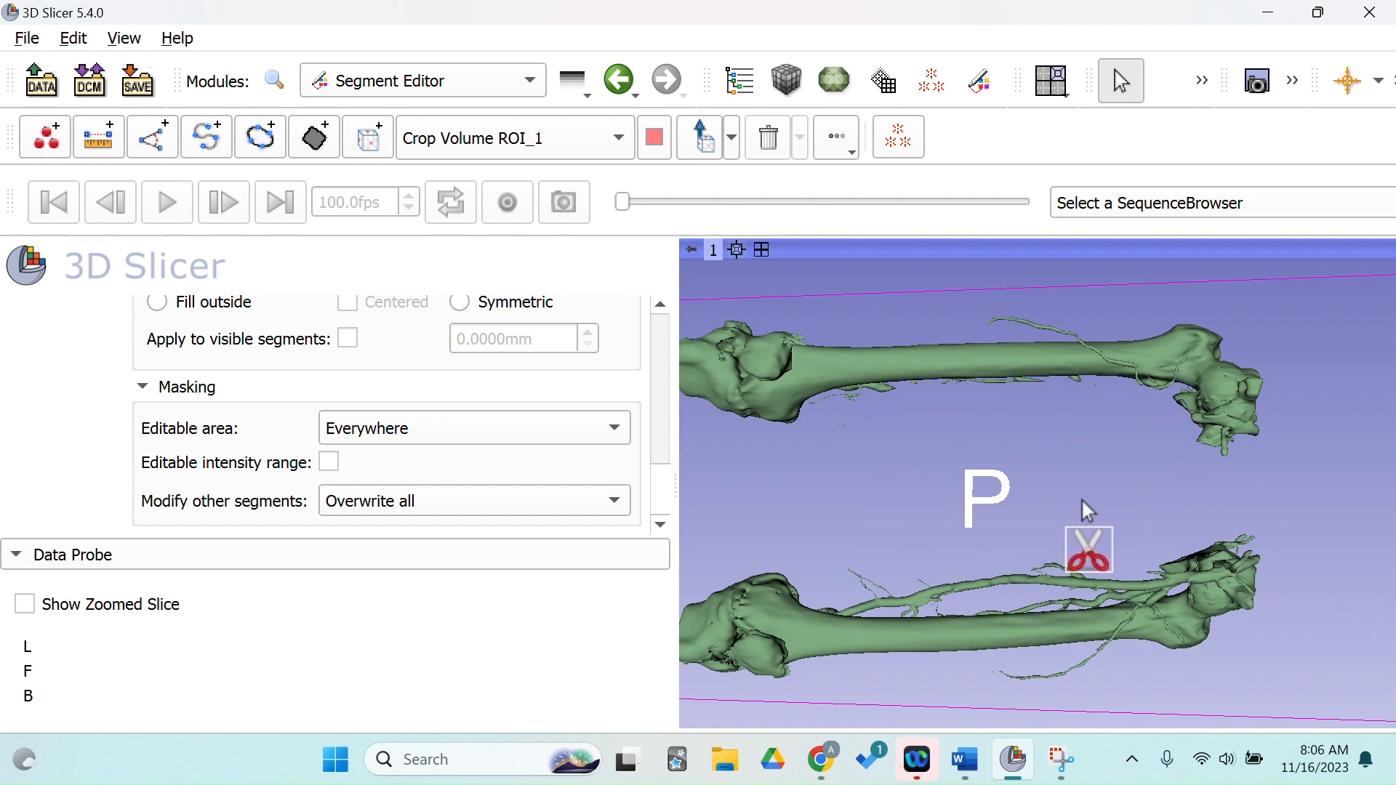
mouse_move(1083, 502)
left_mouse_down()
mouse_move(911, 528)
mouse_move(827, 563)
mouse_move(847, 589)
mouse_move(913, 612)
mouse_move(1180, 593)
mouse_move(1198, 535)
mouse_move(1105, 507)
left_mouse_up()
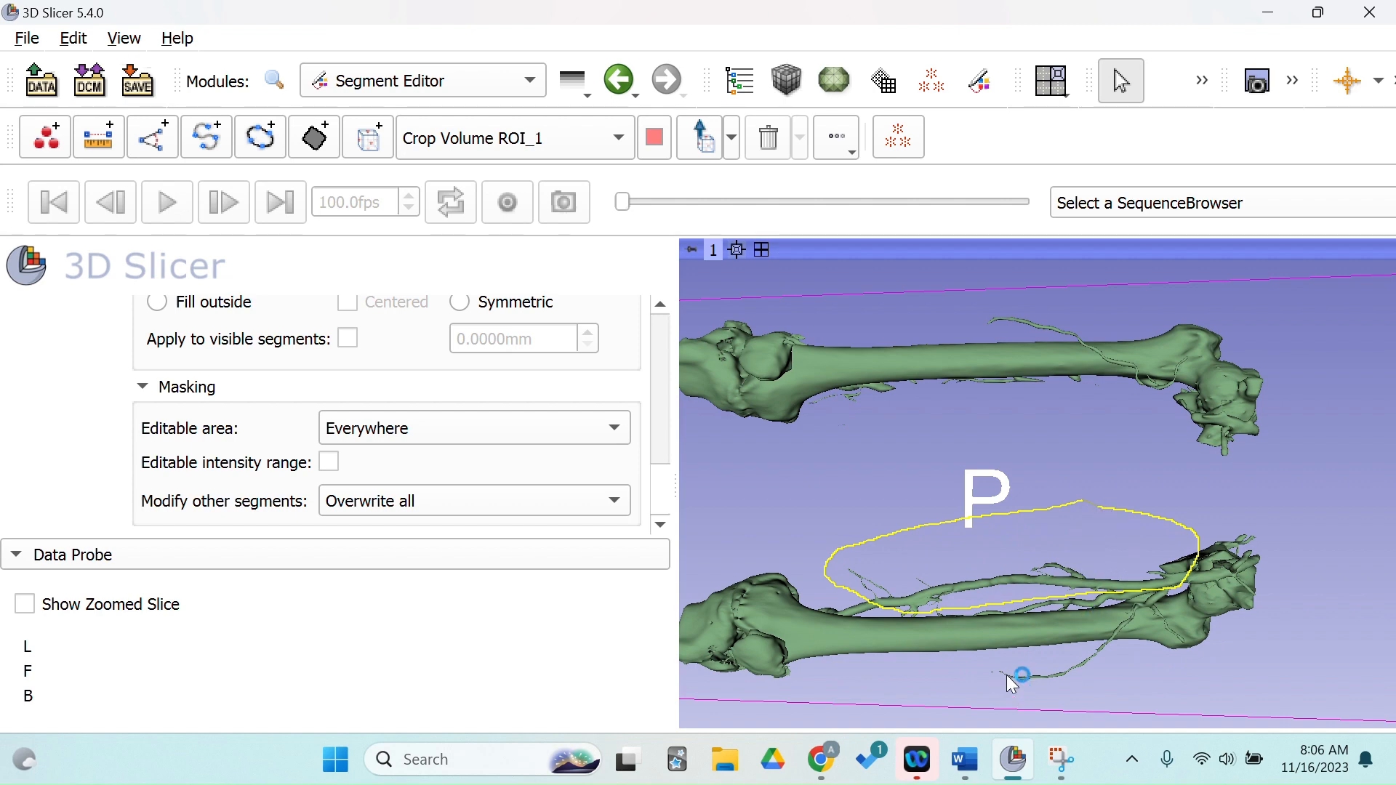
Turn the model to show both knees and cut off the tibia below each knee with free-form Scissors.
scroll(76, 407, "up", 10)
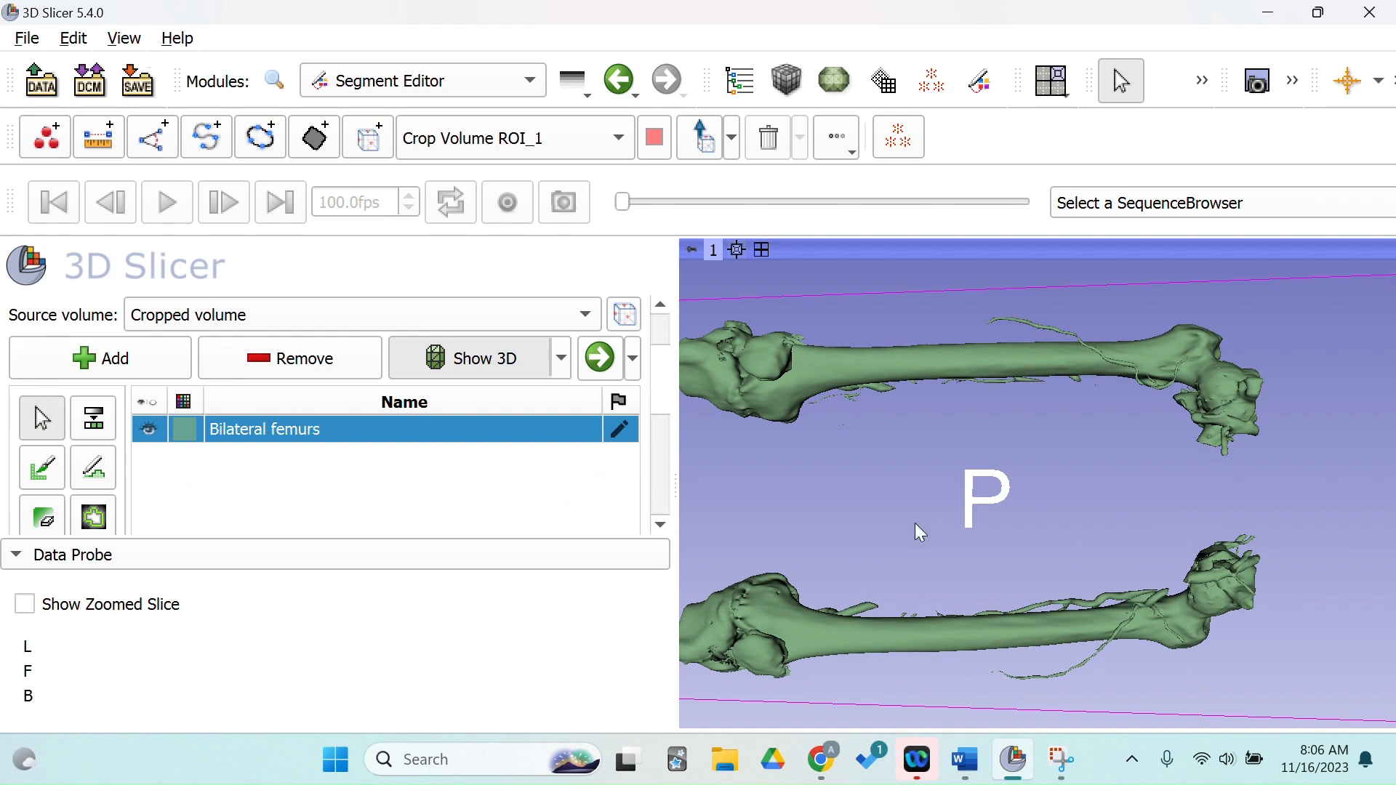
left_click_drag(915, 522, 1021, 422)
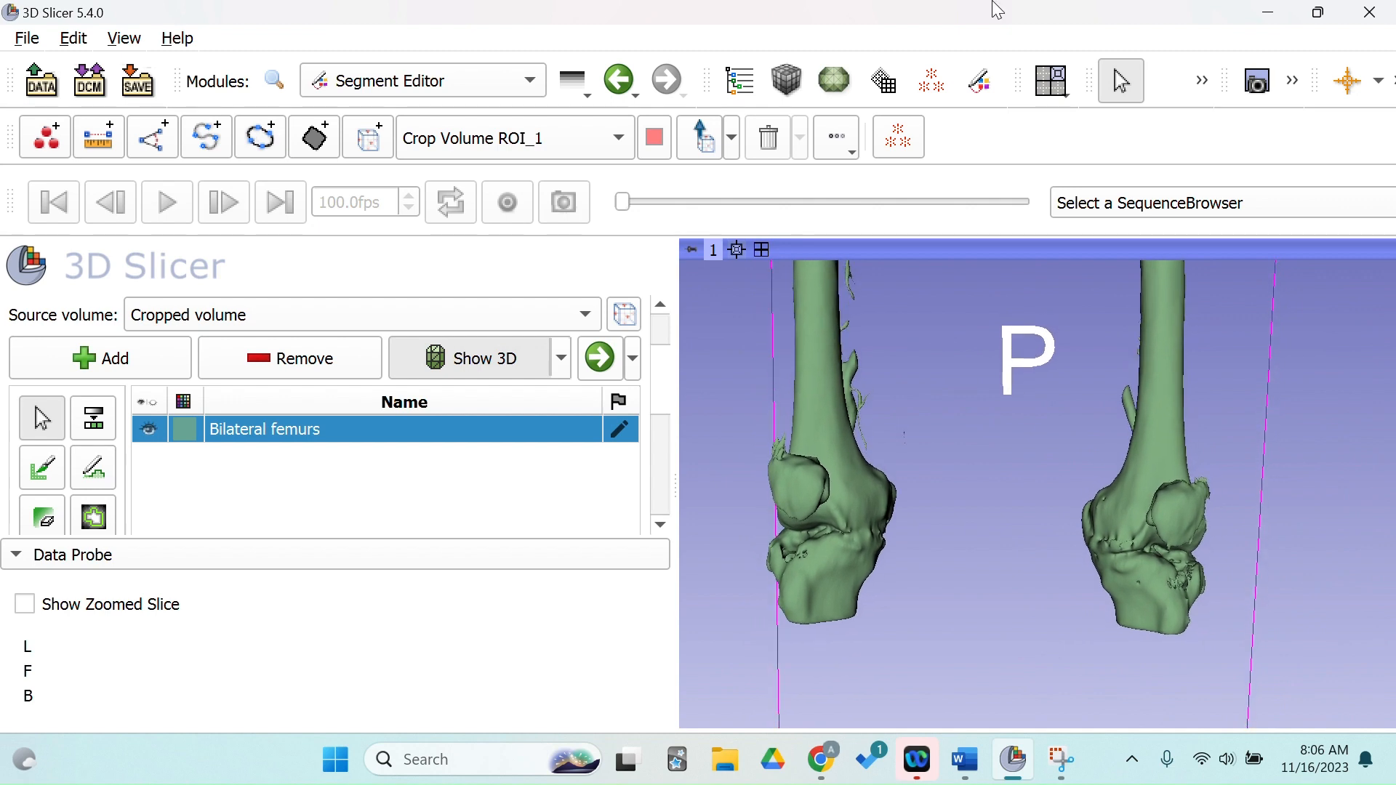
scroll(66, 509, "down", 3)
left_click(93, 490)
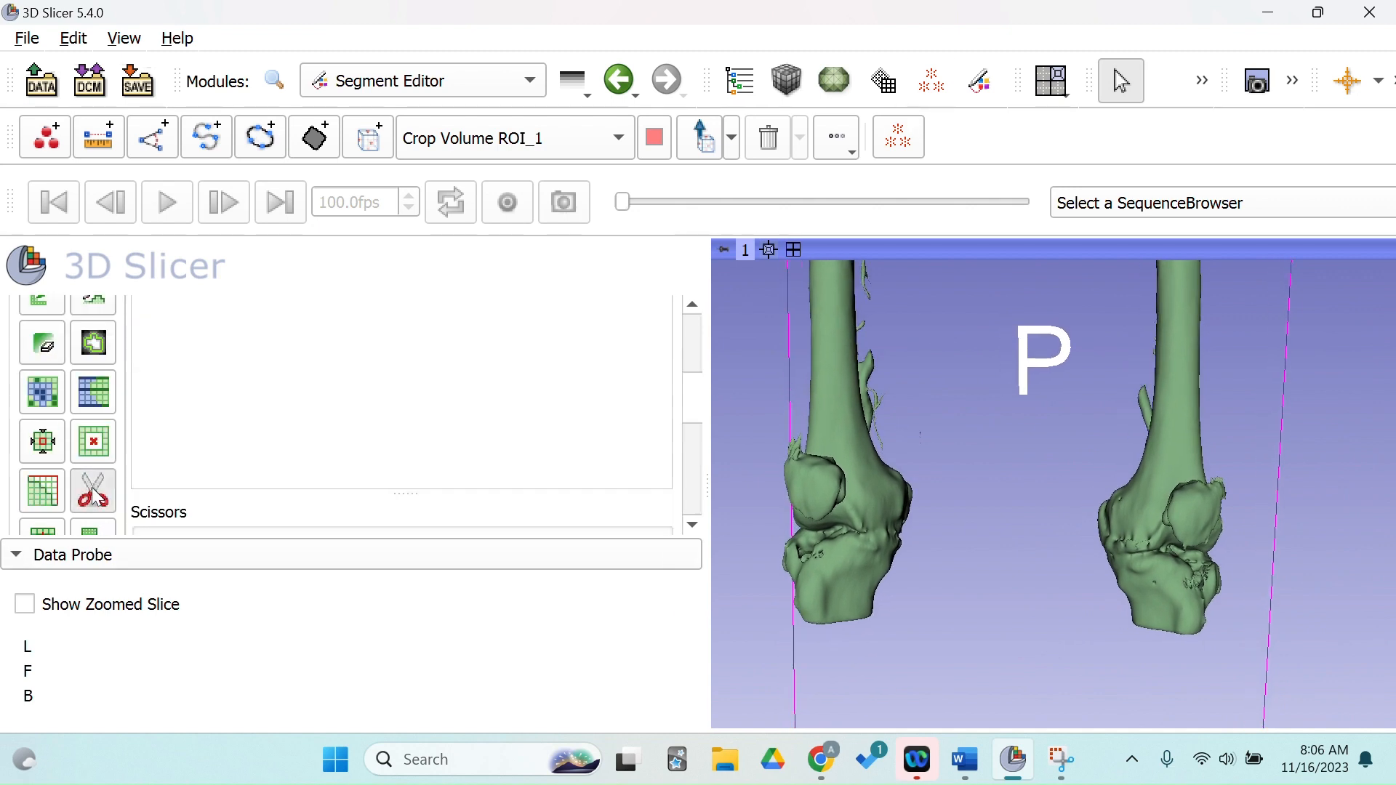
mouse_move(803, 562)
left_mouse_down()
mouse_move(781, 536)
mouse_move(843, 539)
mouse_move(927, 573)
mouse_move(801, 625)
mouse_move(763, 564)
mouse_move(770, 536)
left_mouse_up()
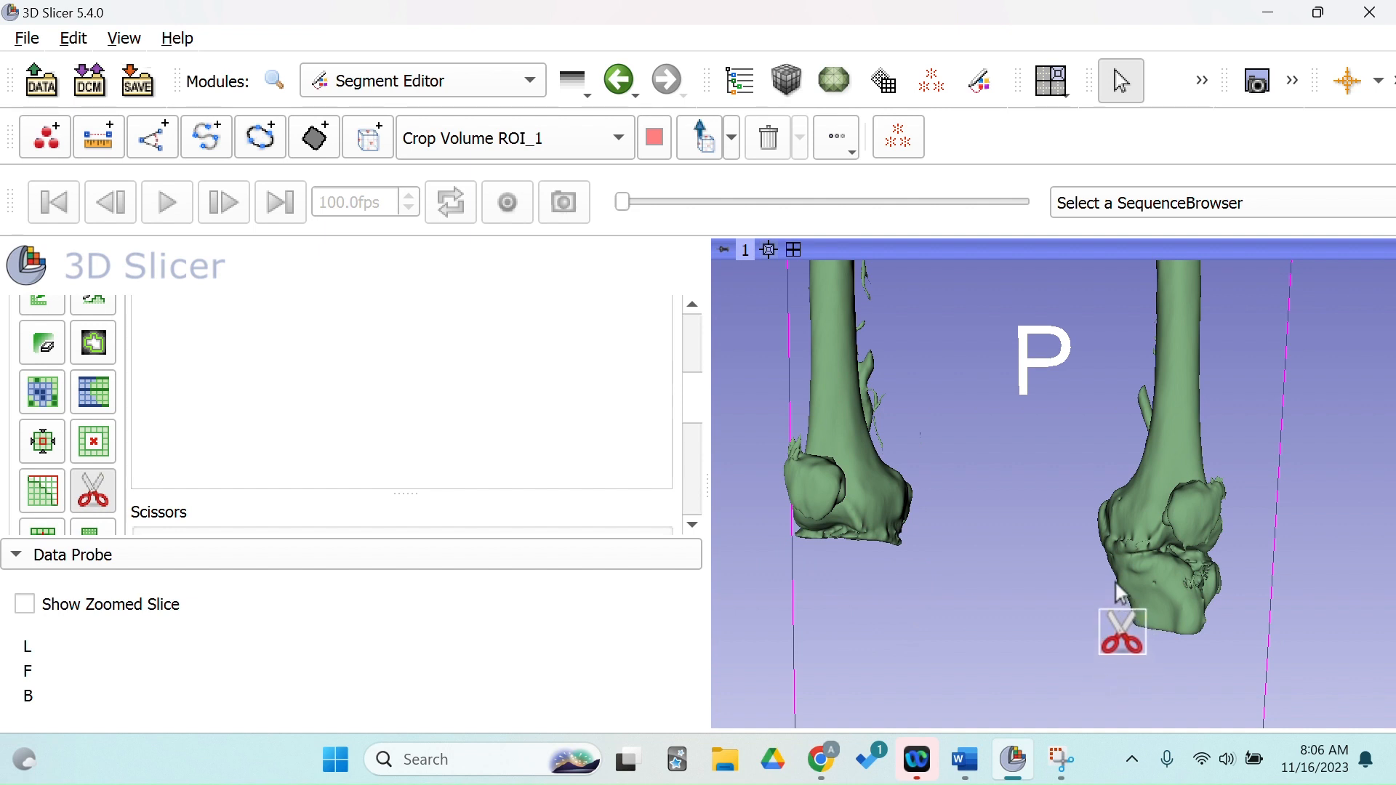
mouse_move(1115, 585)
left_mouse_down()
mouse_move(1174, 576)
mouse_move(1269, 641)
mouse_move(1115, 644)
mouse_move(1101, 567)
left_mouse_up()
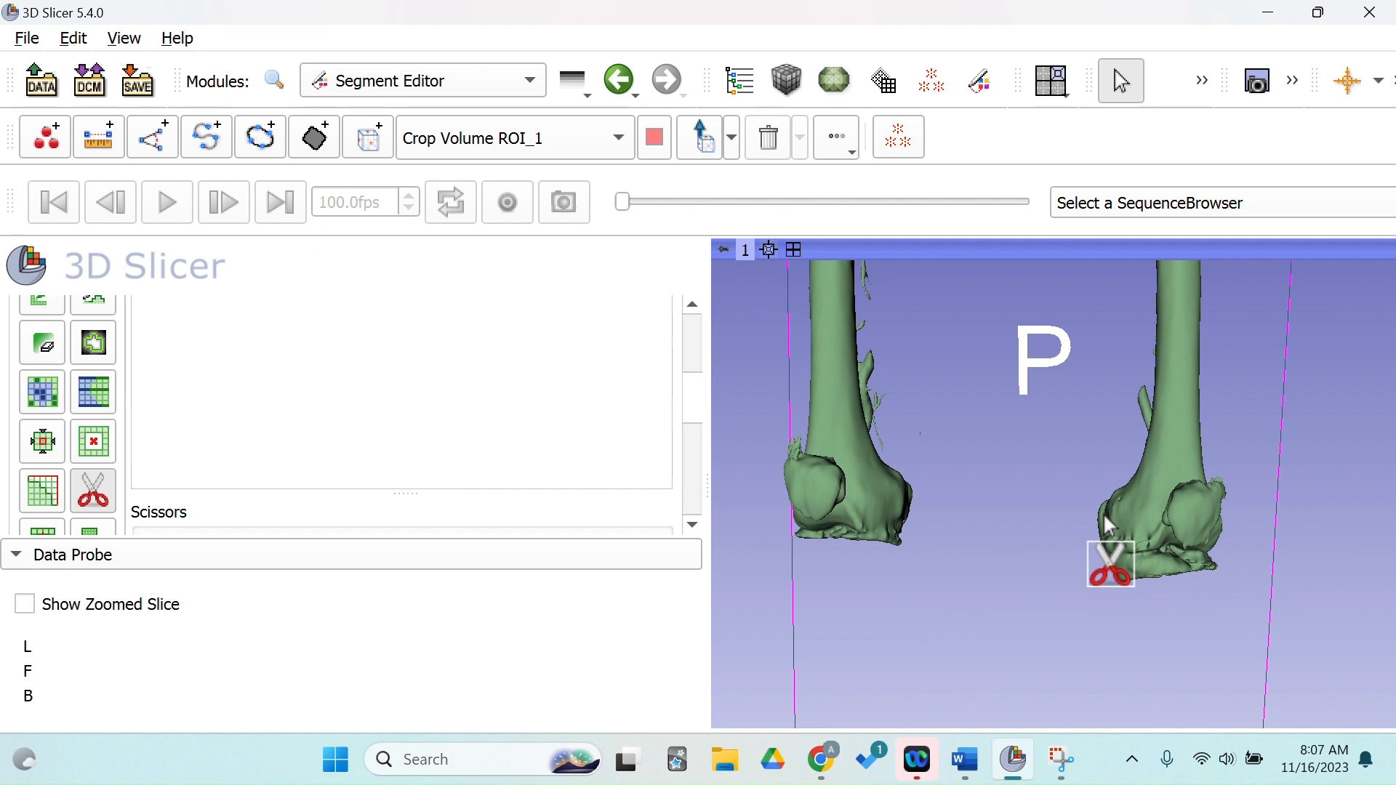
Leave the Scissors tool and examine the trimmed knee ends and shafts in 3D from several angles.
scroll(1104, 514, "down", 2)
middle_click_drag(1104, 515, 1093, 561)
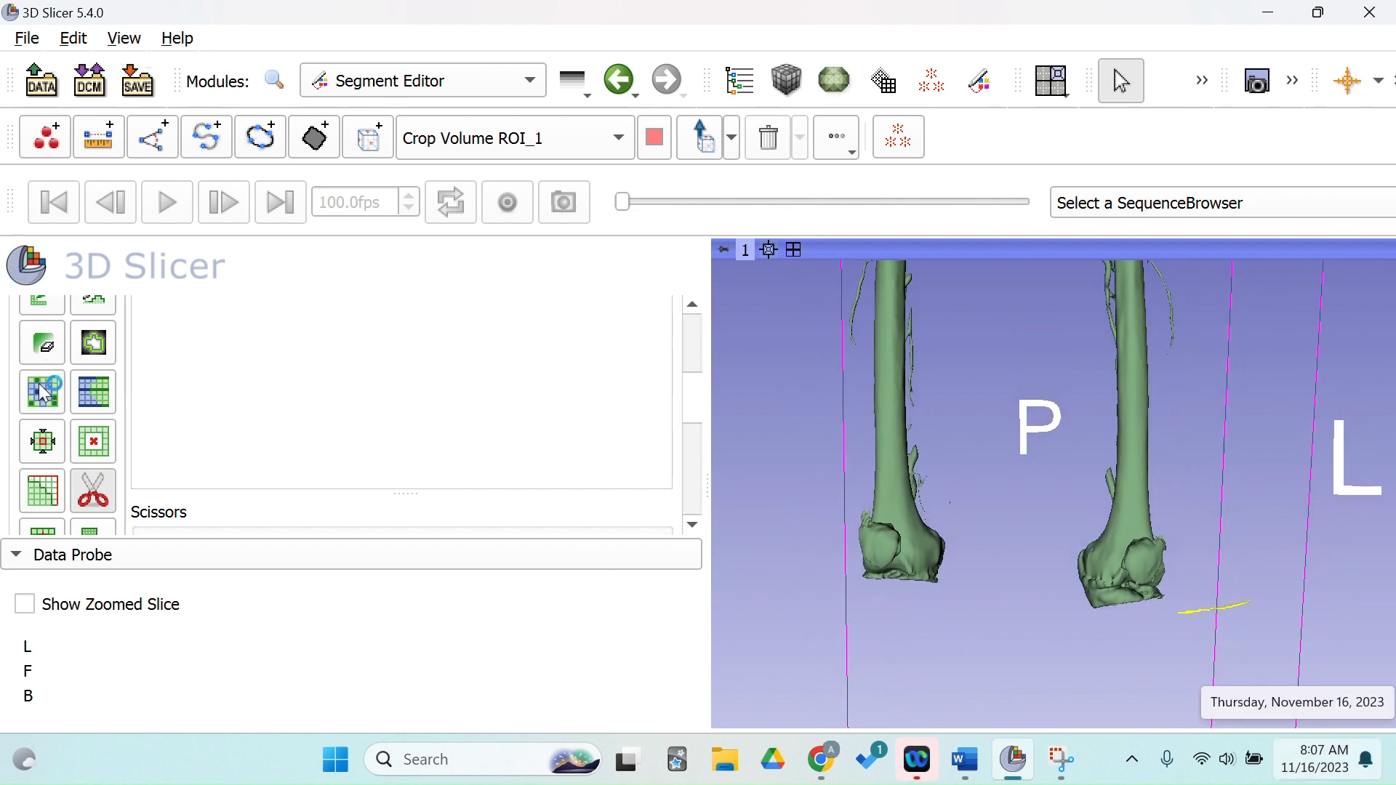
scroll(84, 377, "up", 5)
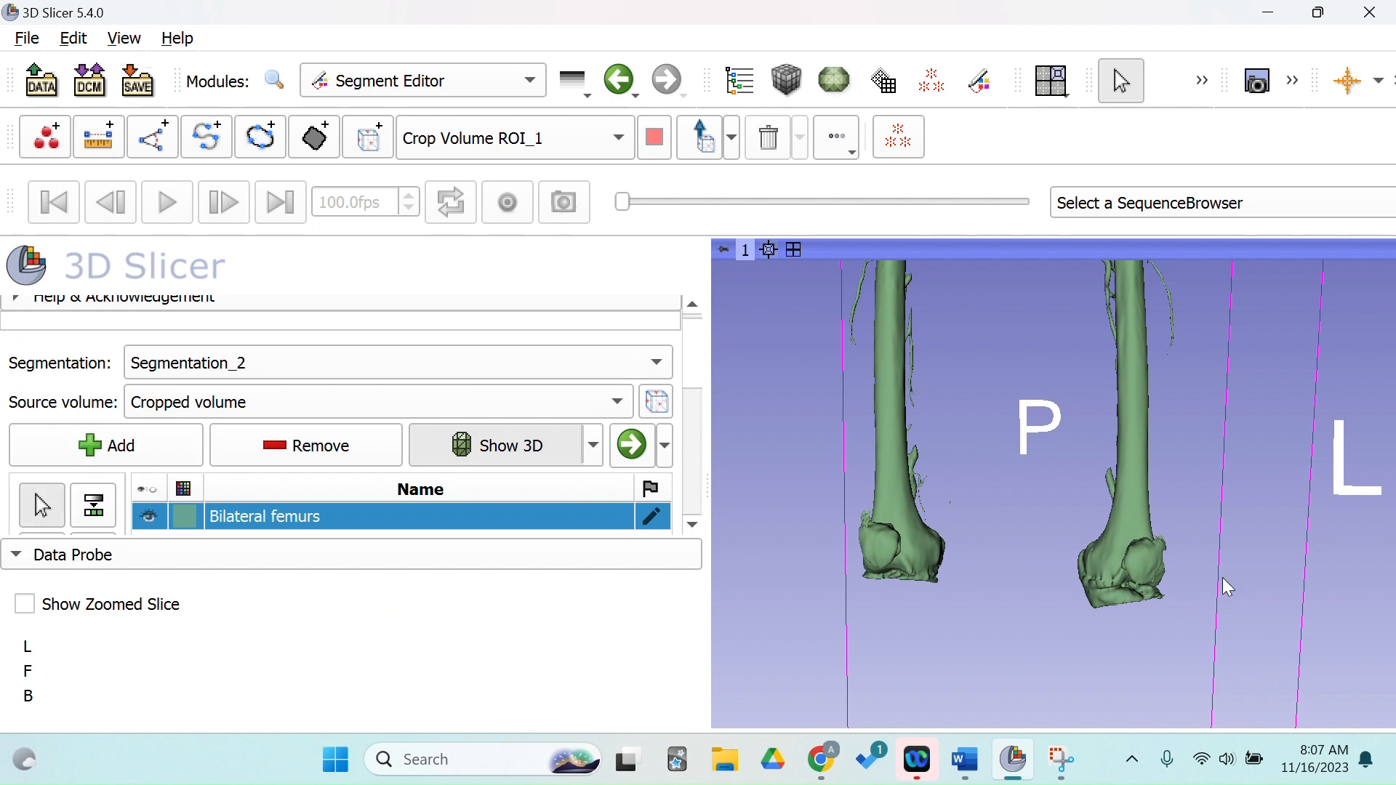
left_click_drag(1223, 577, 553, 650)
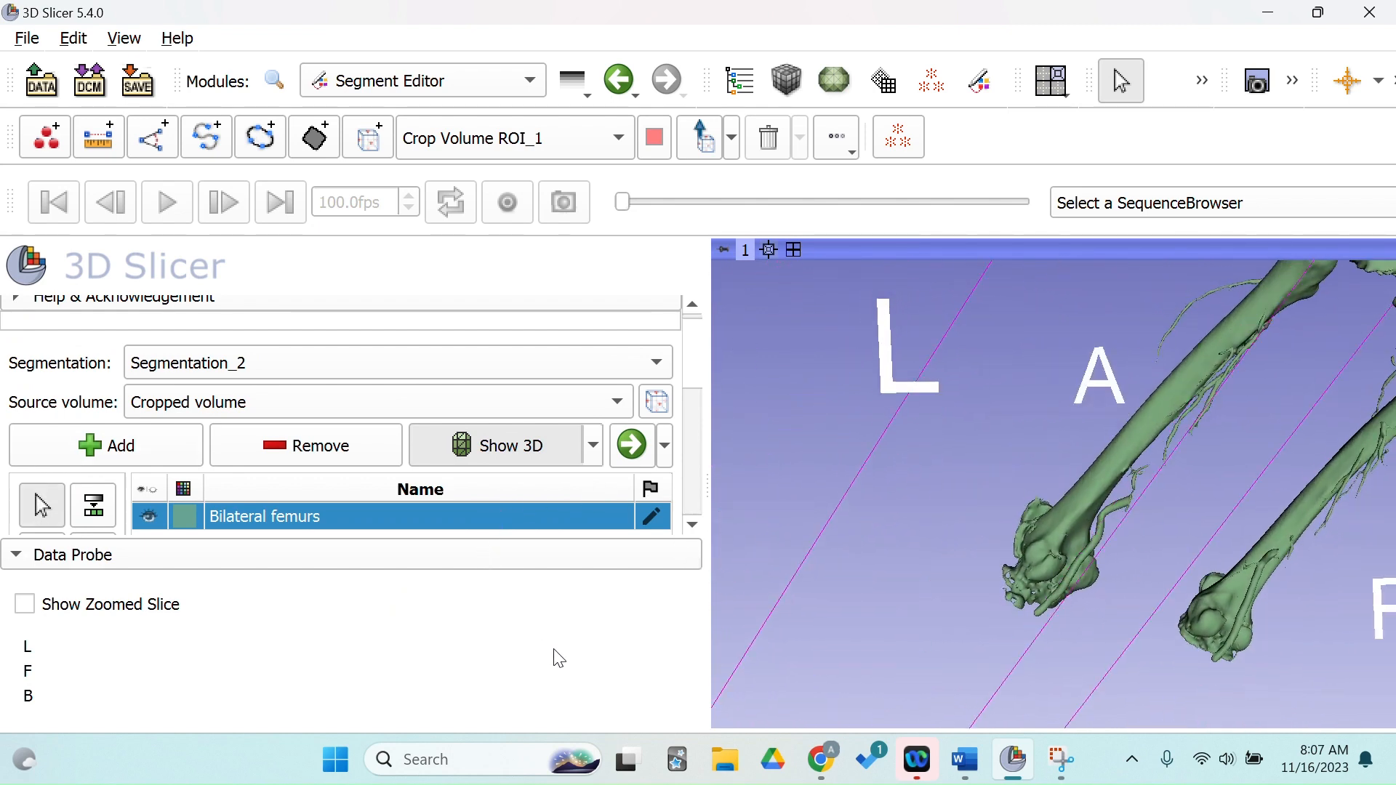
left_click_drag(1392, 371, 1174, 425)
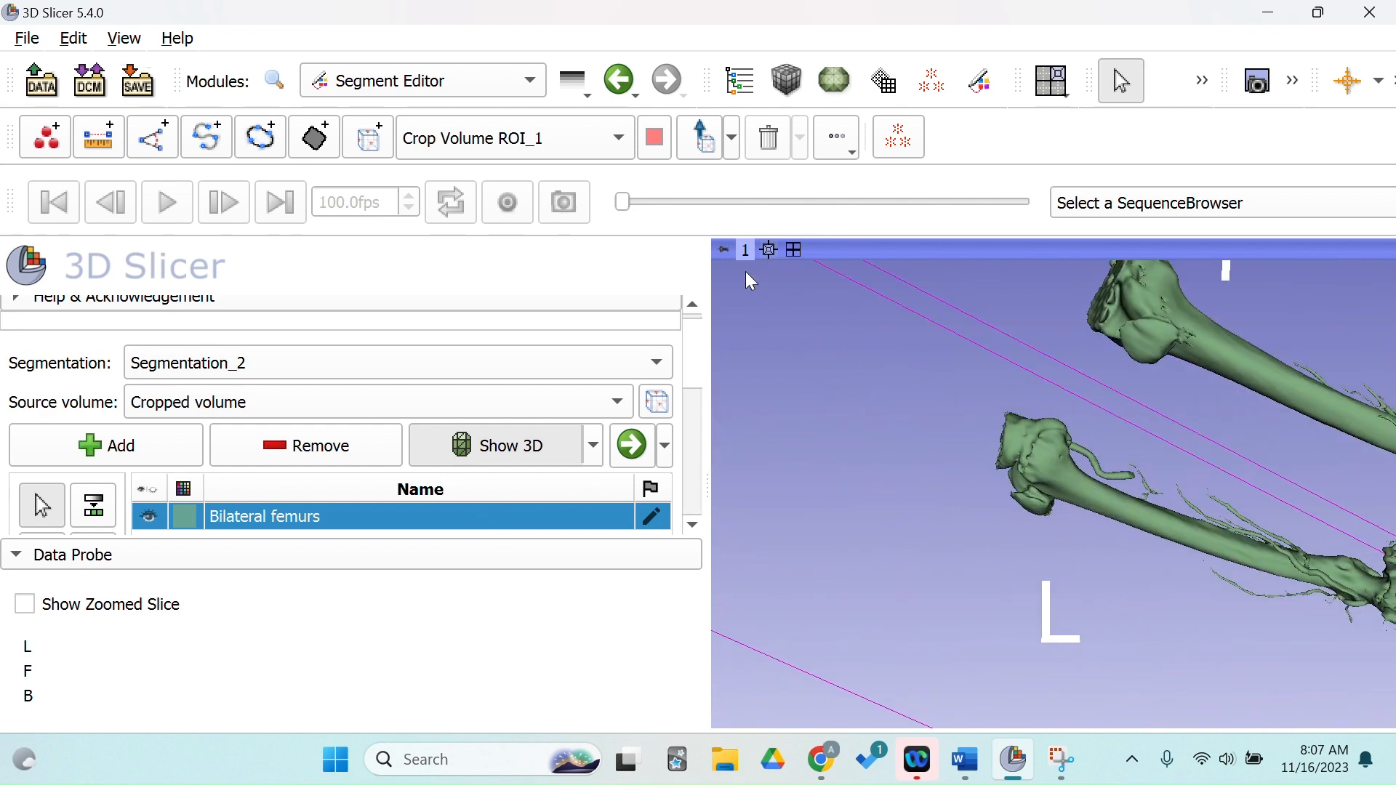
Set the 3D view to the anterior direction and fit both femurs in it to examine the leftover vessels.
left_click(724, 250)
left_click(826, 376)
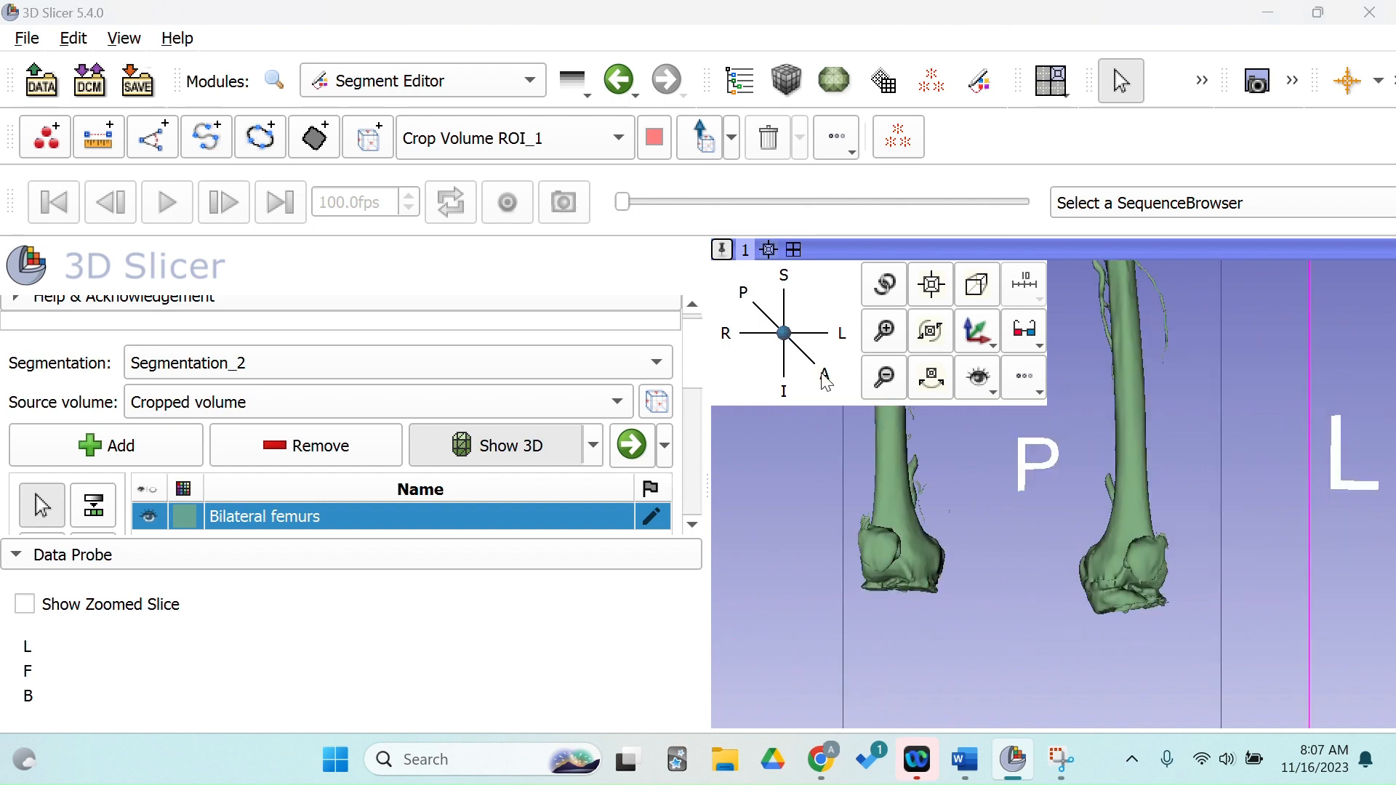
left_click(898, 382)
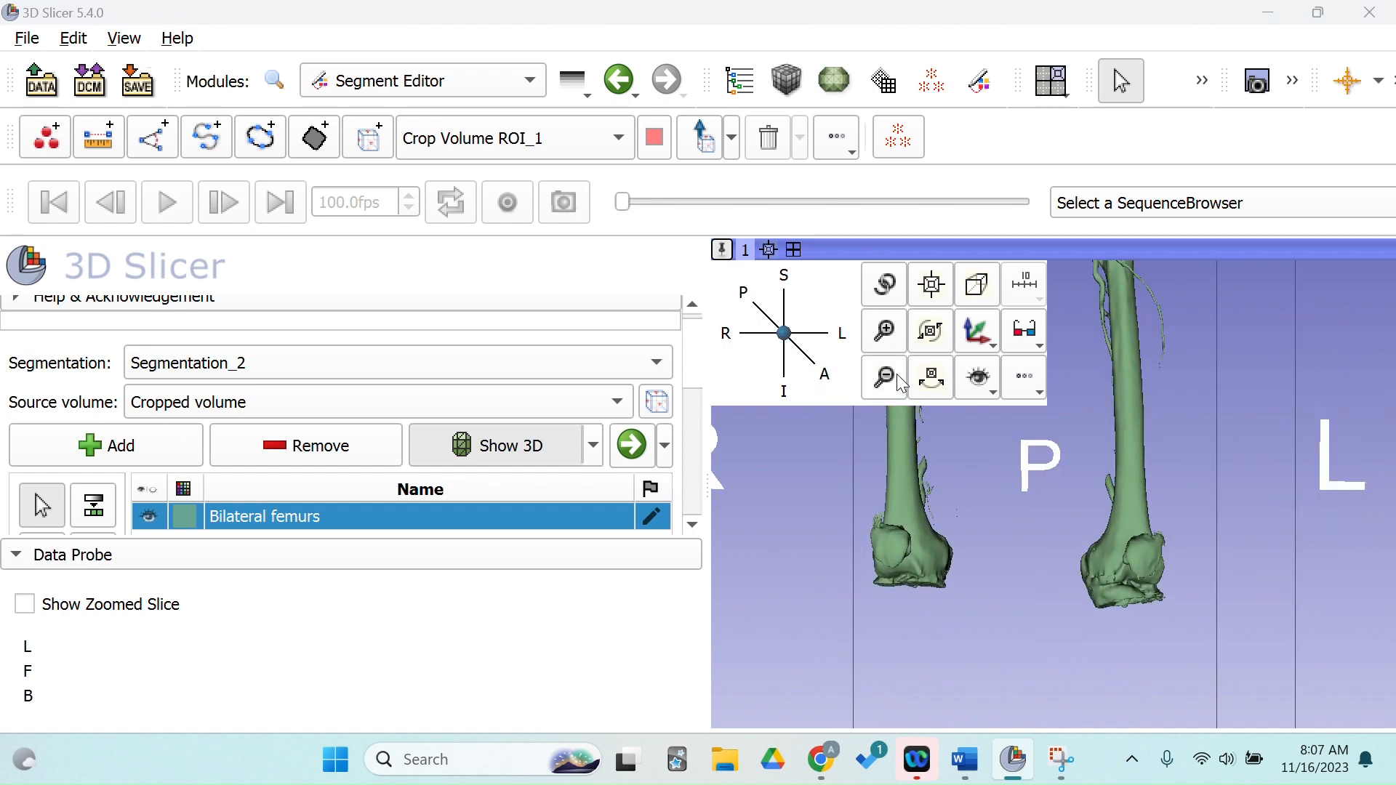
left_click(899, 383)
left_click(899, 383)
left_click(900, 383)
left_click(900, 383)
left_click(901, 382)
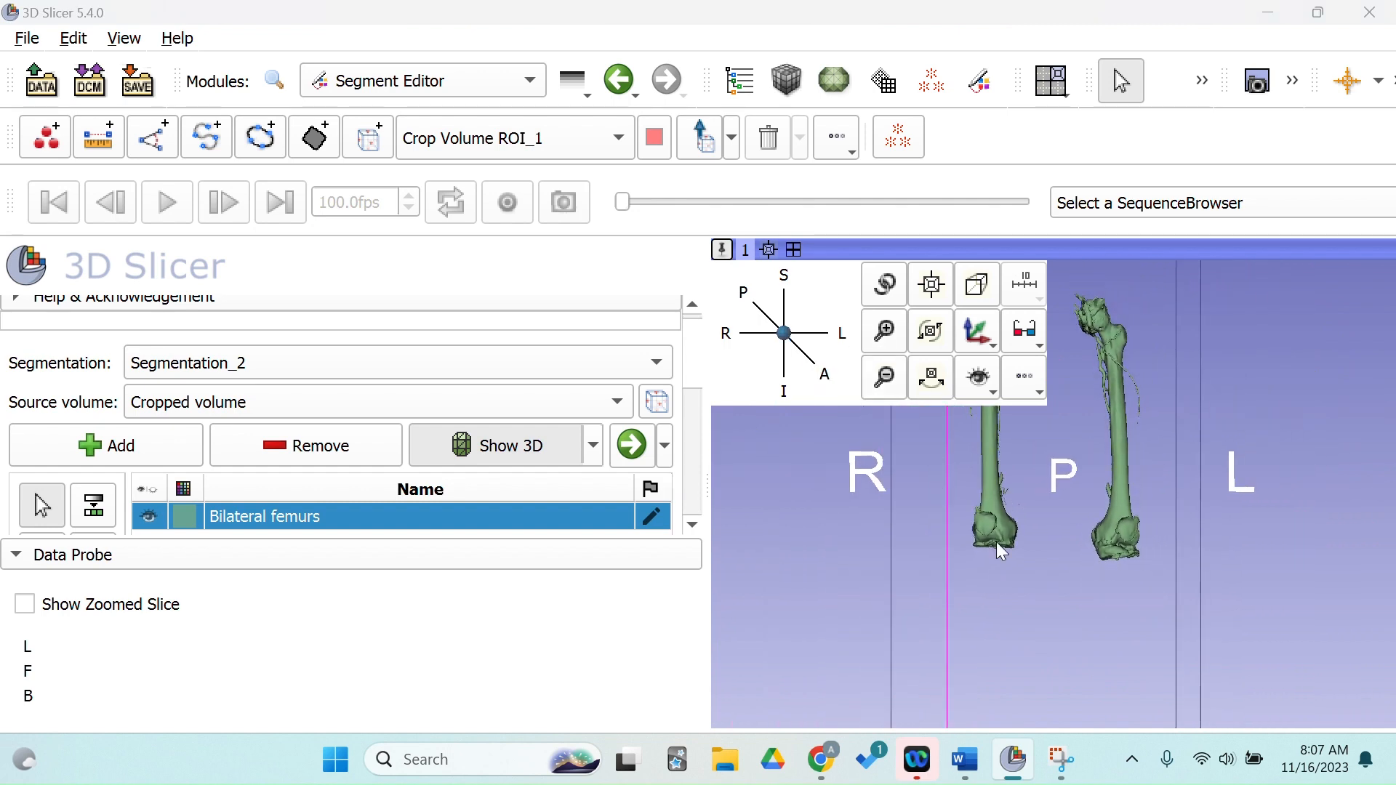
left_click(1005, 560)
left_click(723, 251)
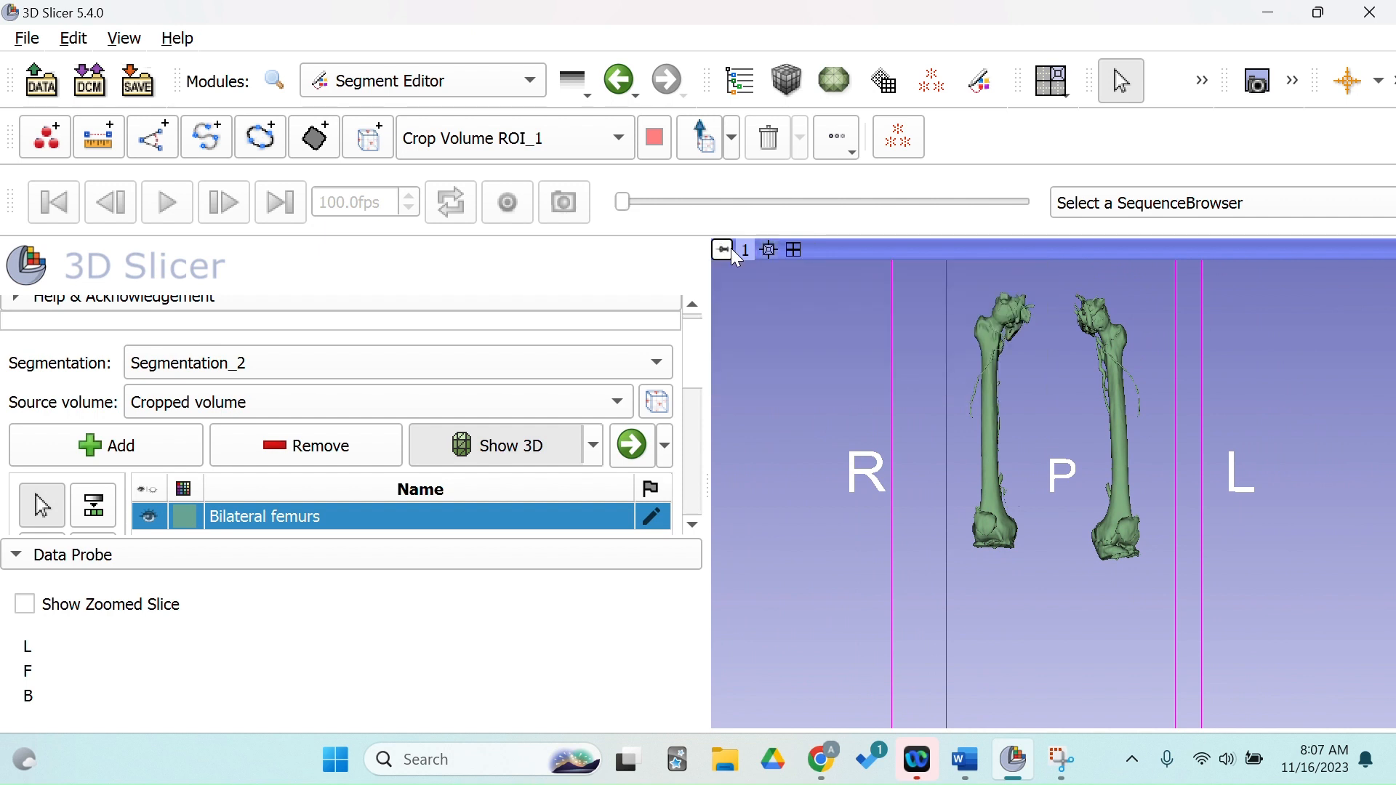
scroll(1054, 483, "up", 3)
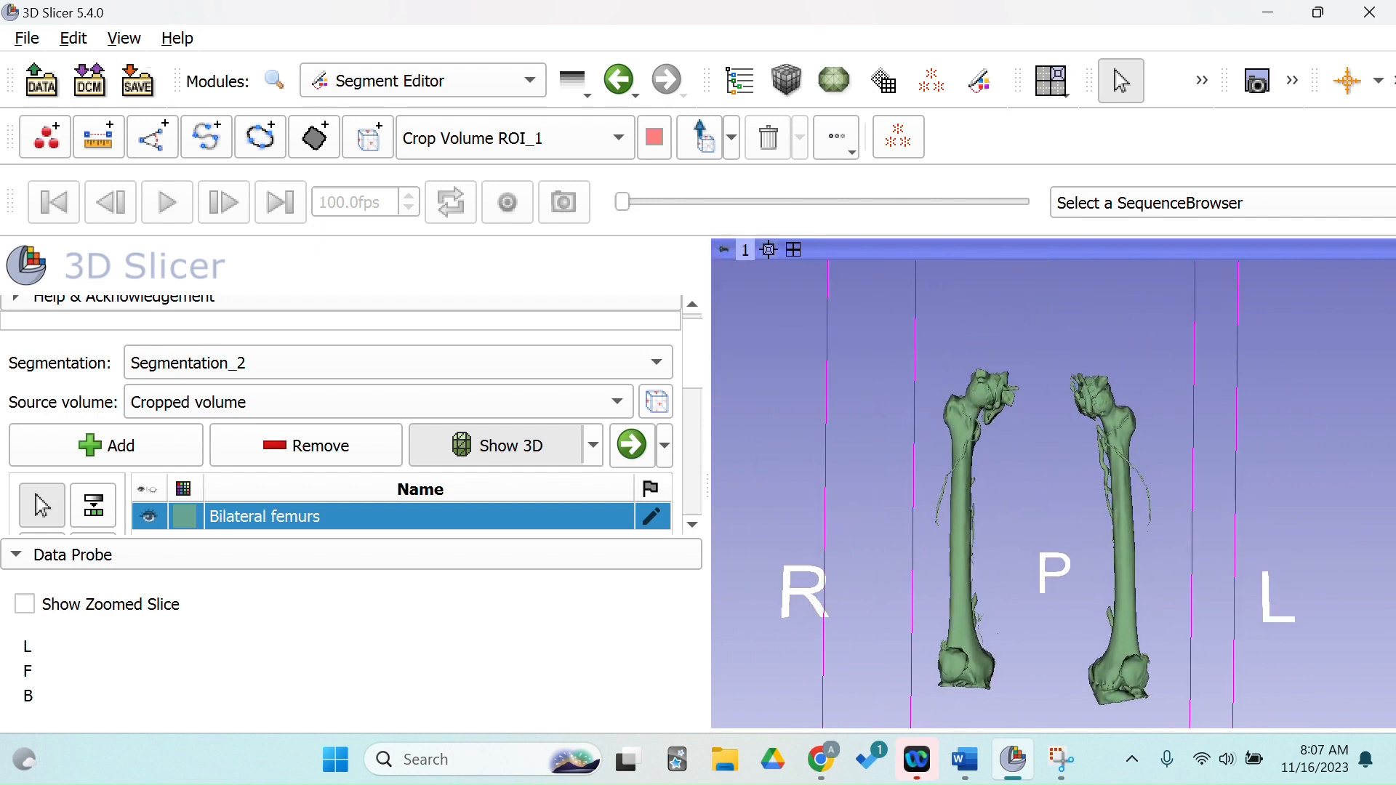
scroll(1054, 483, "down", 1)
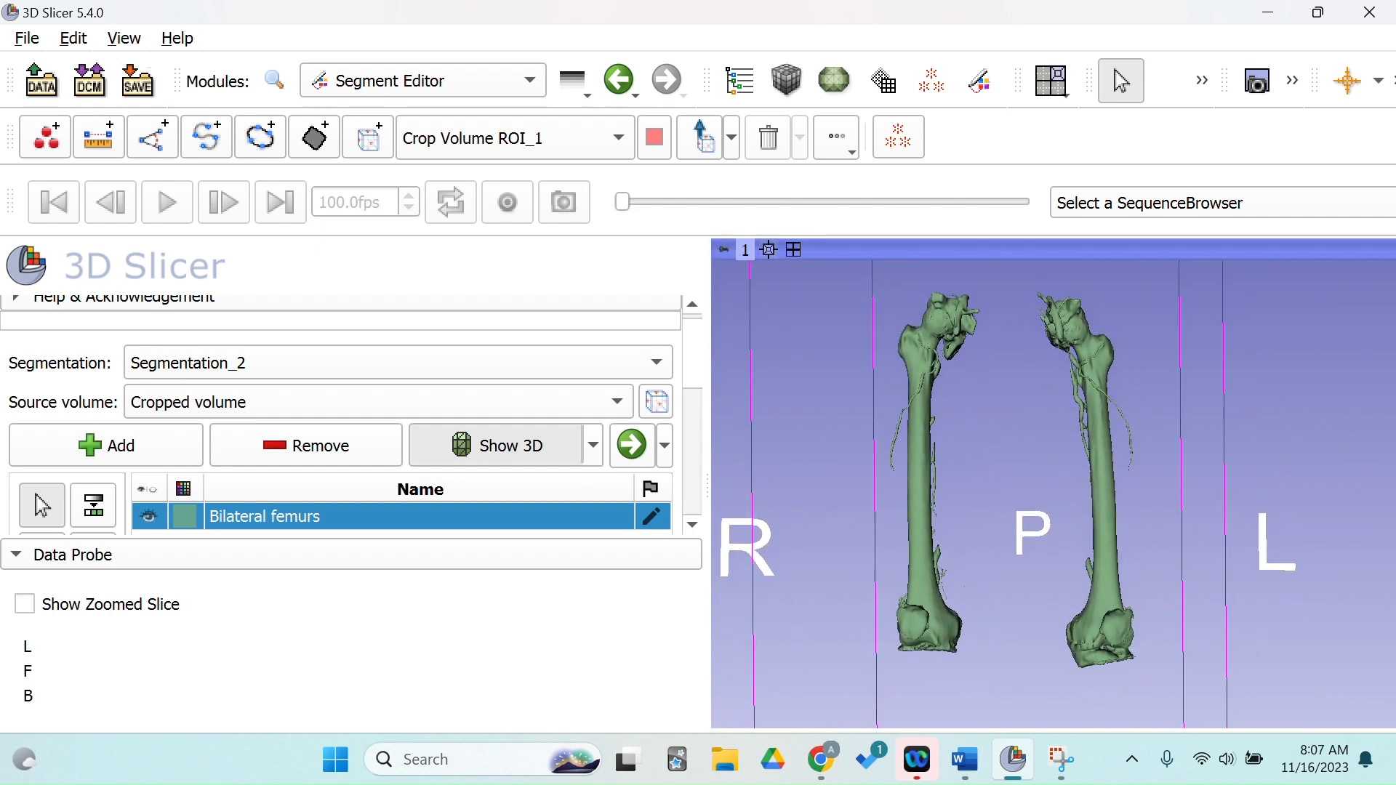